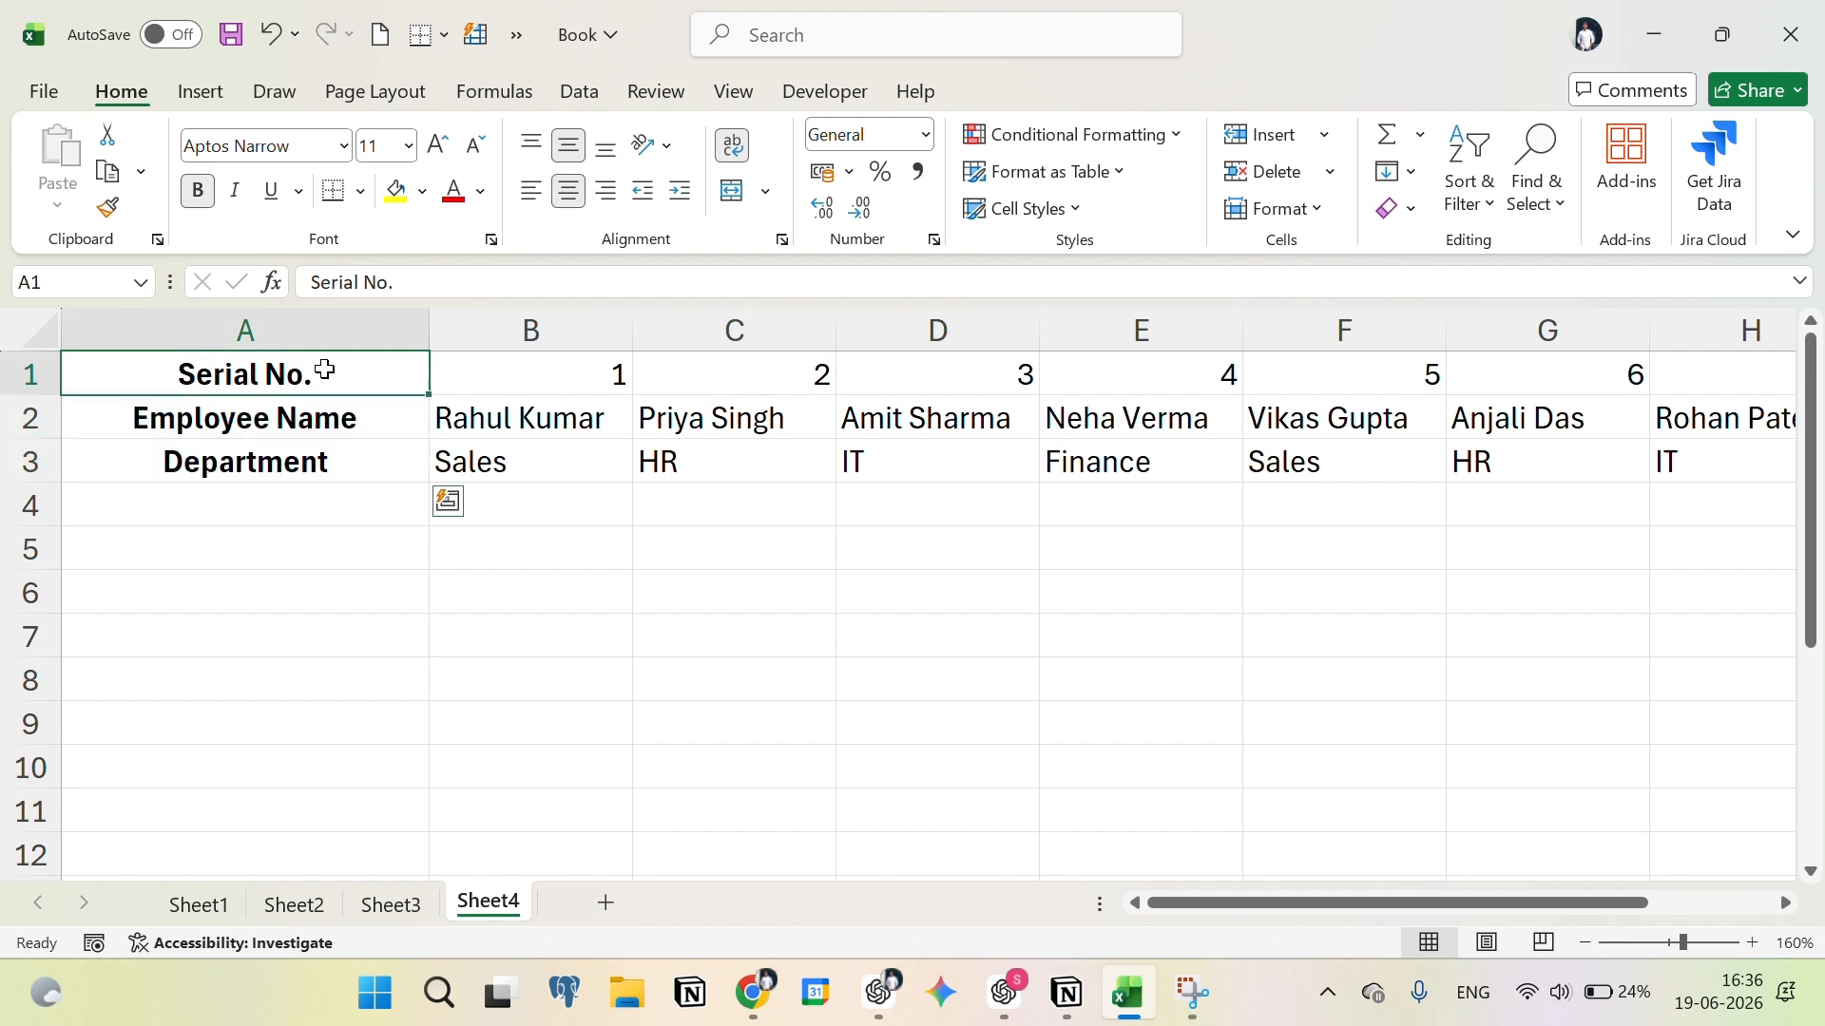
Step: Examine the horizontal employee table on Sheet4, with its headings in column A and records running across the rows
drag(326, 367, 337, 460)
drag(343, 374, 1134, 371)
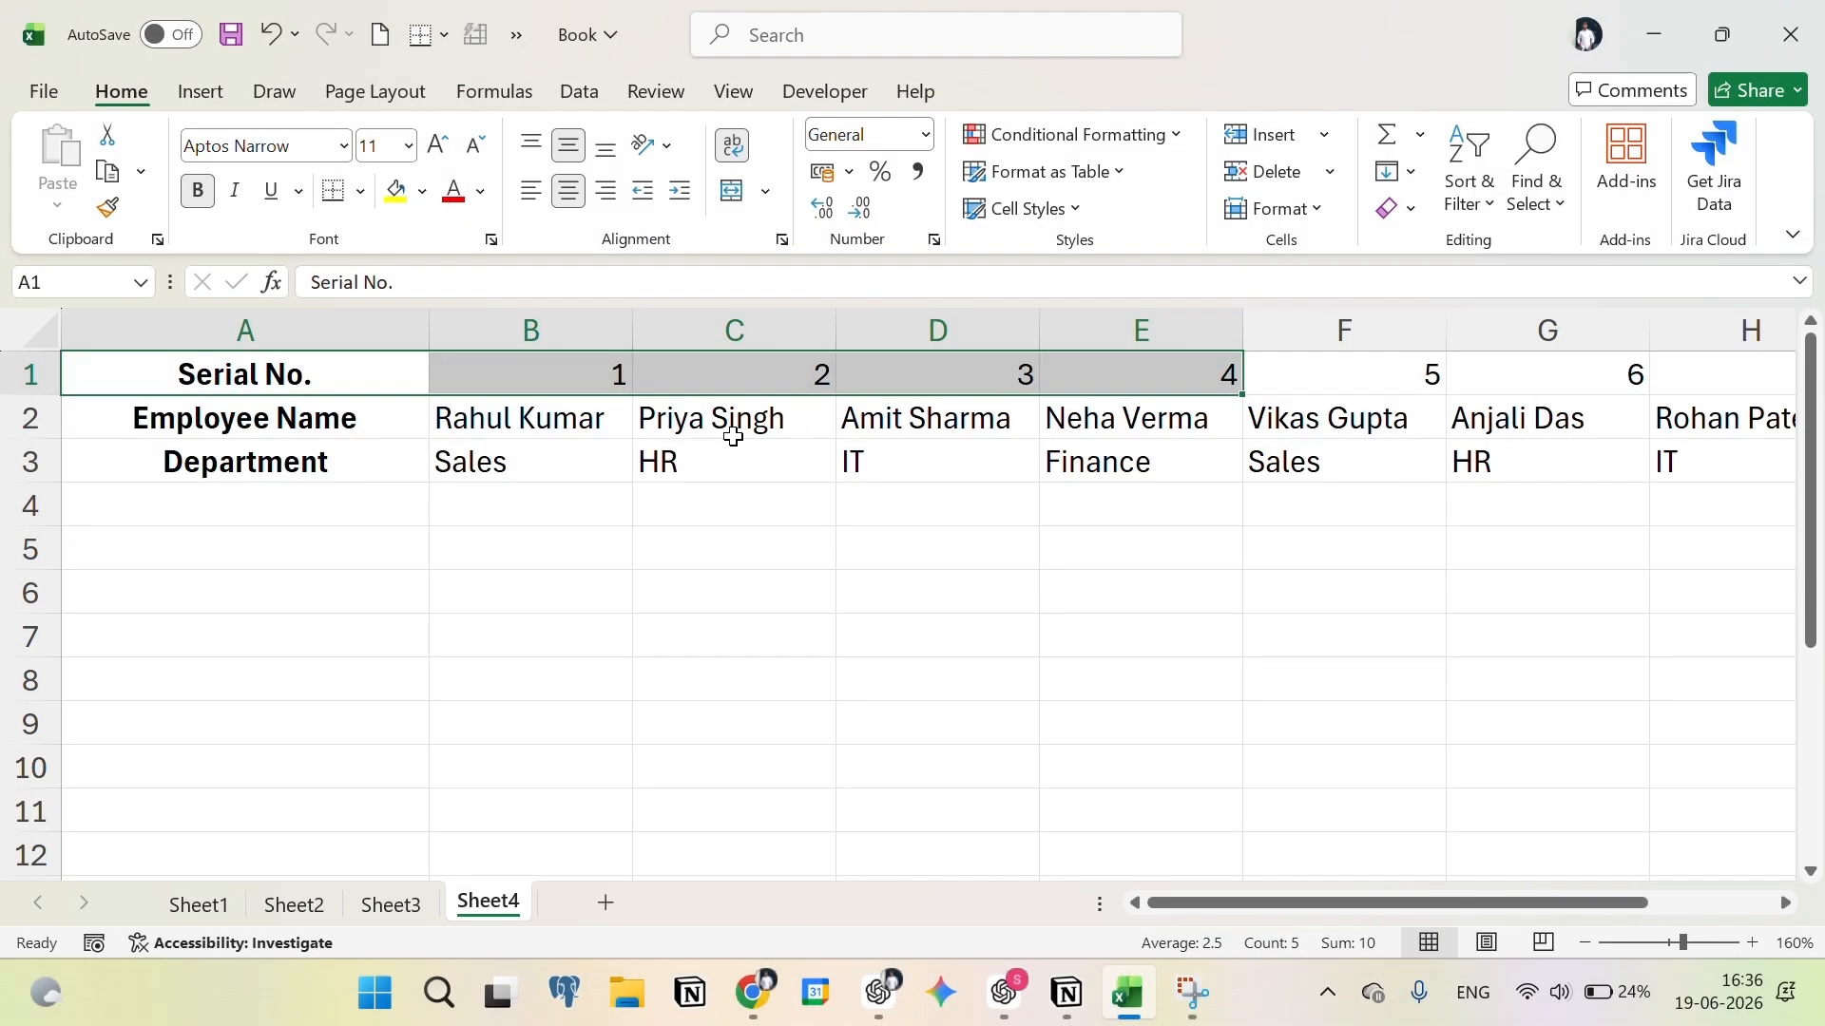
click(733, 429)
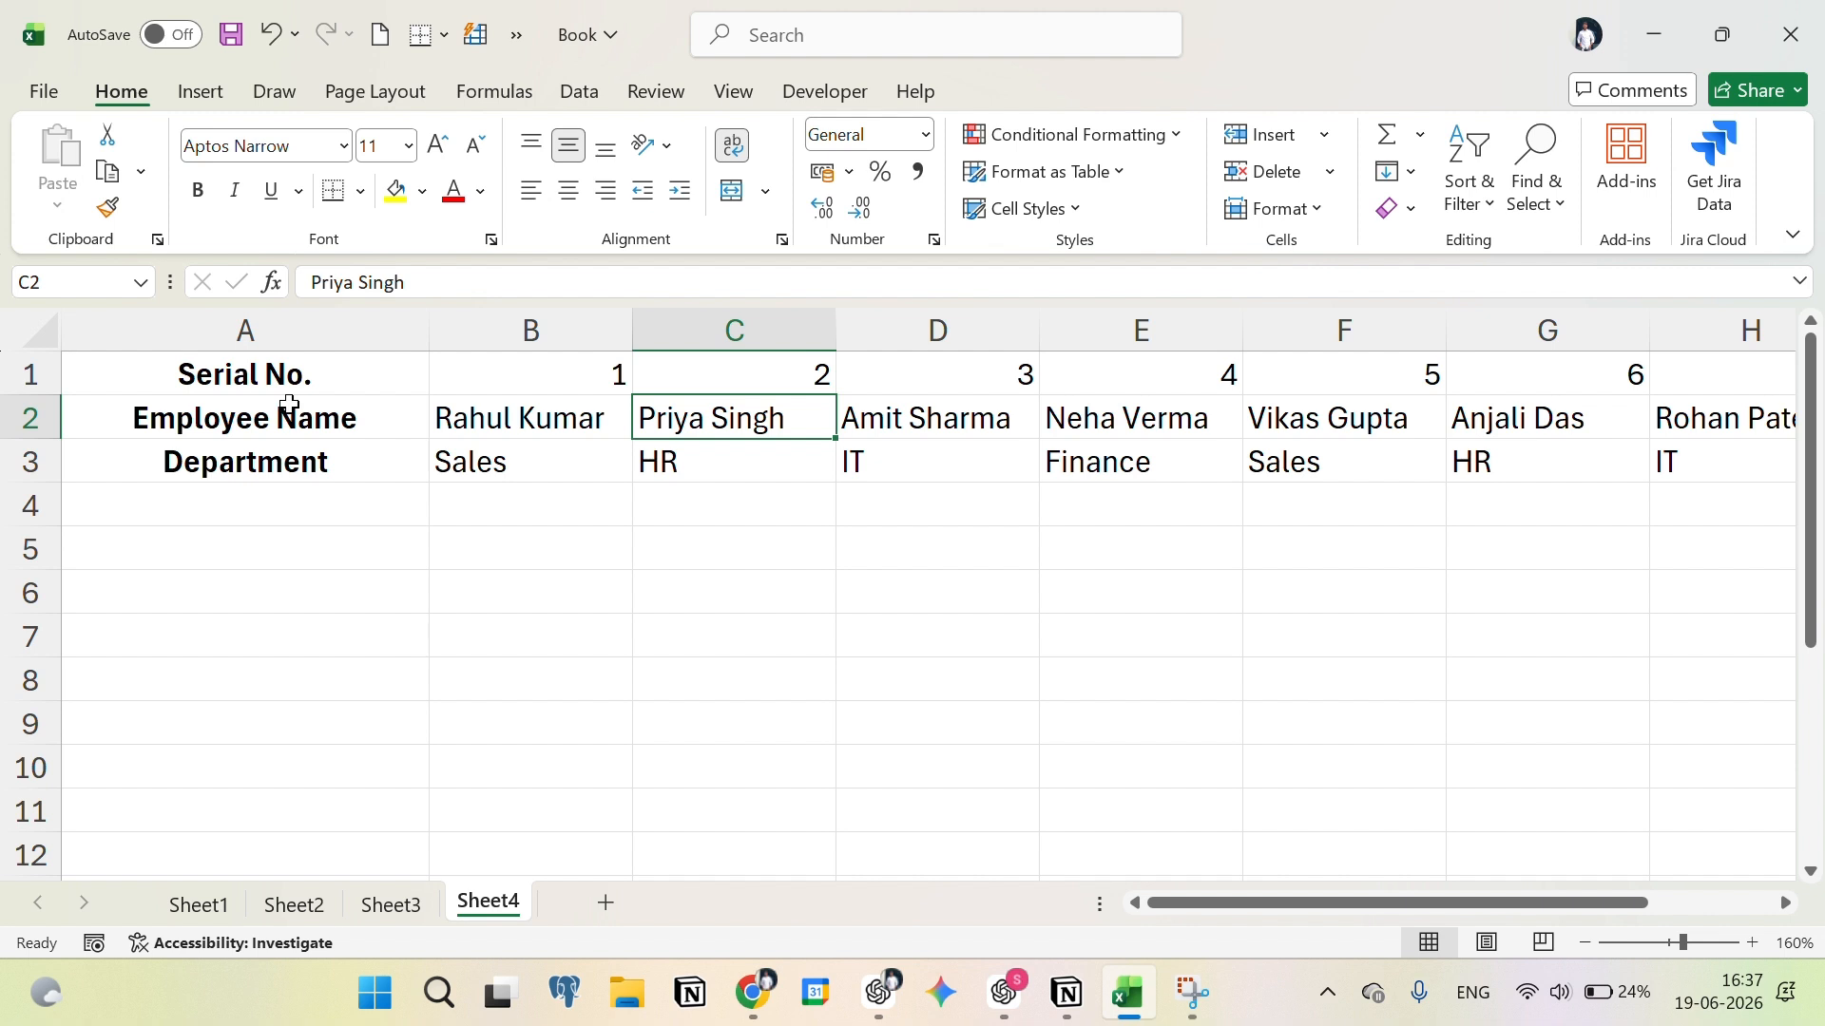
click(293, 374)
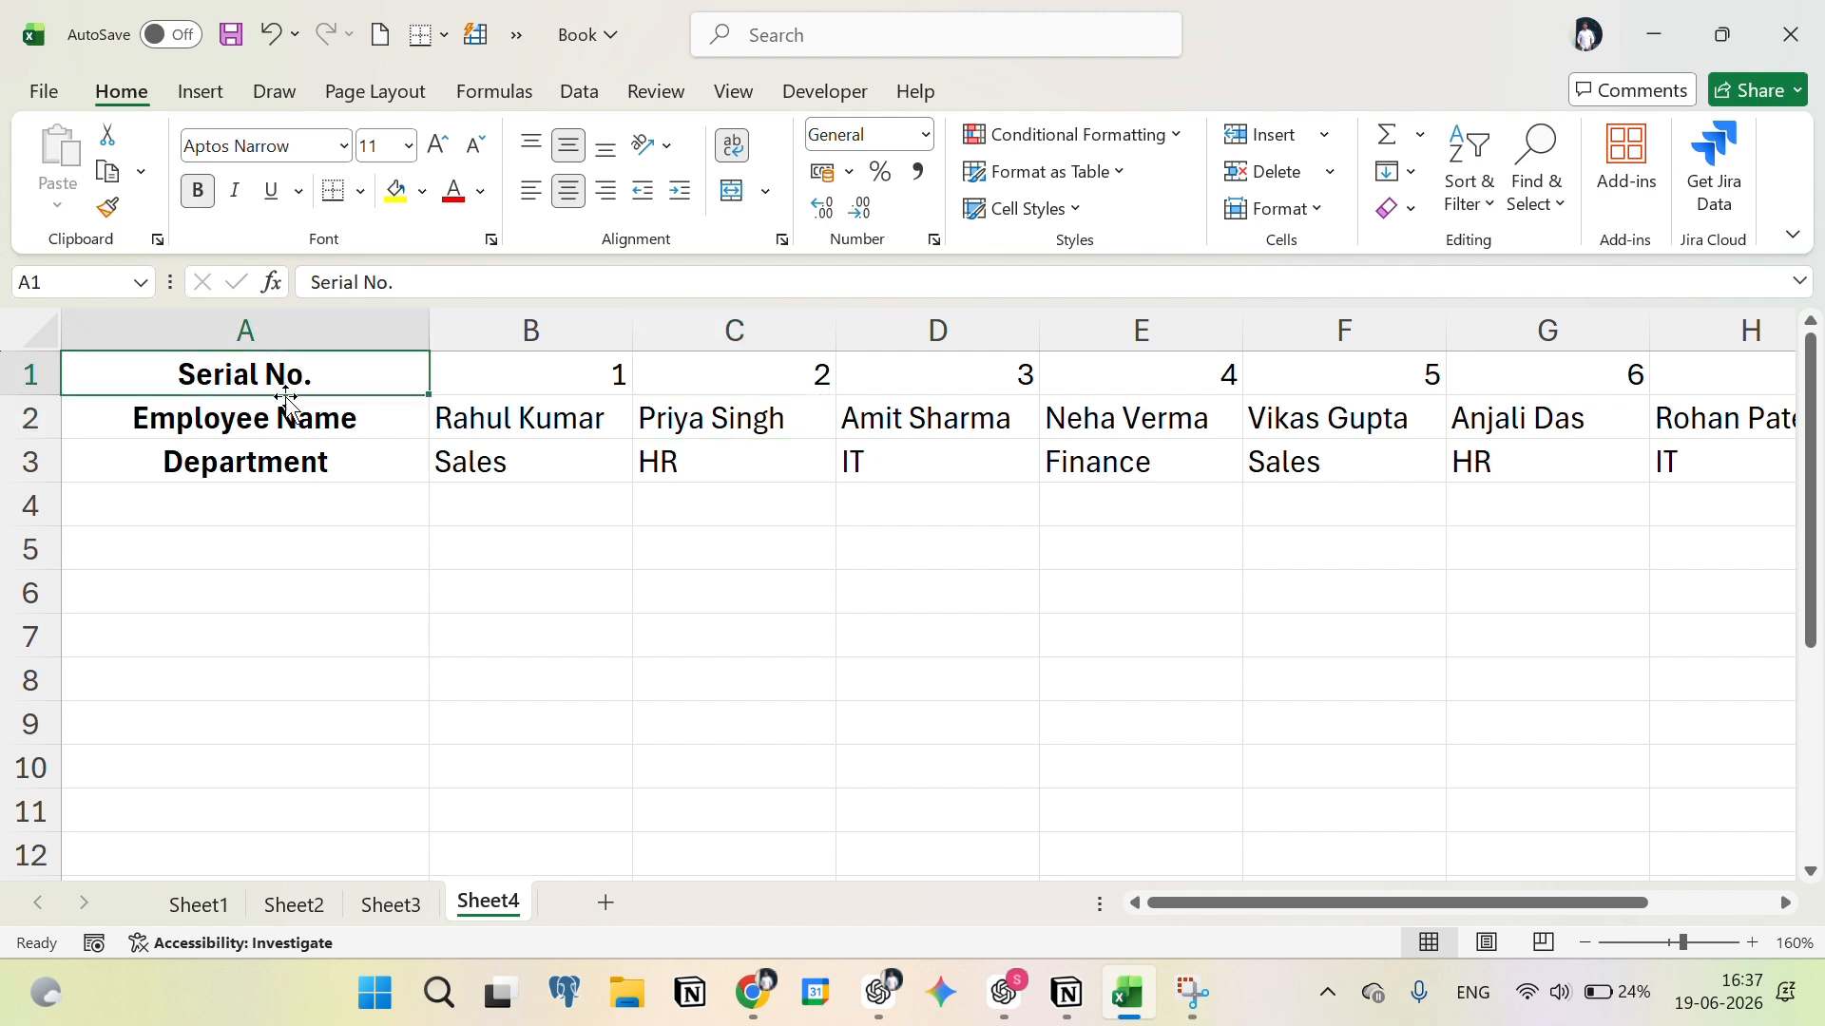
click(290, 425)
click(287, 467)
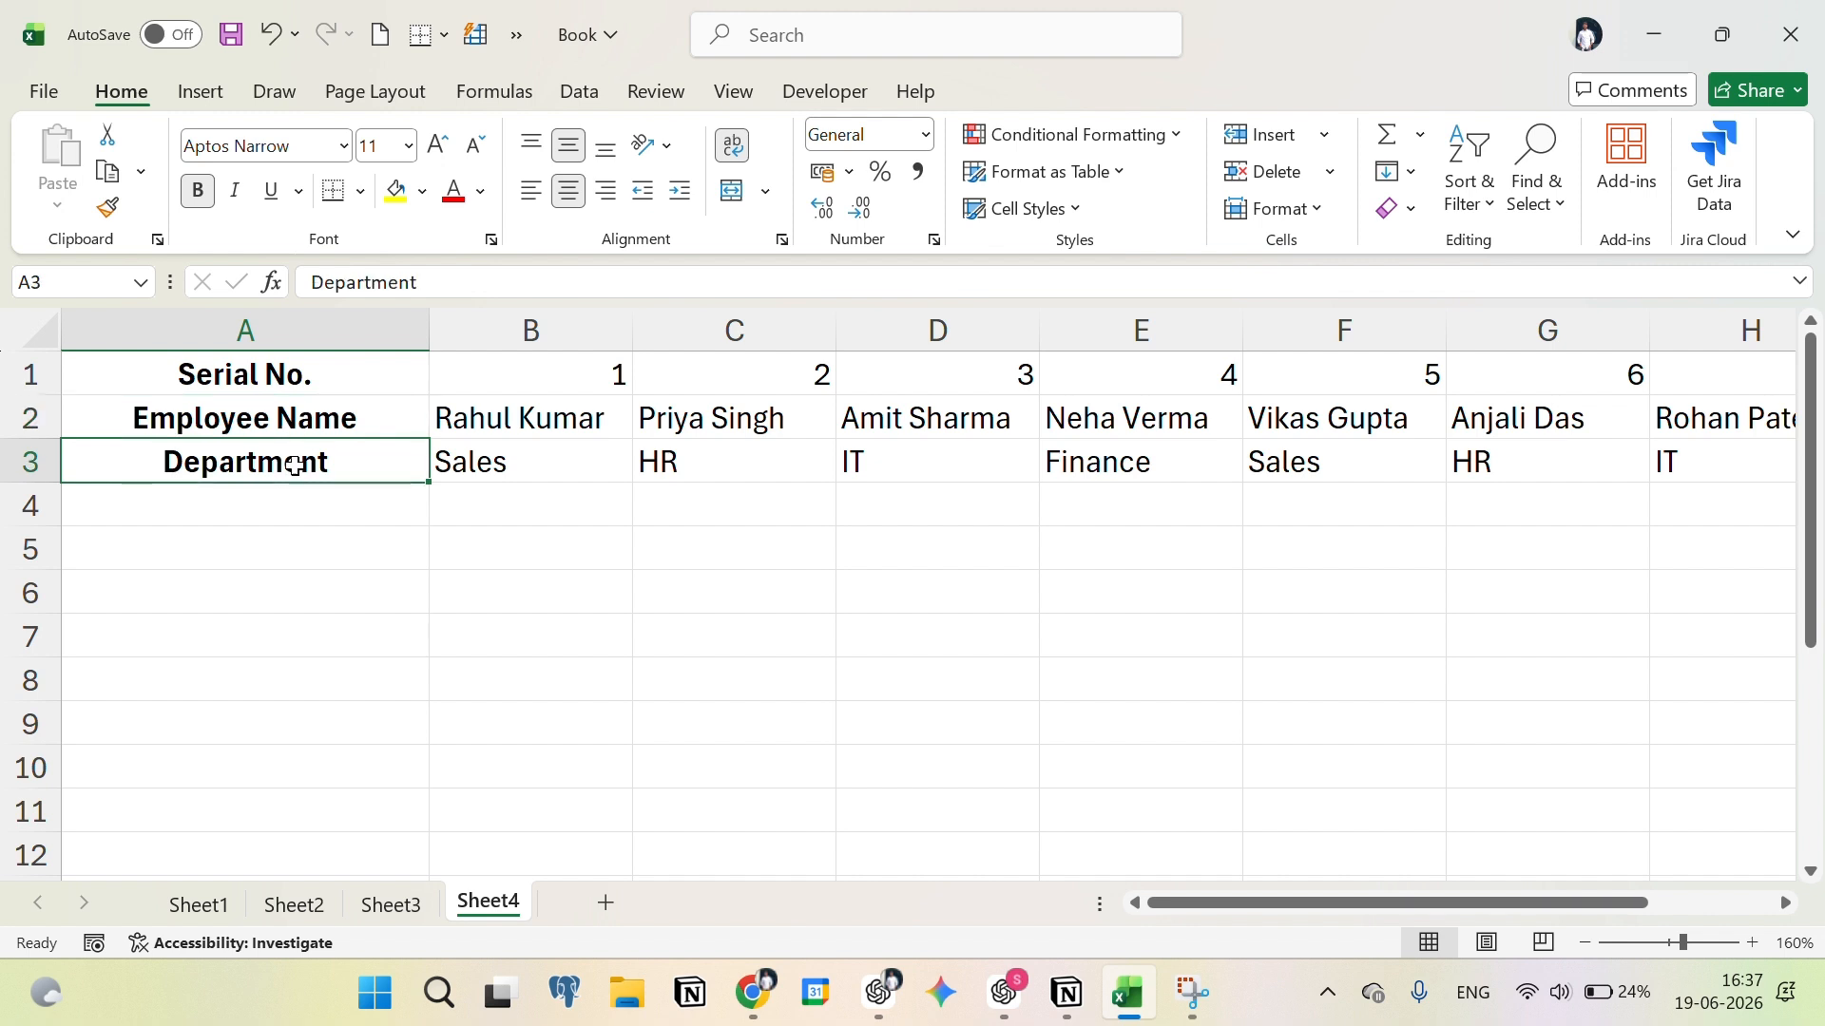
click(282, 393)
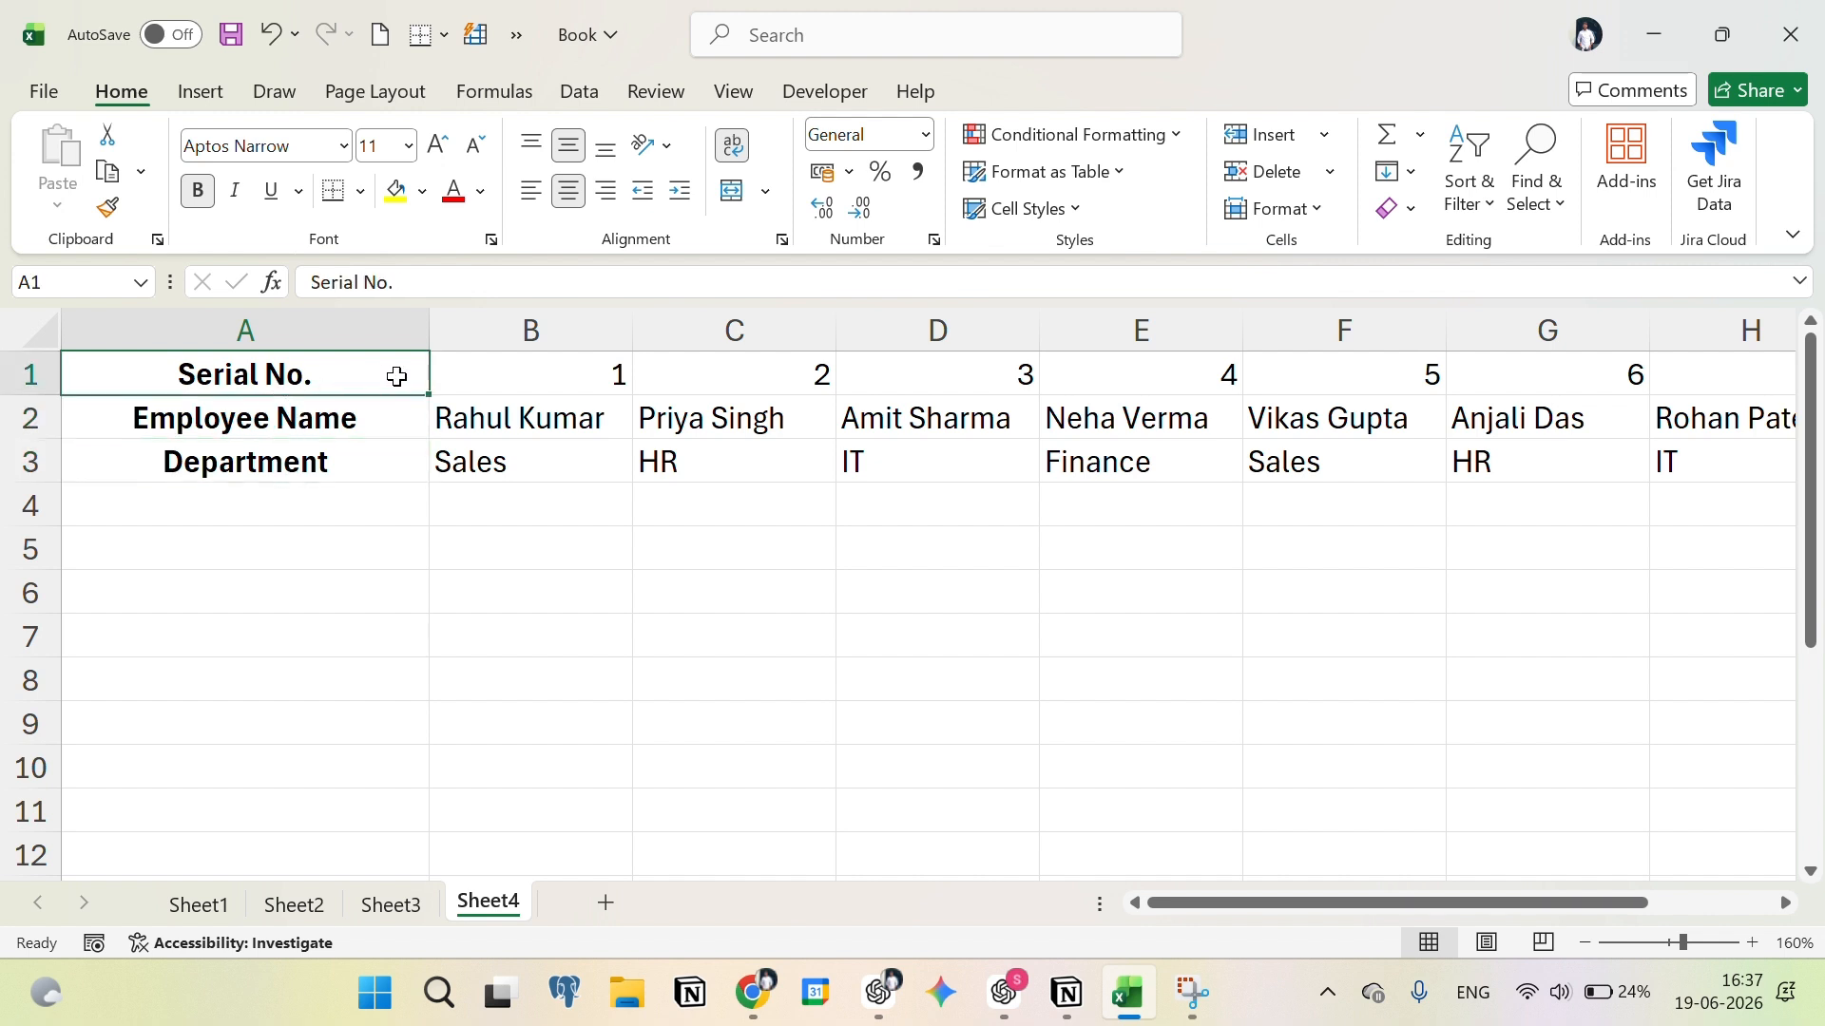
click(532, 391)
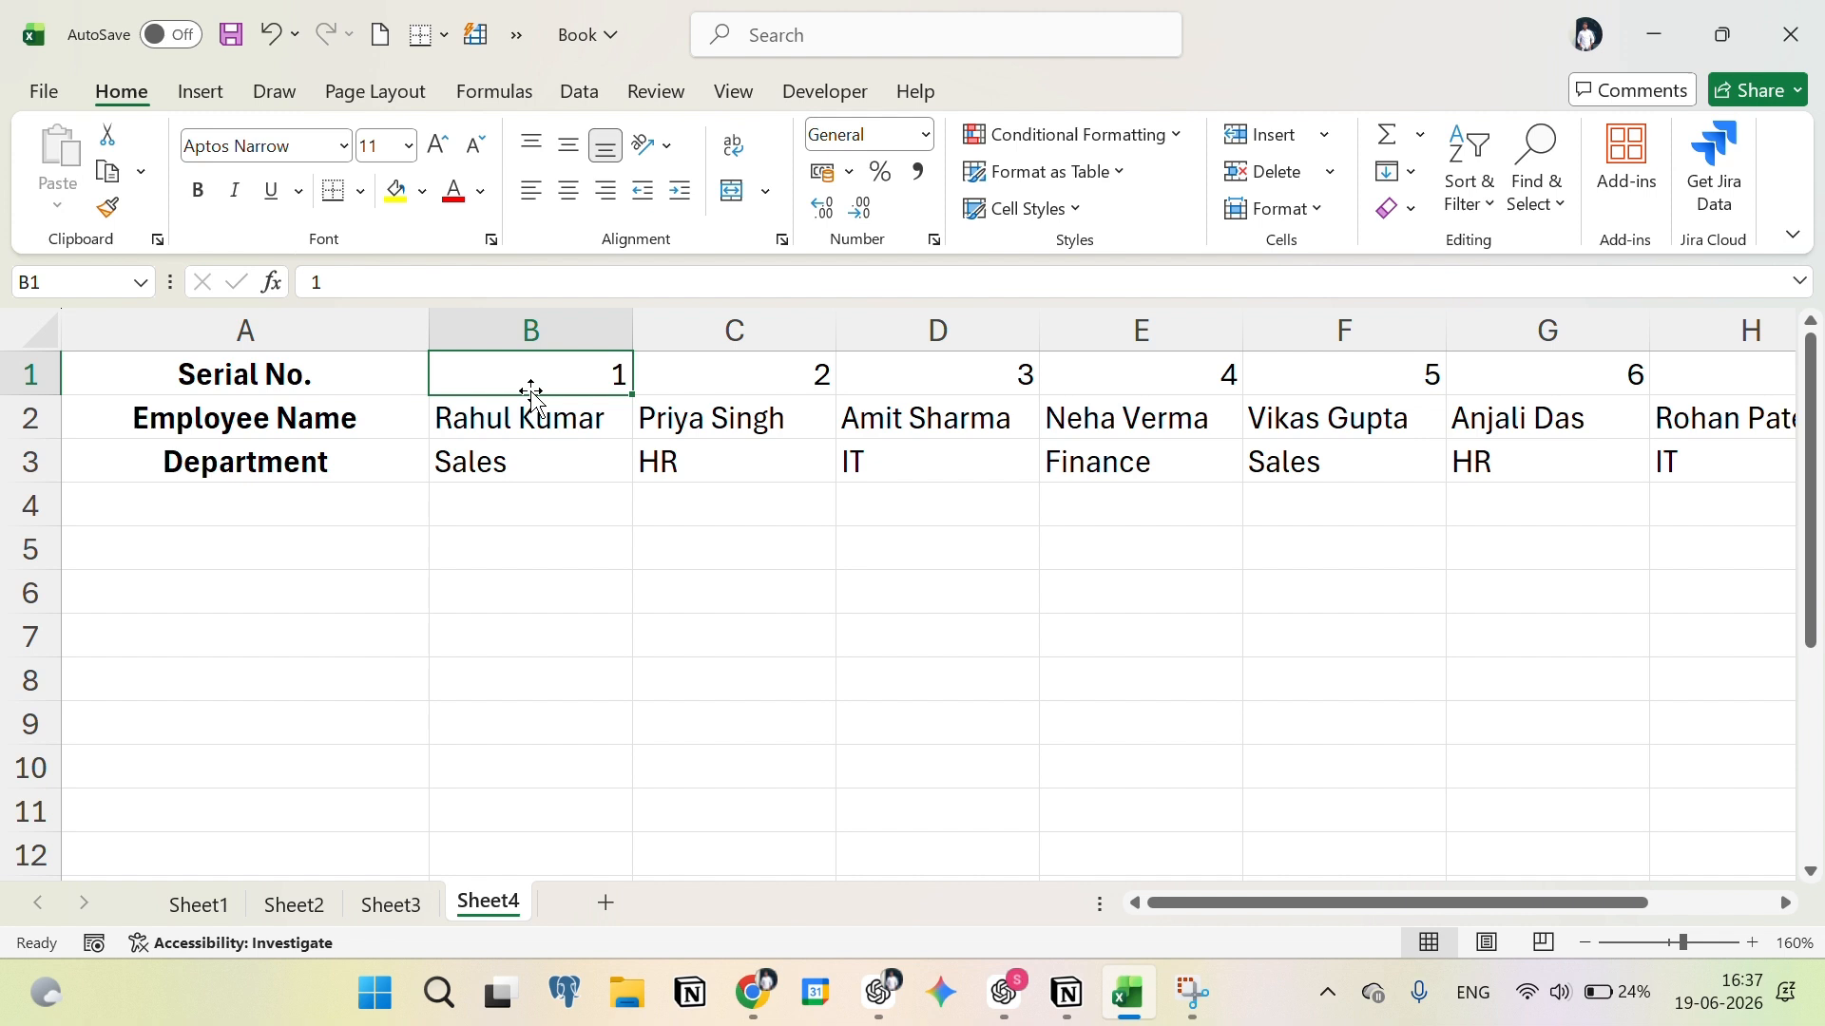
click(698, 371)
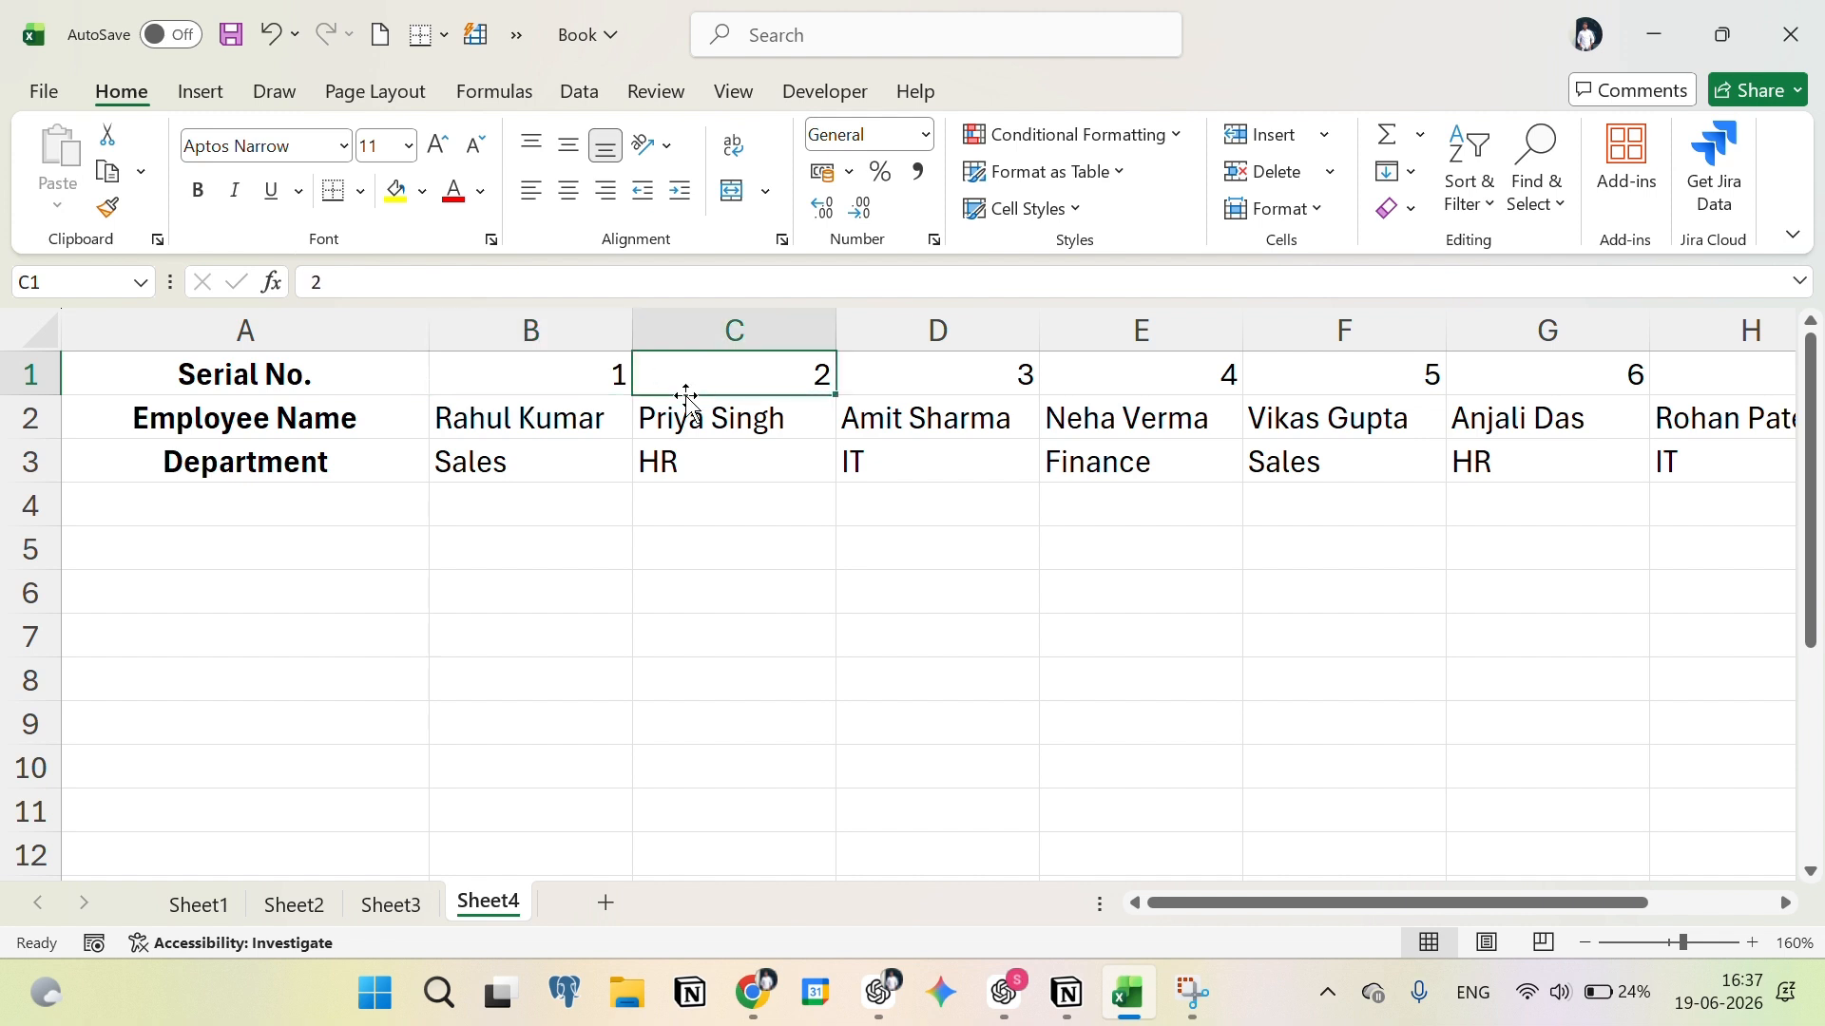
Step: Copy the whole Serial No. row, A1:J1, on Sheet4
click(279, 375)
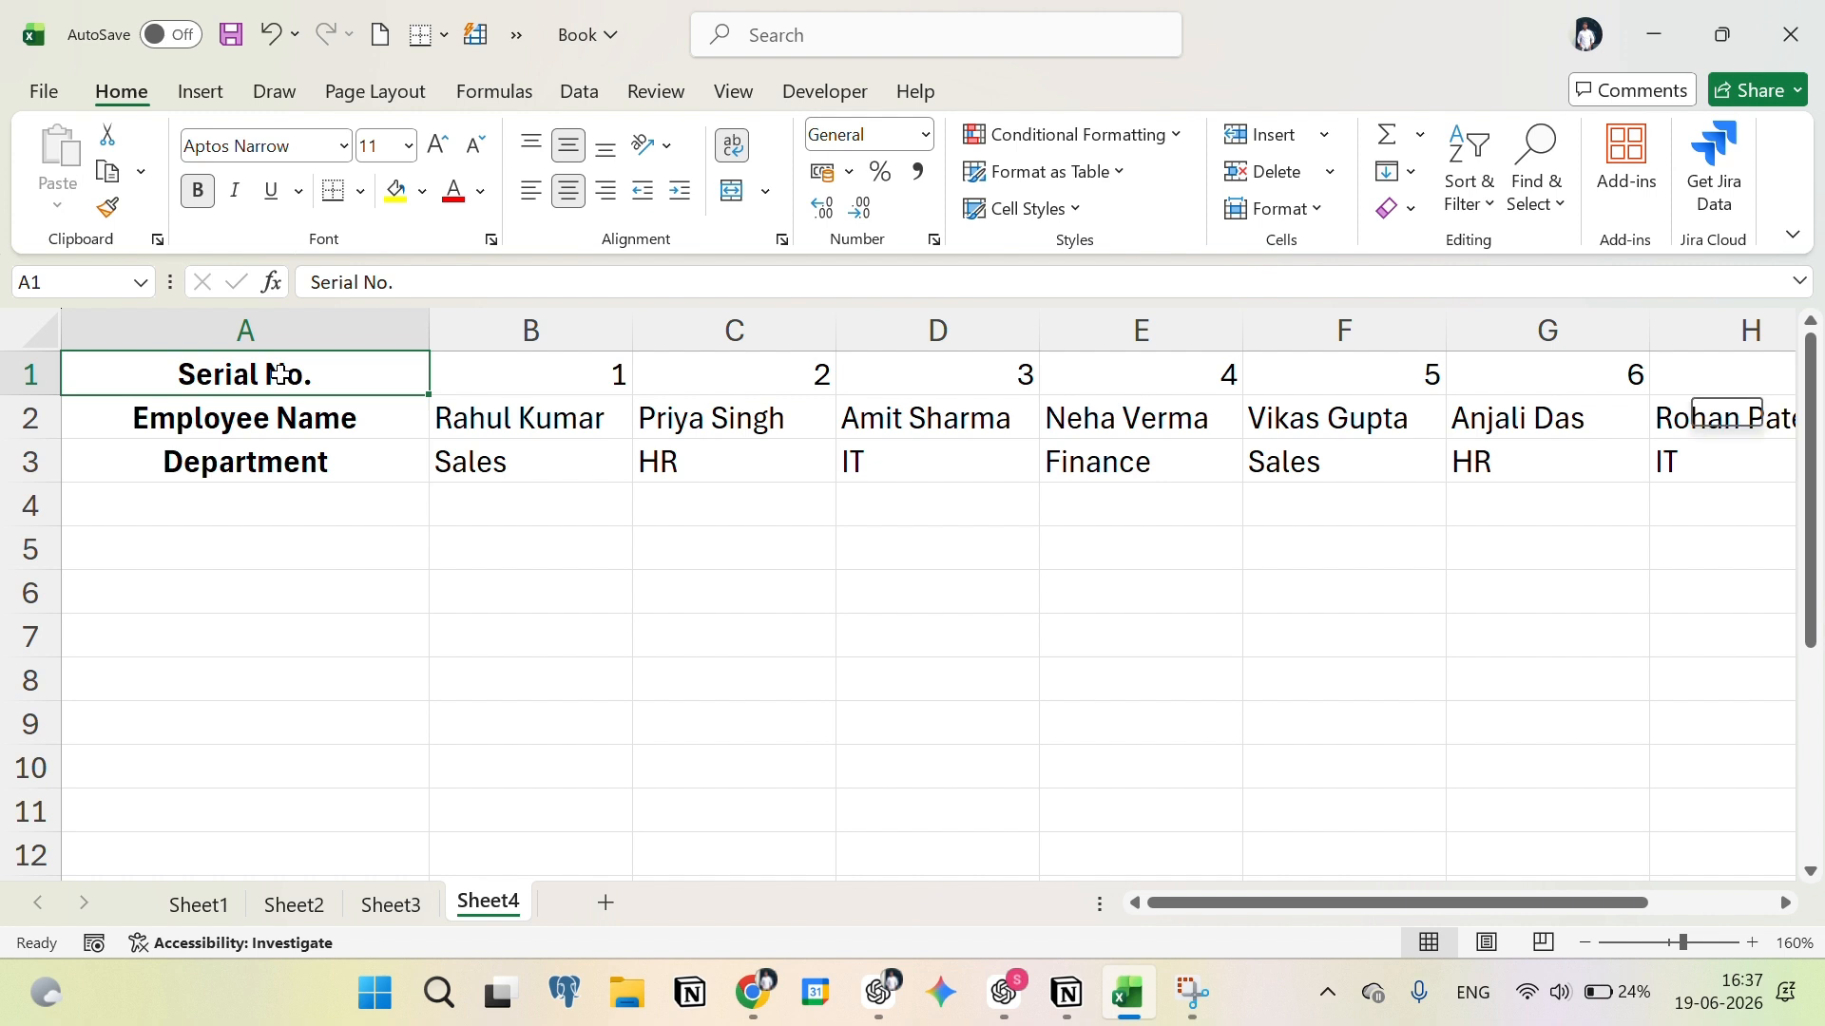
key(ctrl+shift+Right)
right_click(282, 376)
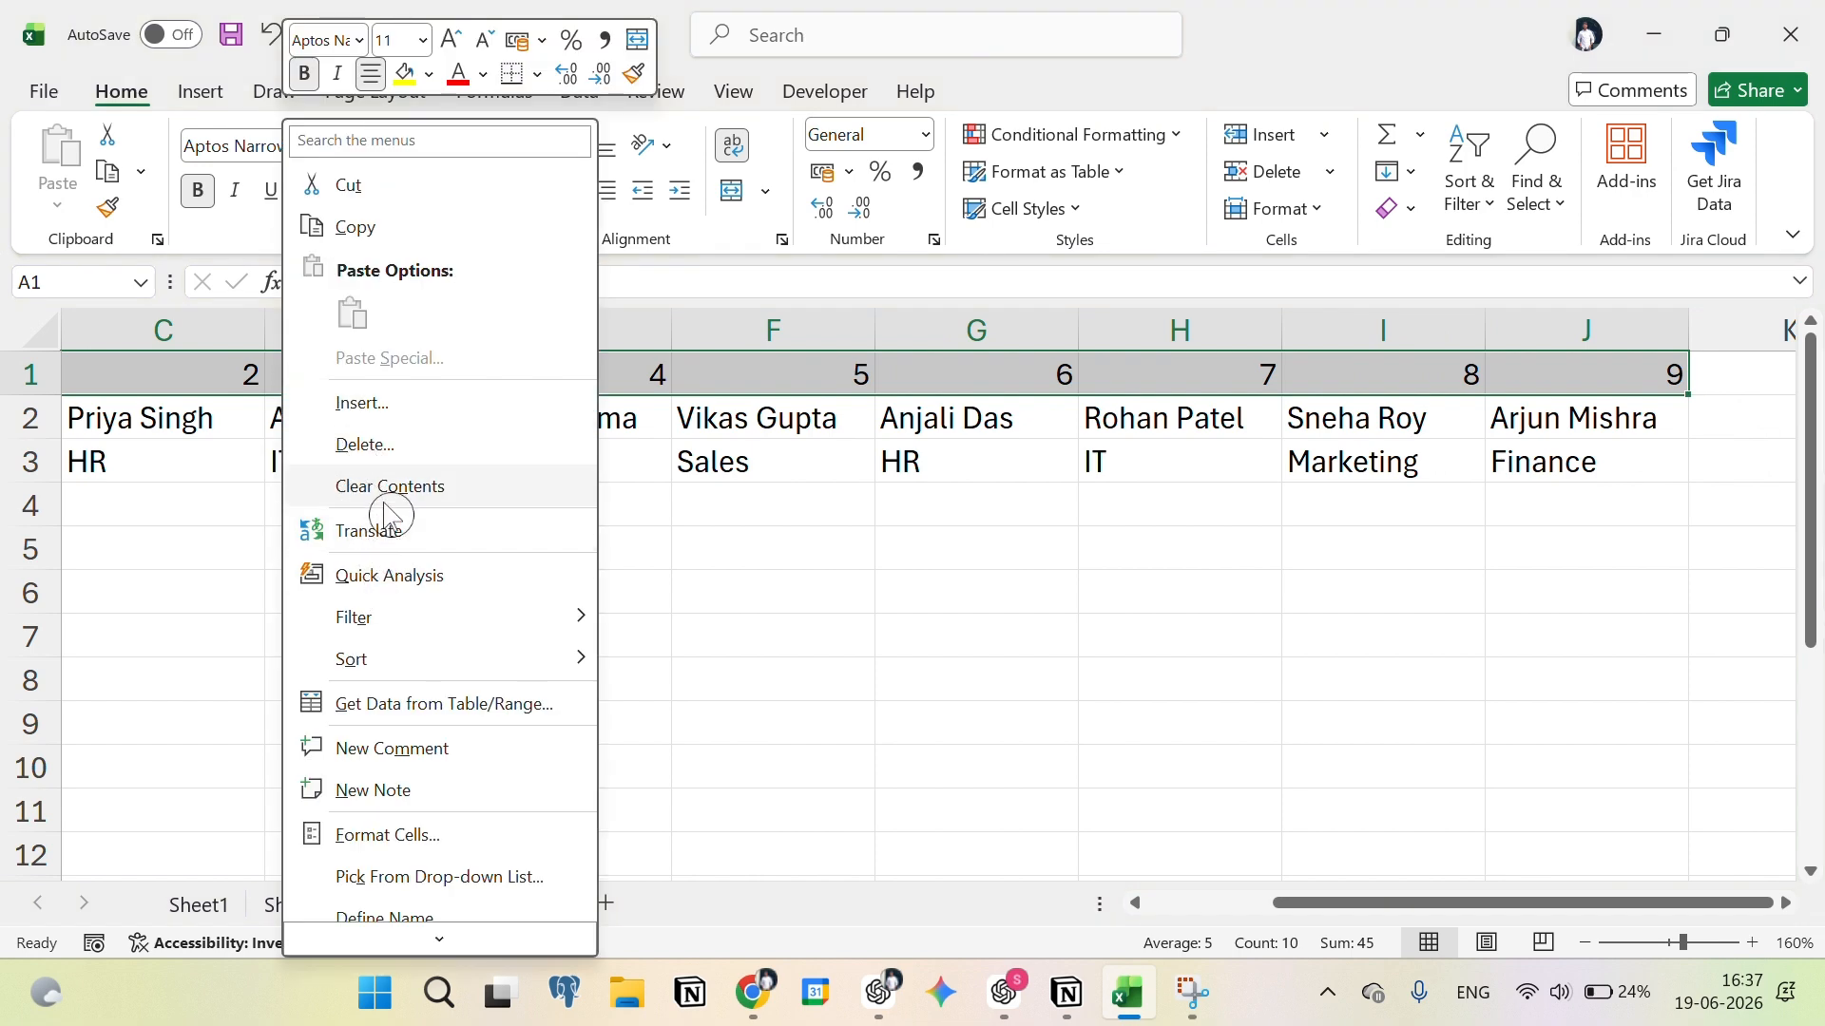
click(385, 228)
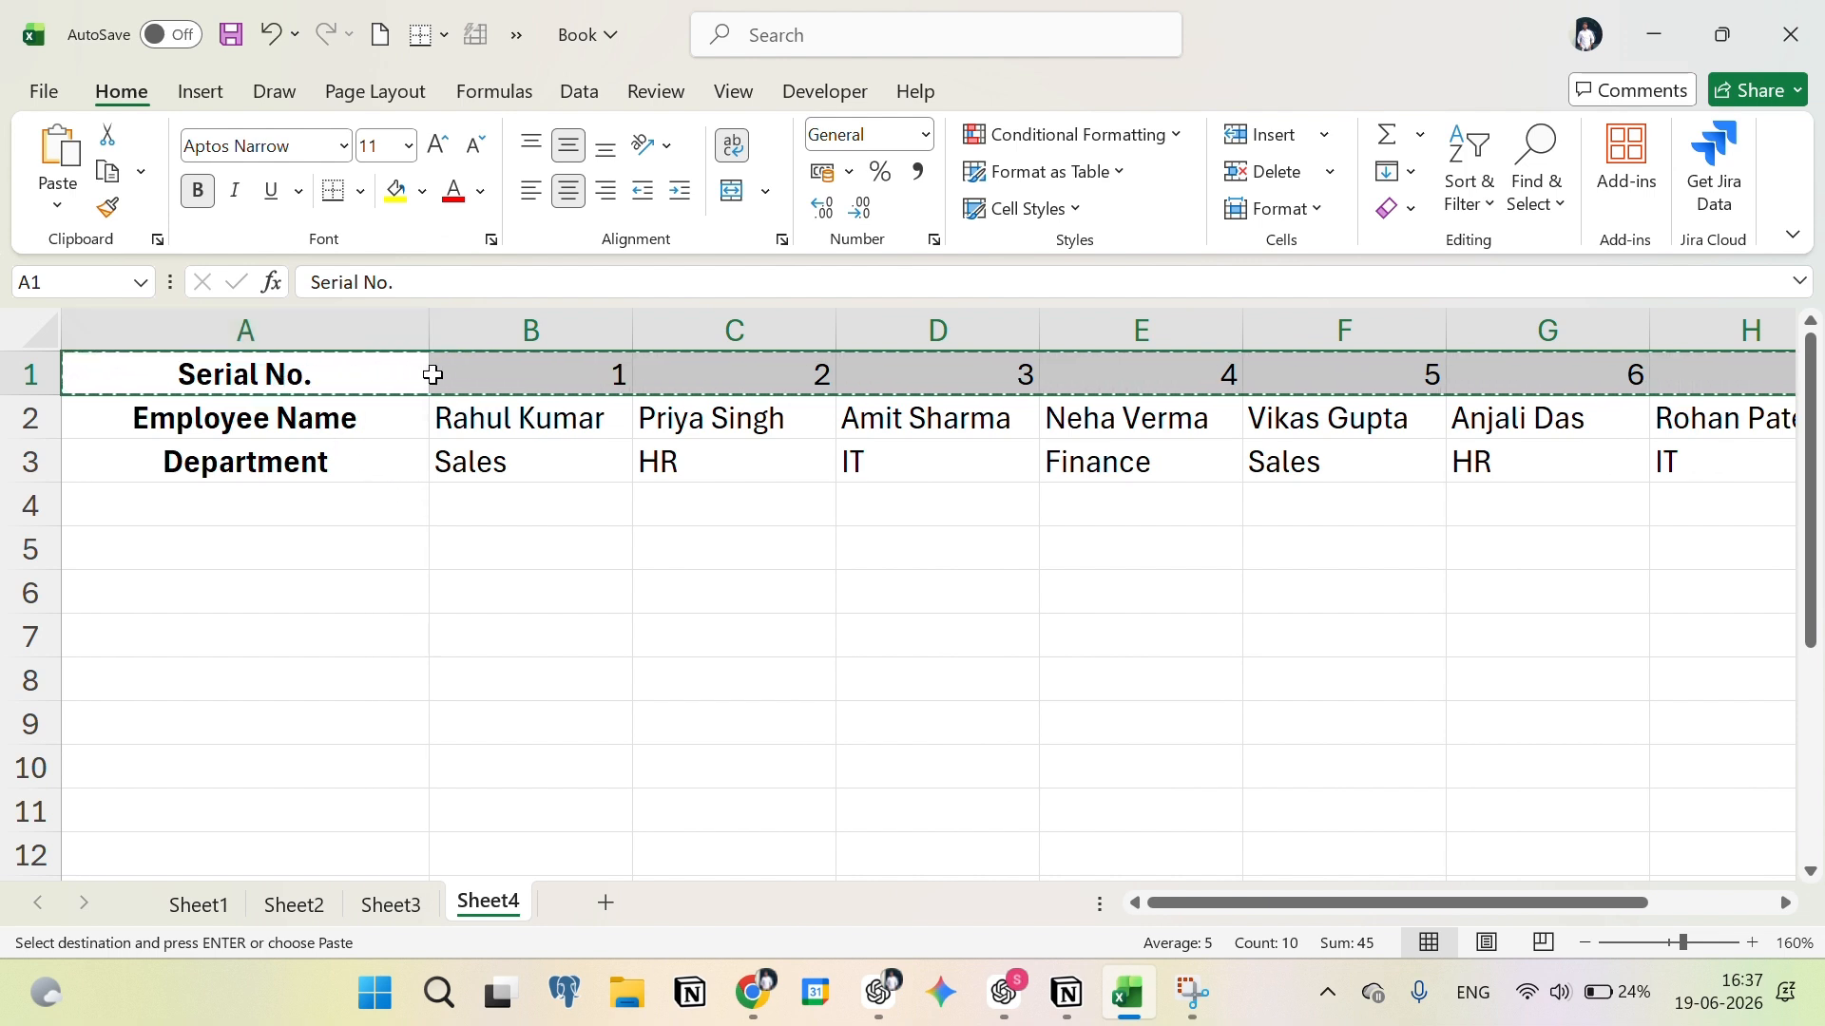
Step: Paste the copied Serial No. row as a vertical column starting at A4, using Paste Special with Transpose
click(333, 505)
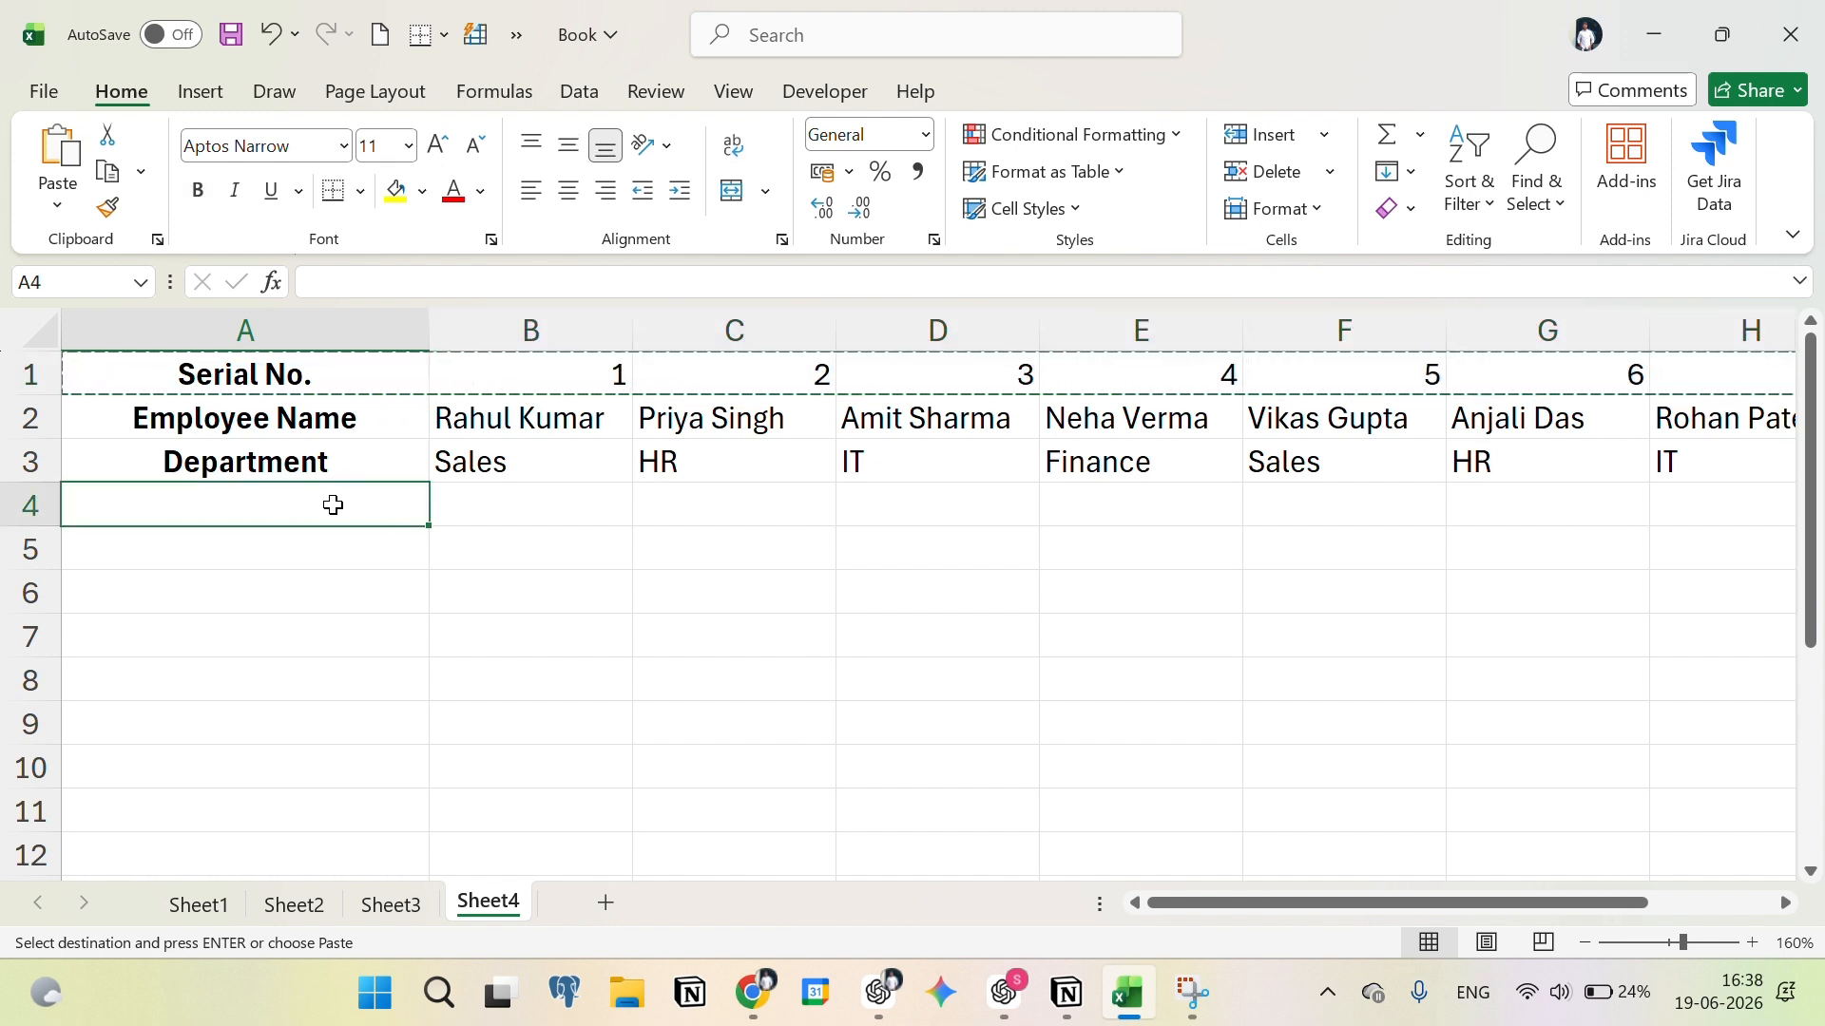
drag(273, 368, 275, 755)
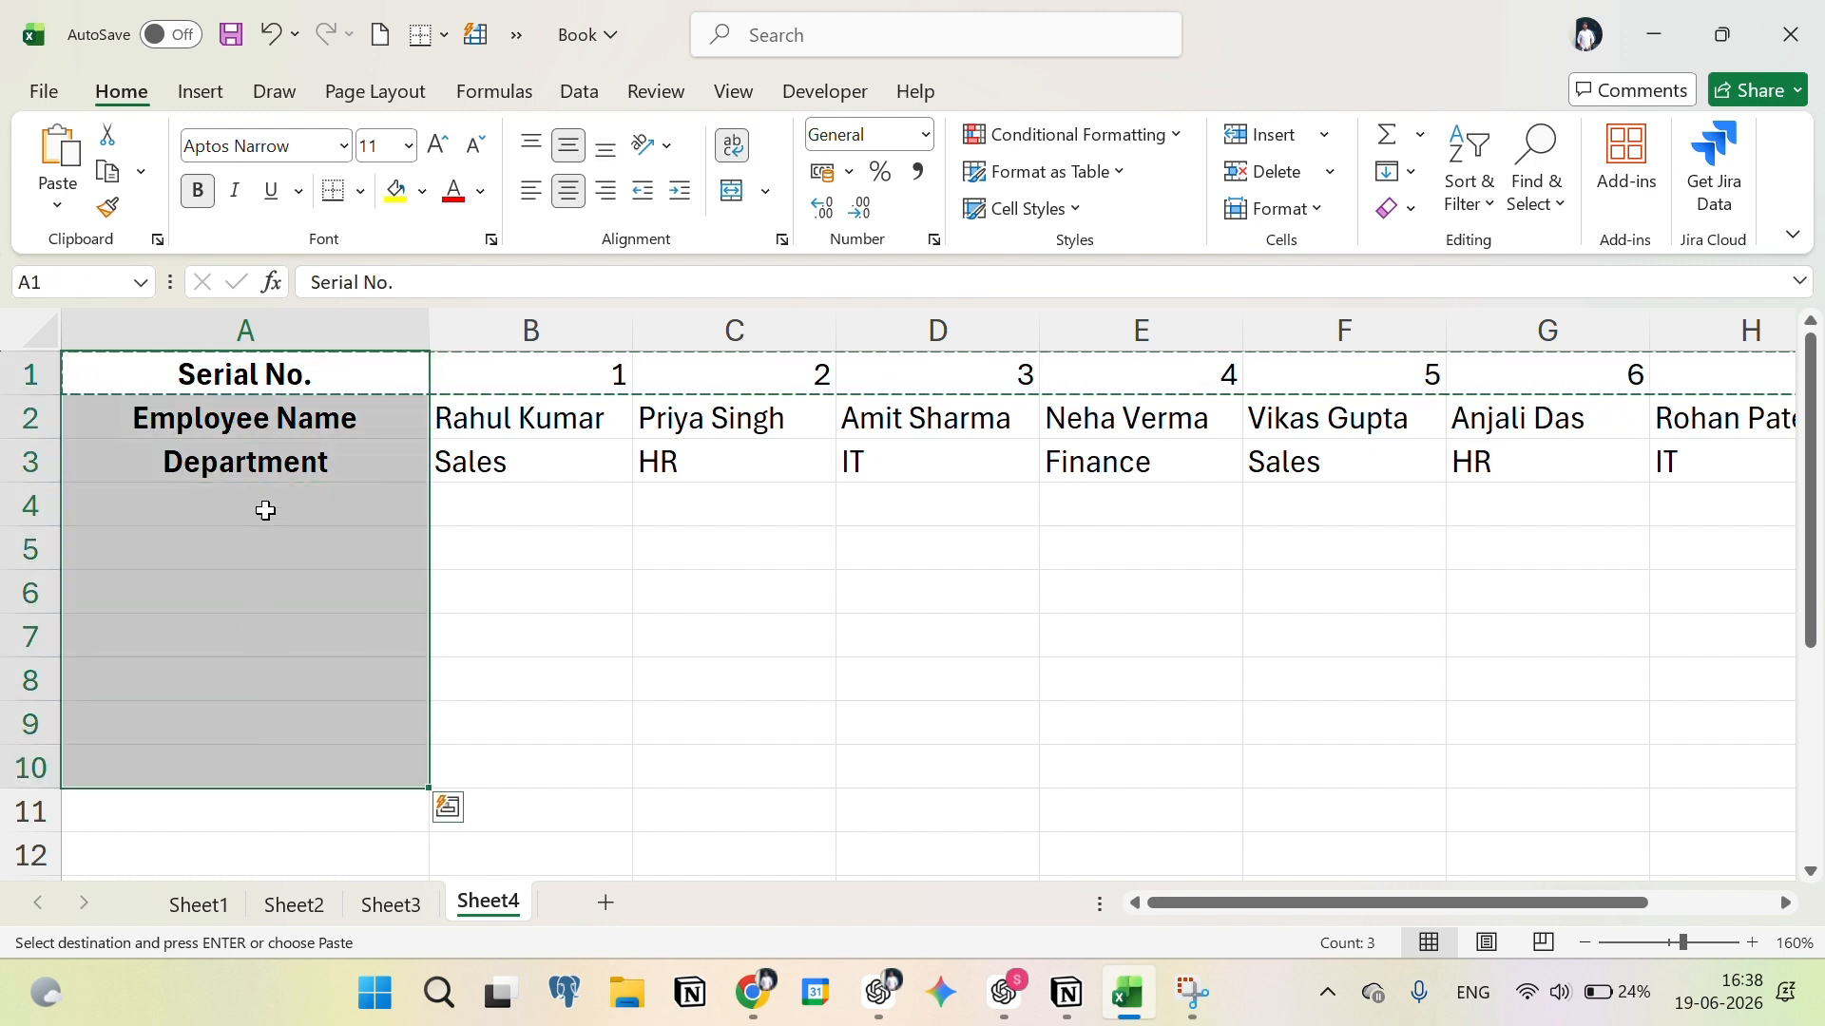
click(265, 509)
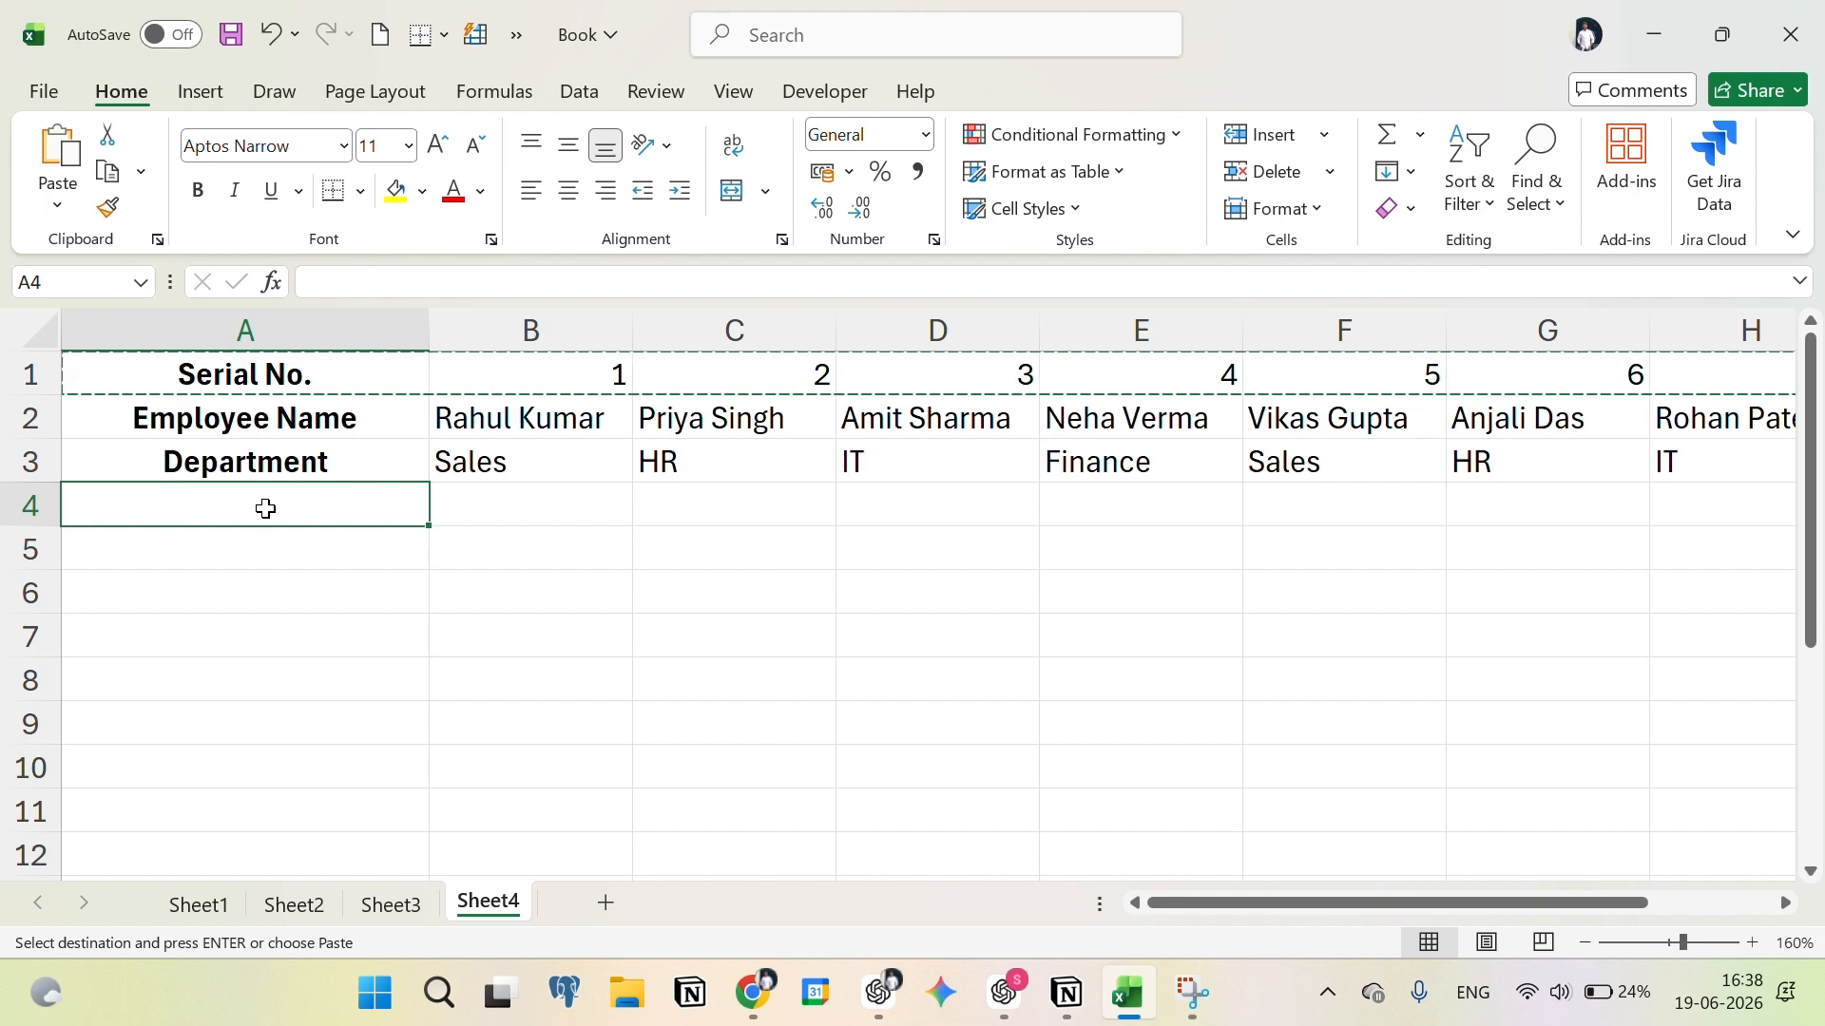
right_click(266, 513)
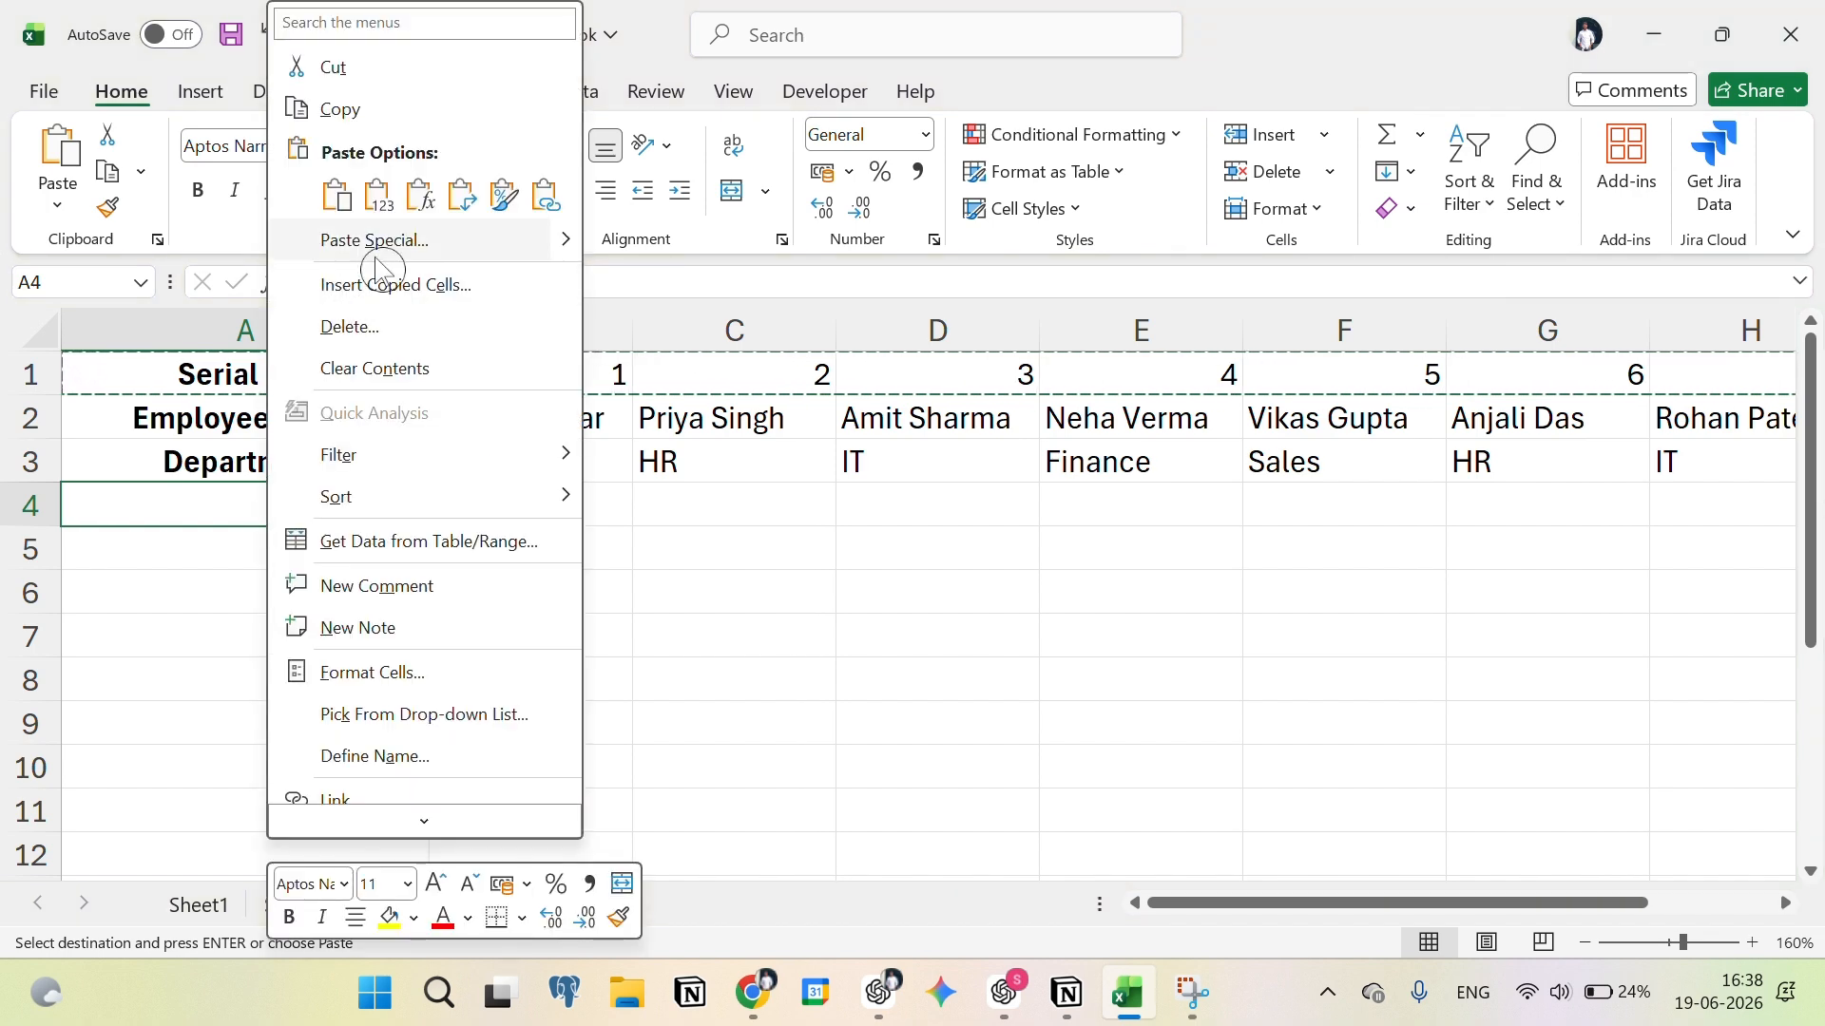
click(399, 241)
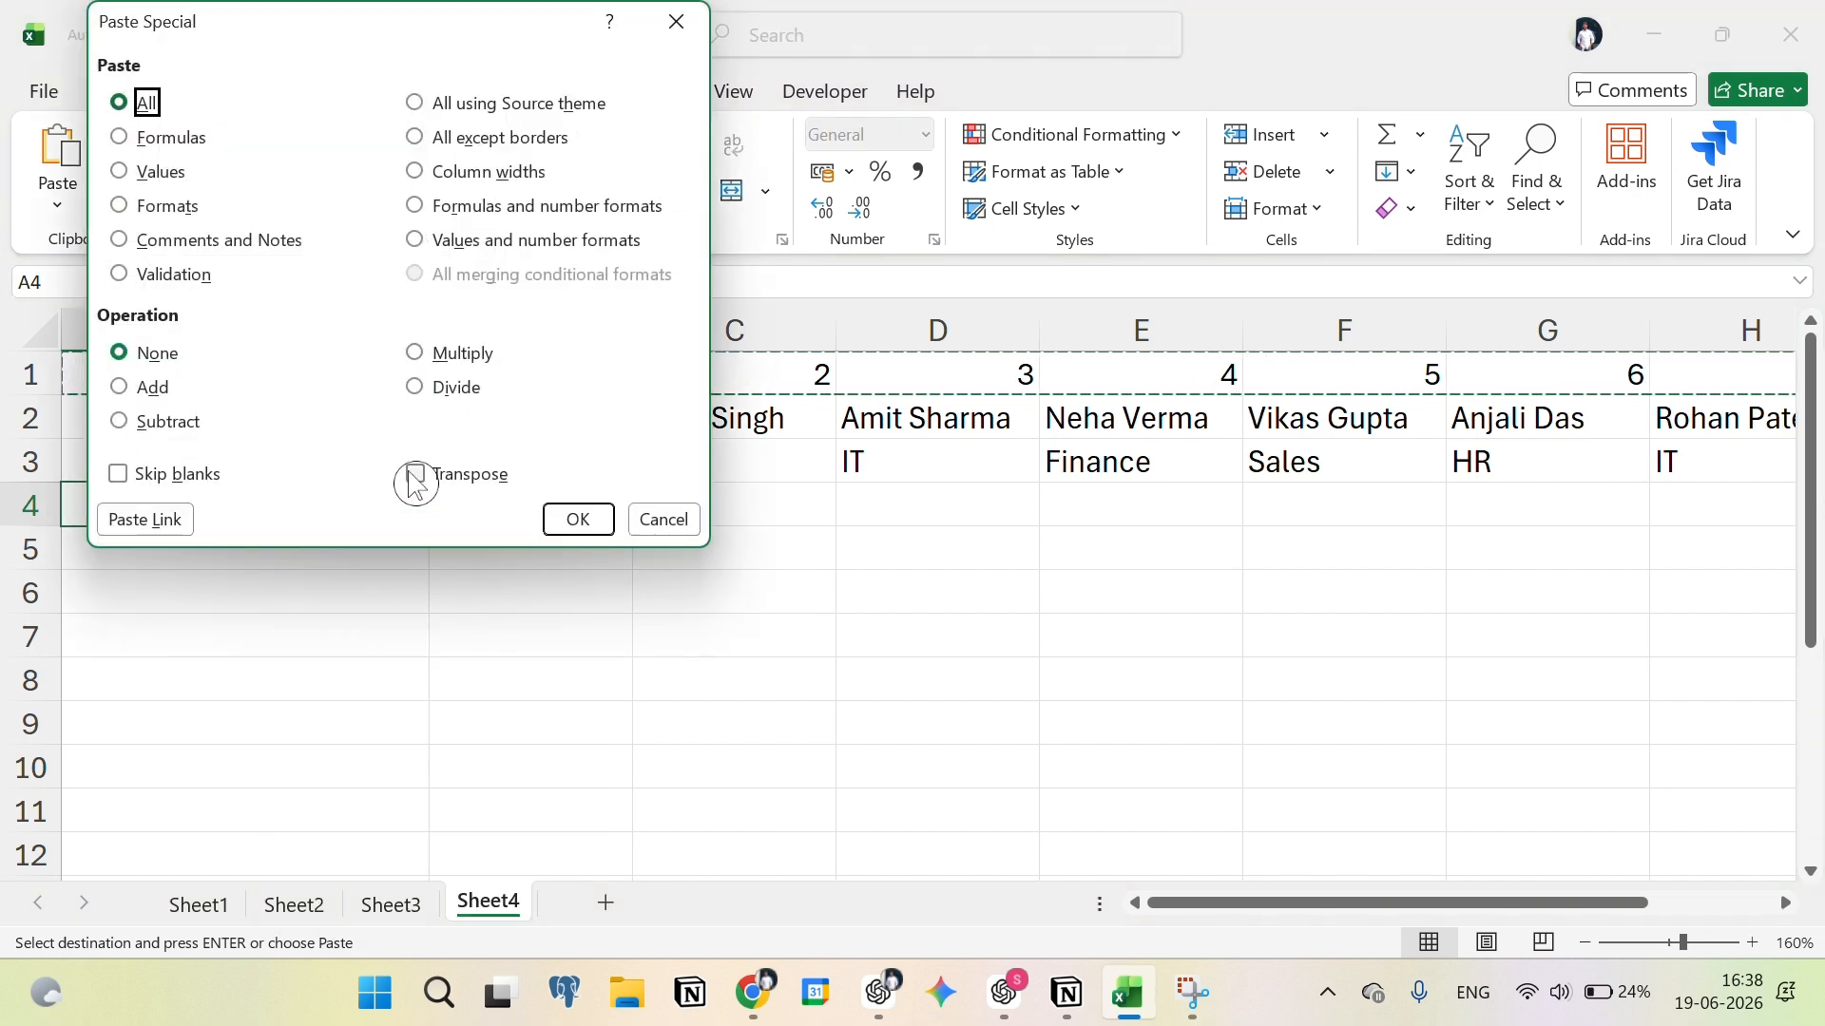
click(415, 475)
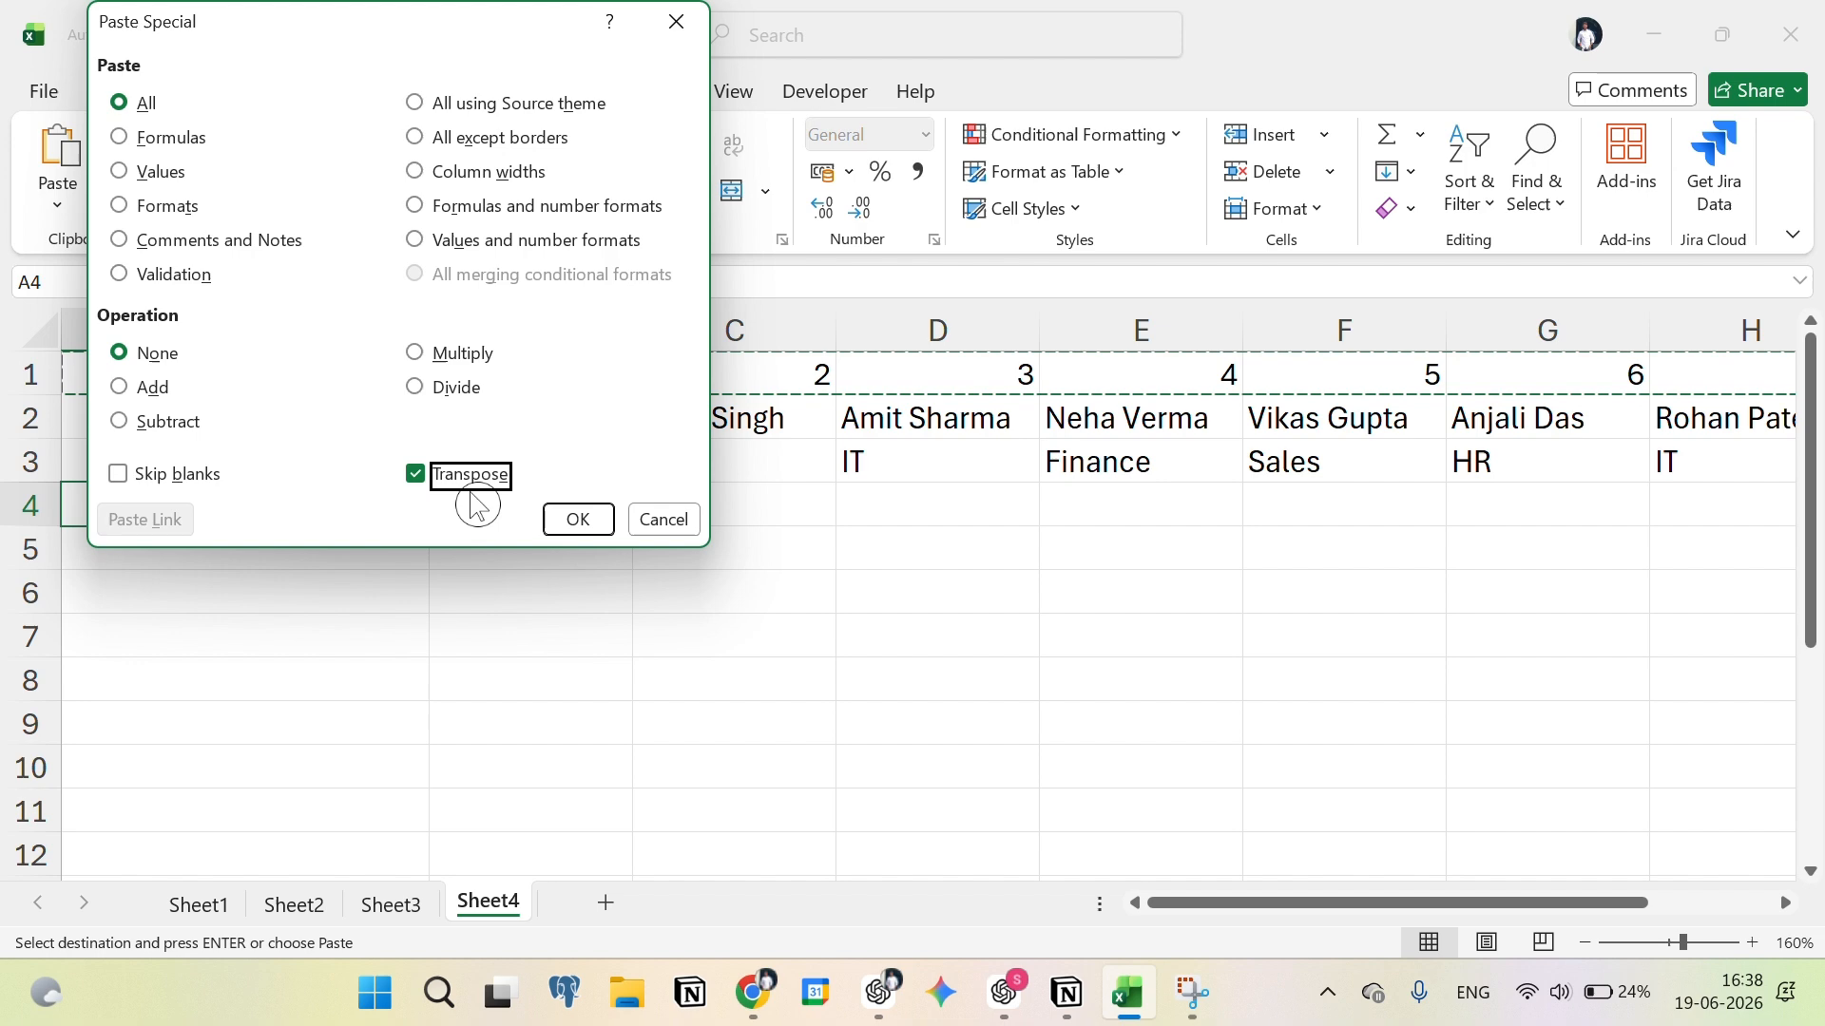
click(568, 521)
click(530, 591)
key(Escape)
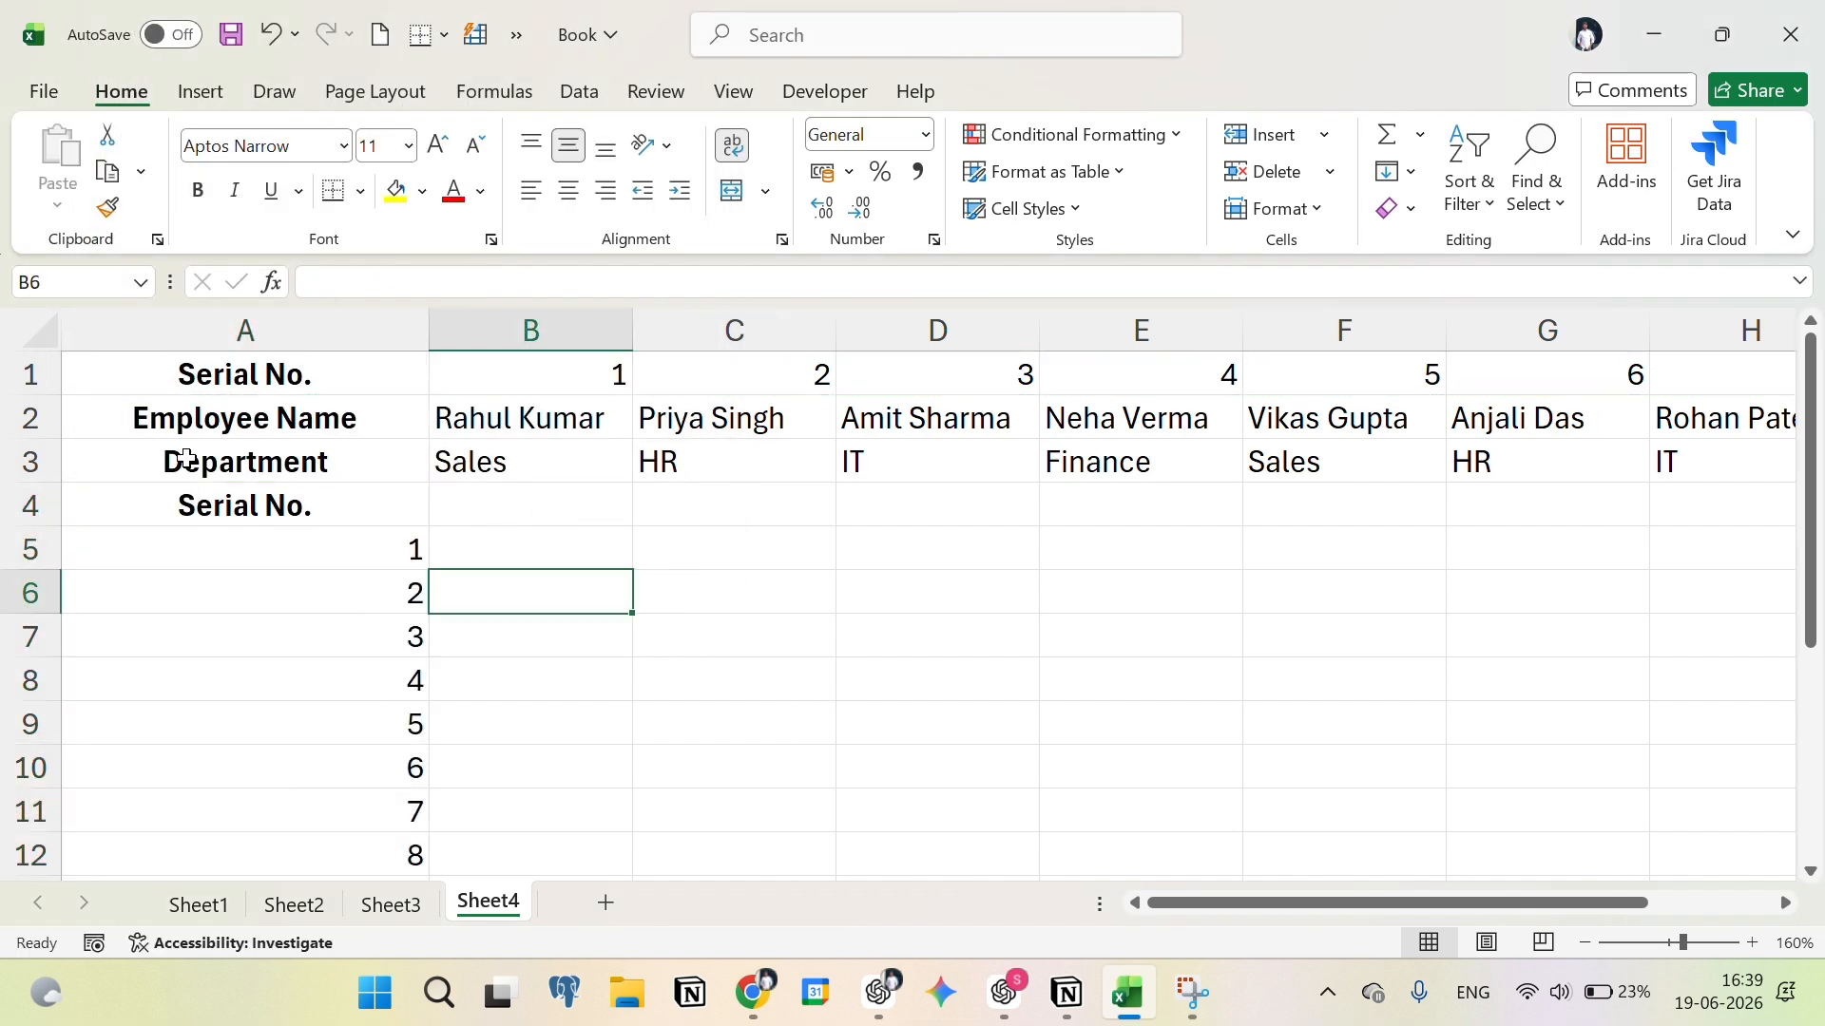
Step: Copy the Employee Name and Department rows together, range A2:J3
click(186, 459)
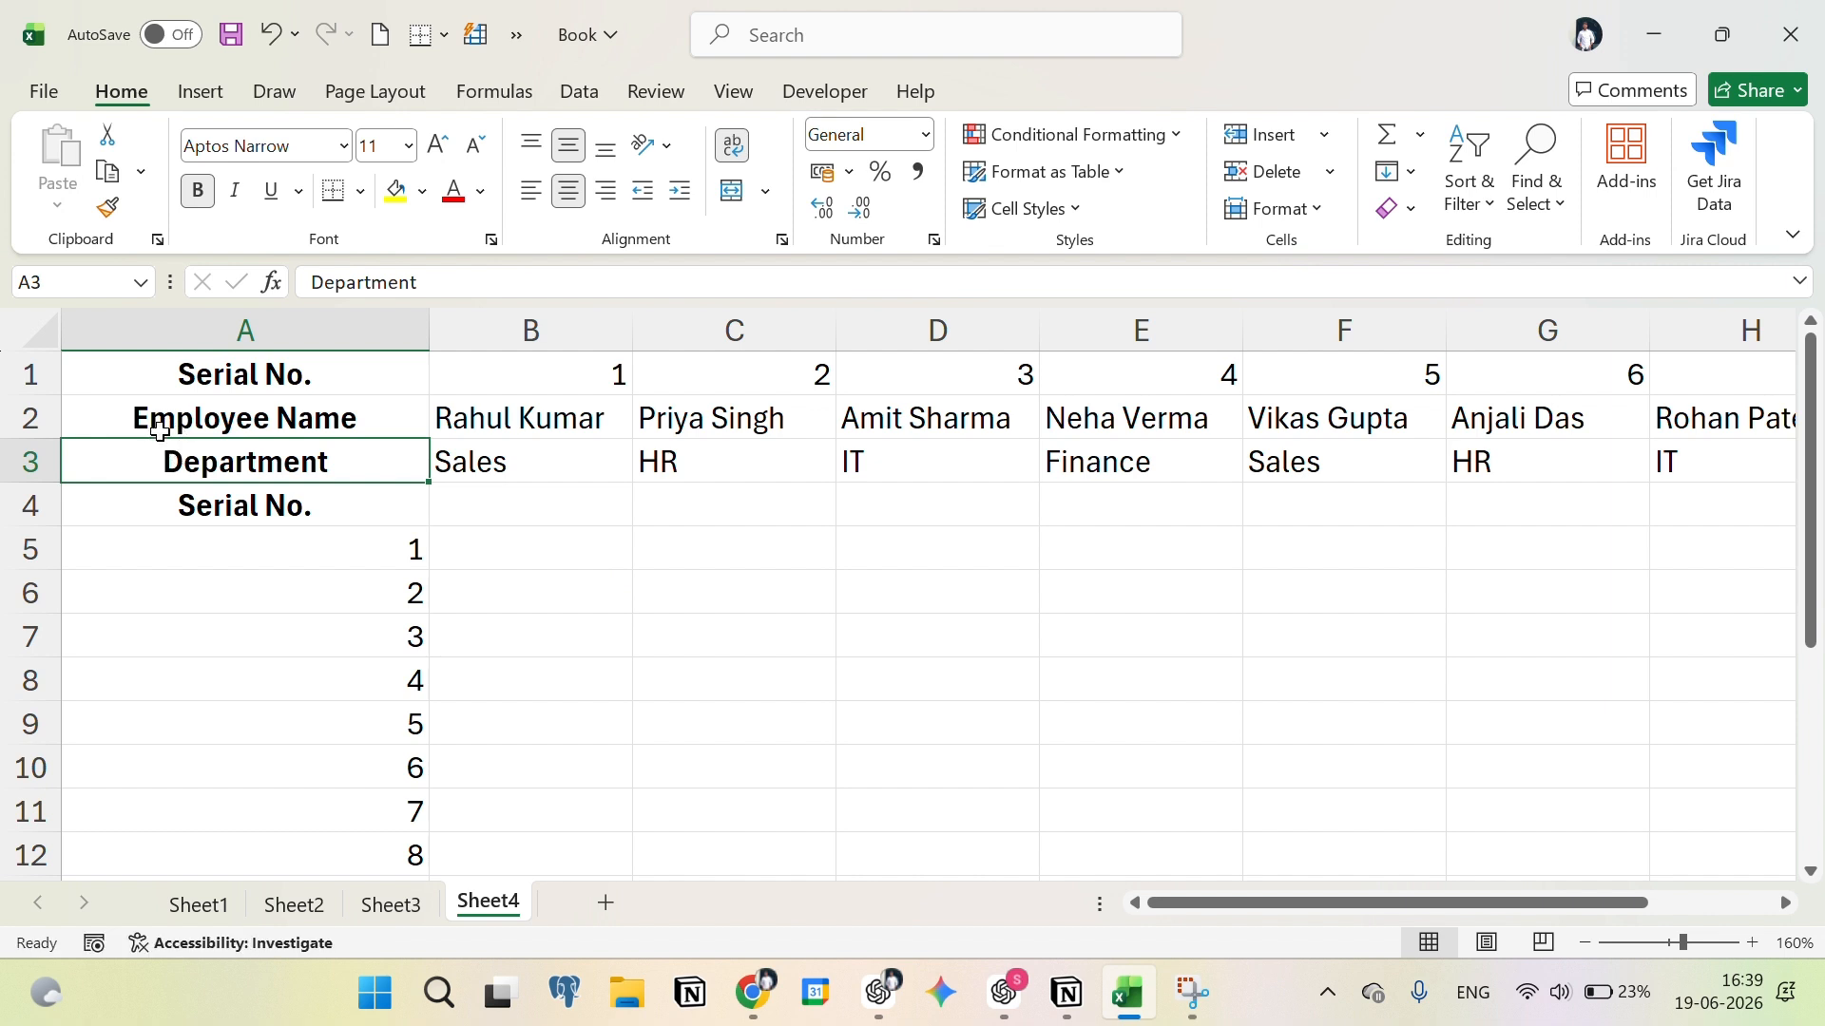
click(201, 420)
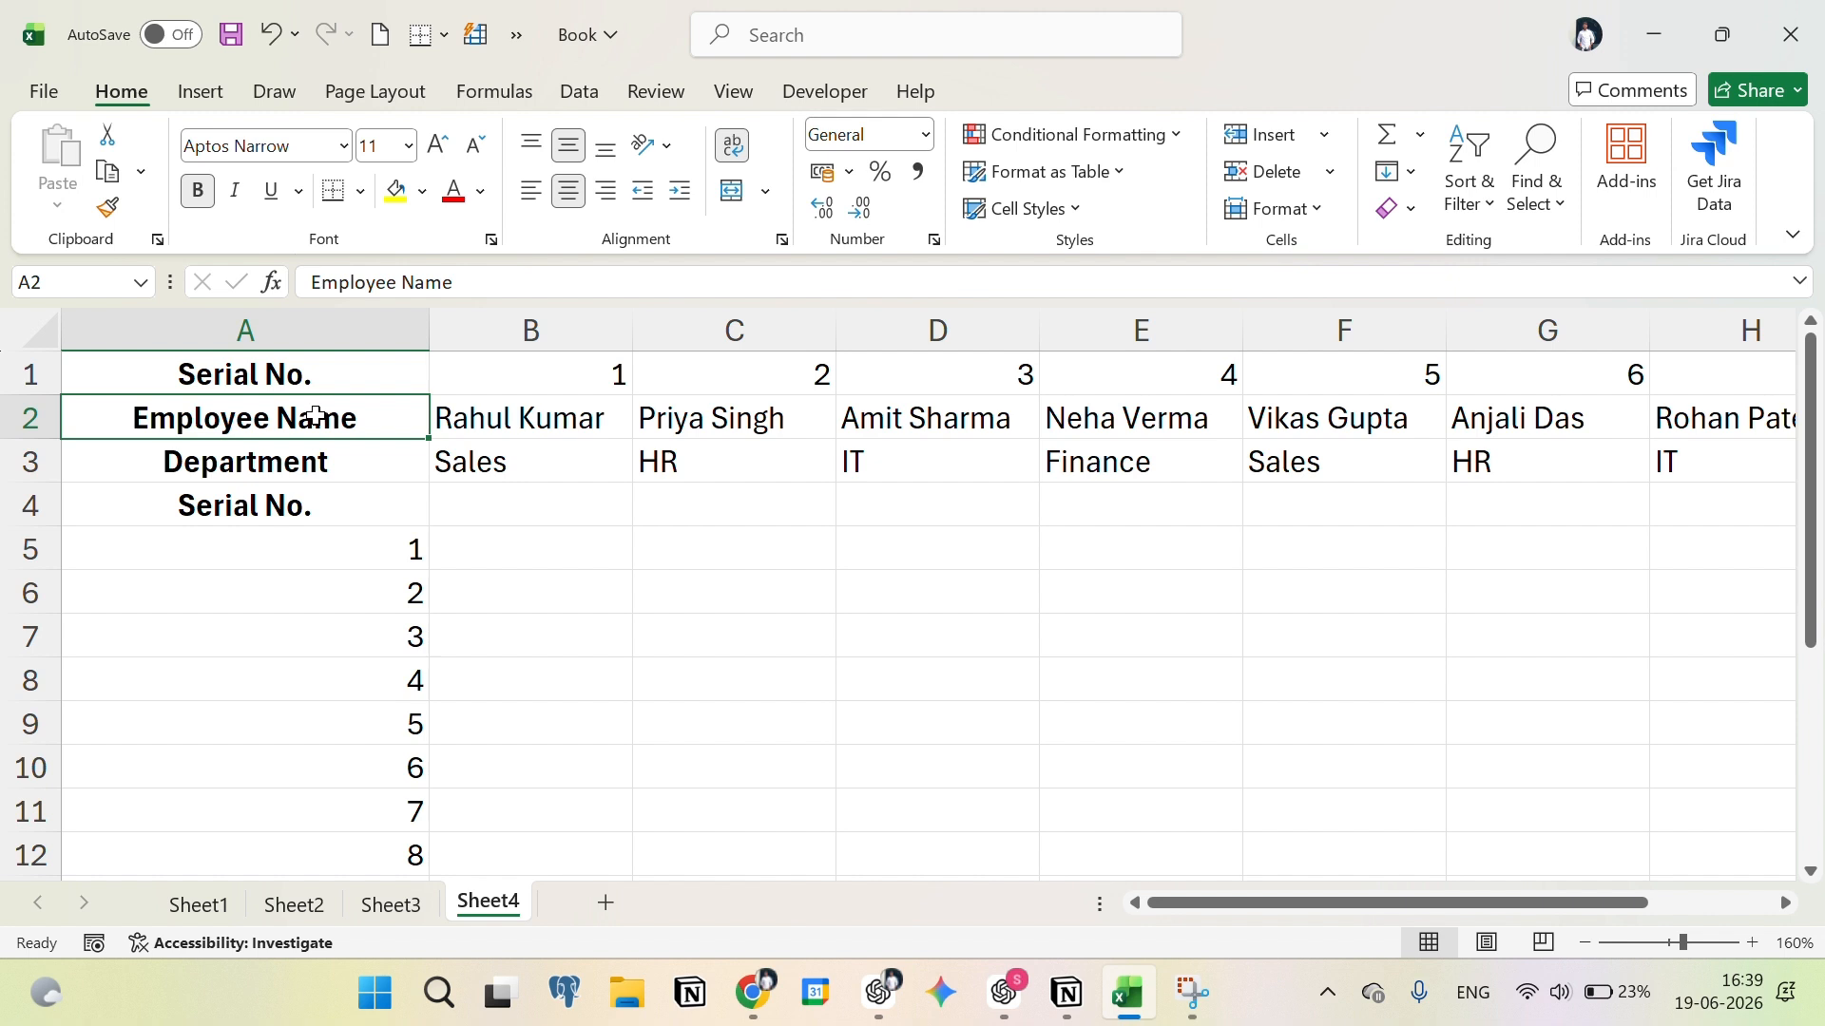
drag(305, 415, 1442, 456)
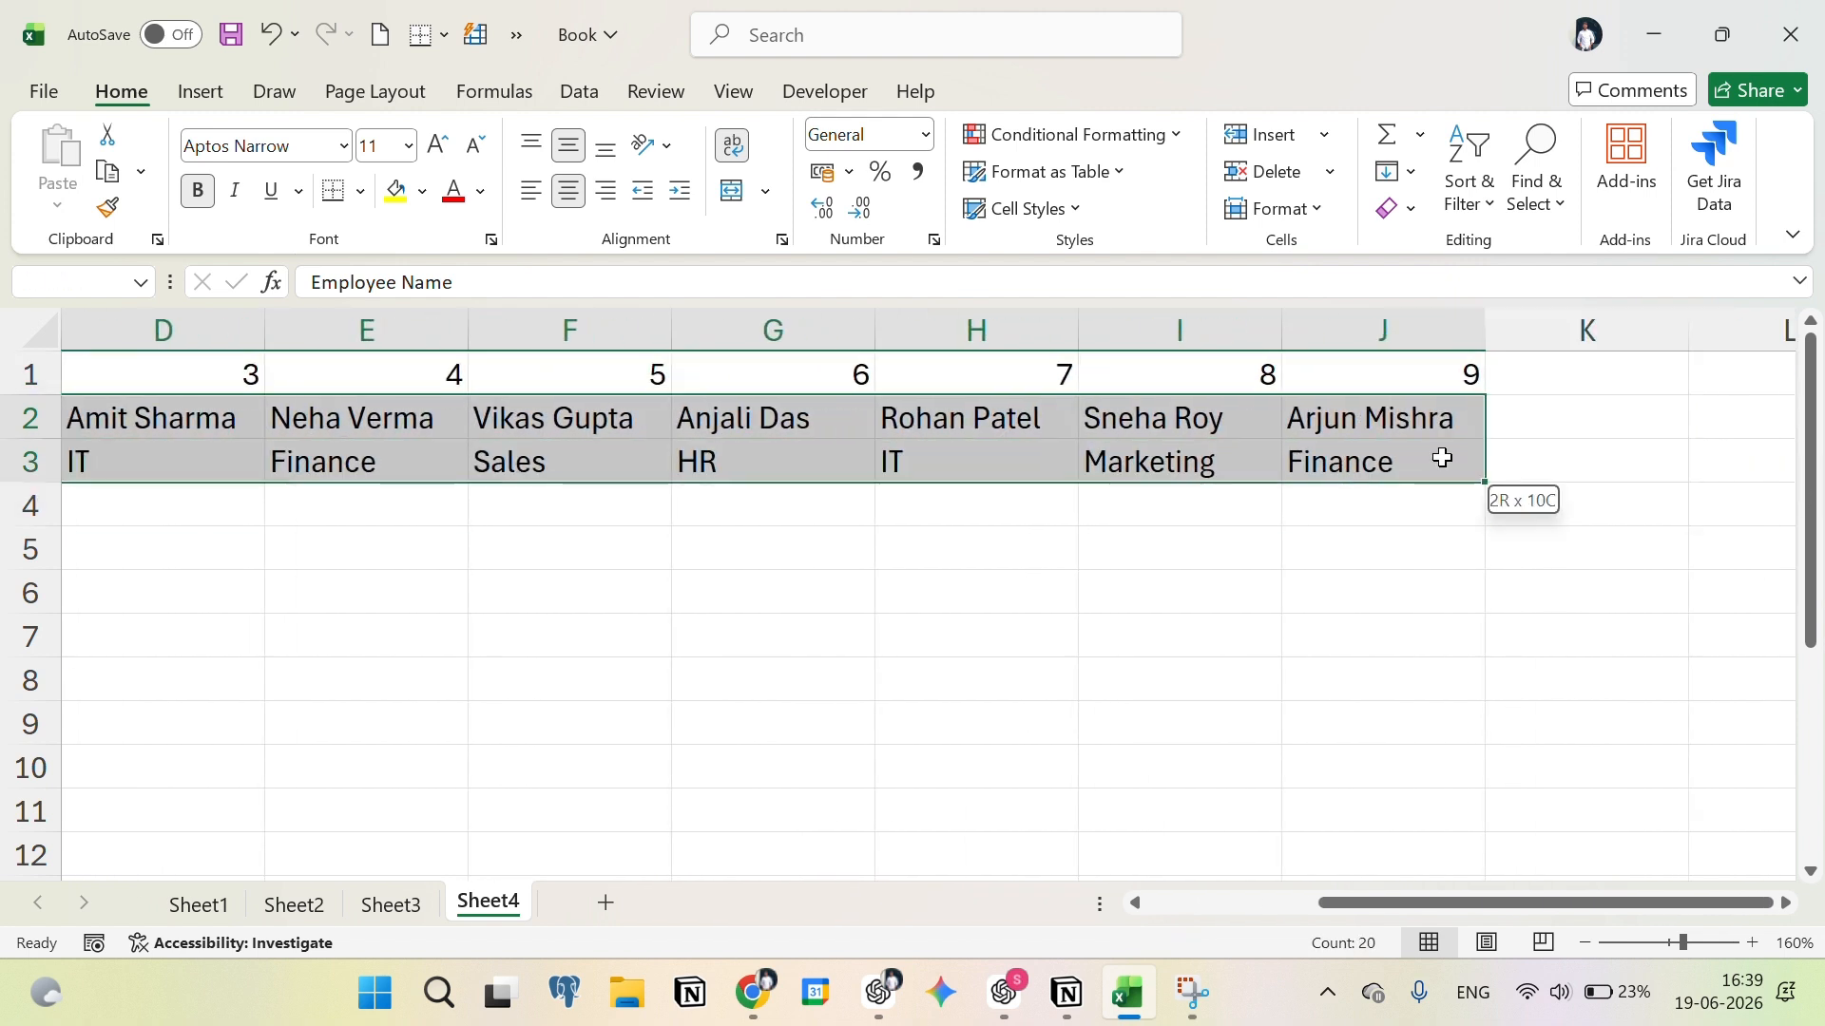
key(ctrl+c)
drag(1402, 913, 1171, 936)
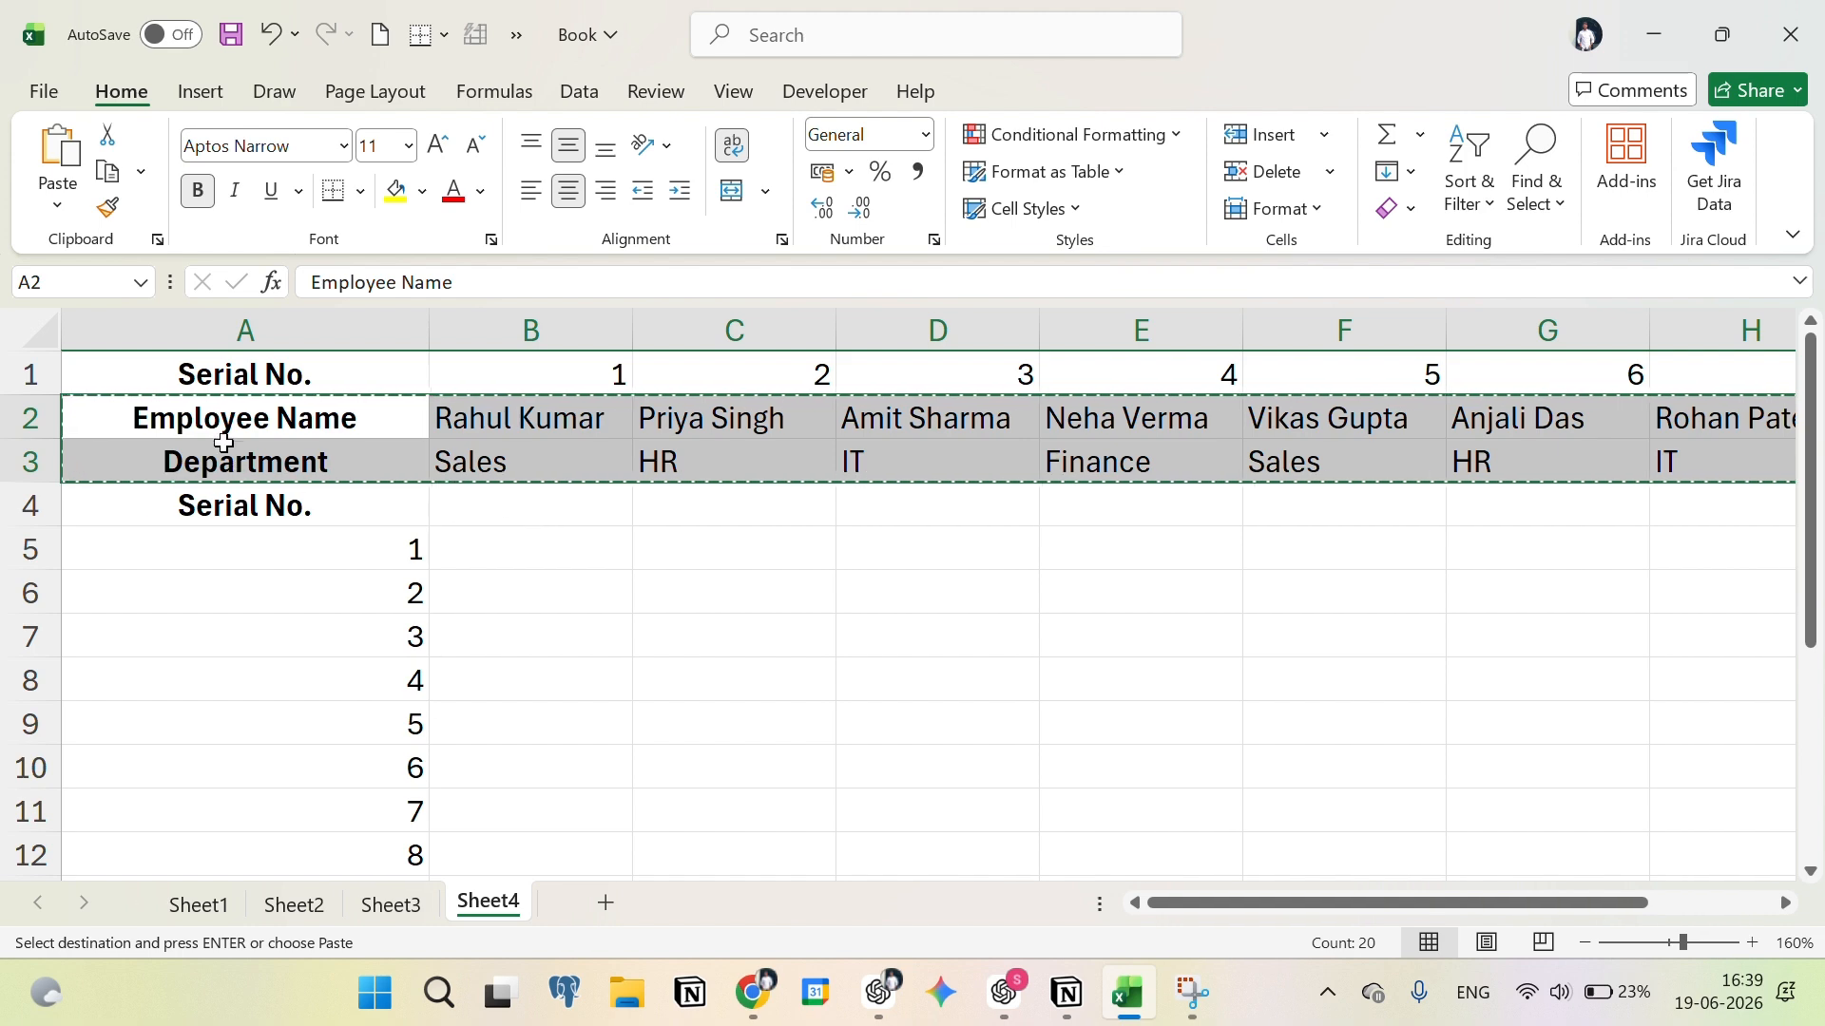
Step: Paste the copied Employee Name and Department rows as columns starting at B4, using Paste Special with Transpose
click(489, 511)
right_click(490, 511)
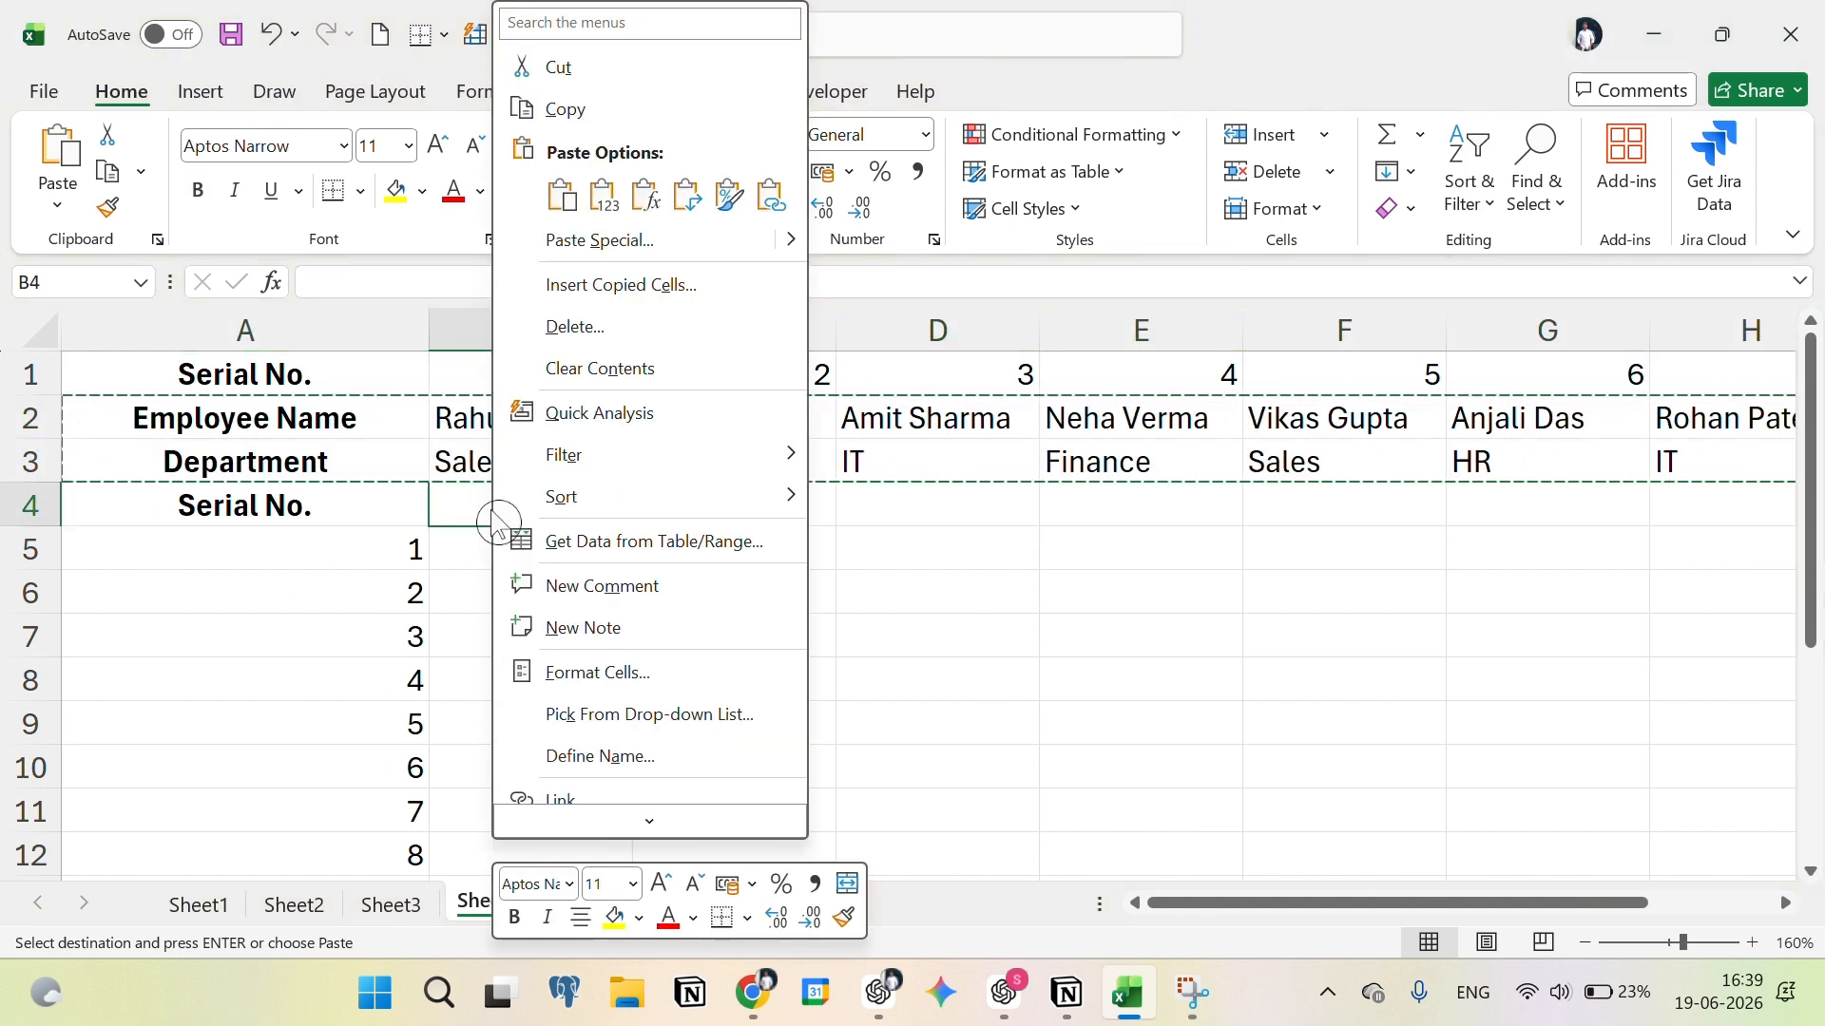
click(647, 242)
click(728, 473)
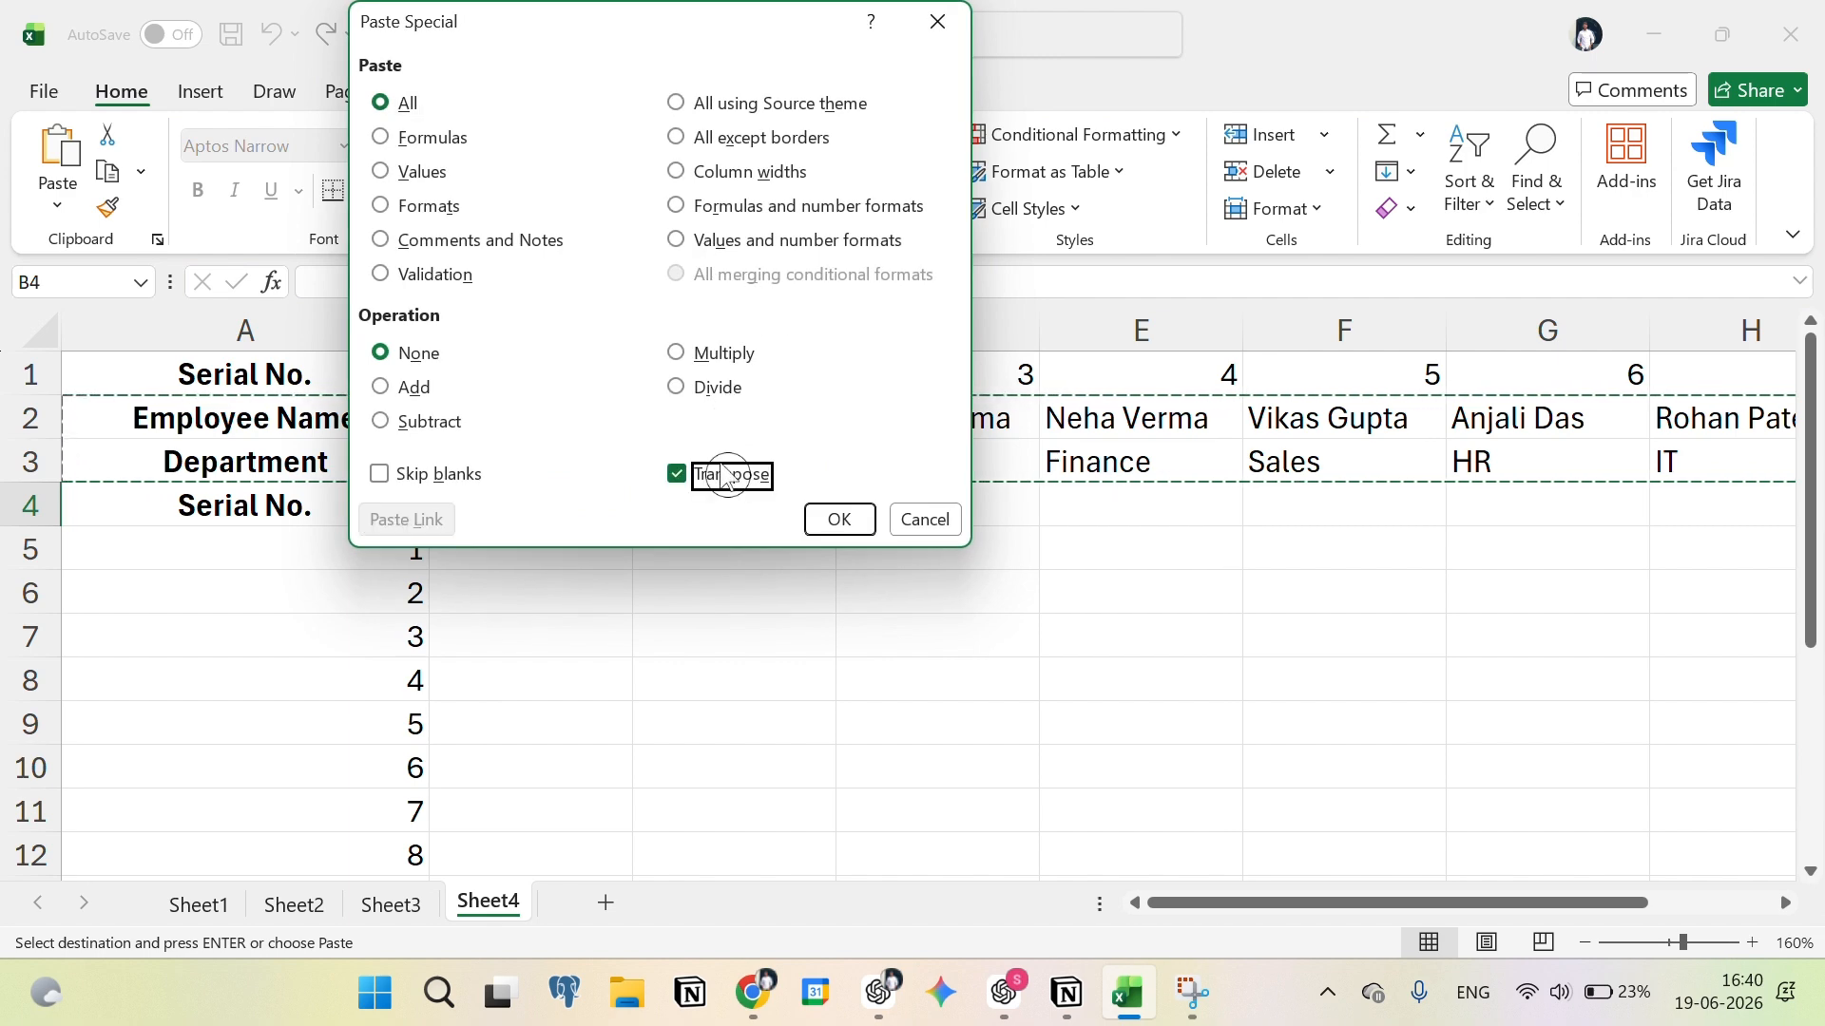
click(841, 519)
click(856, 581)
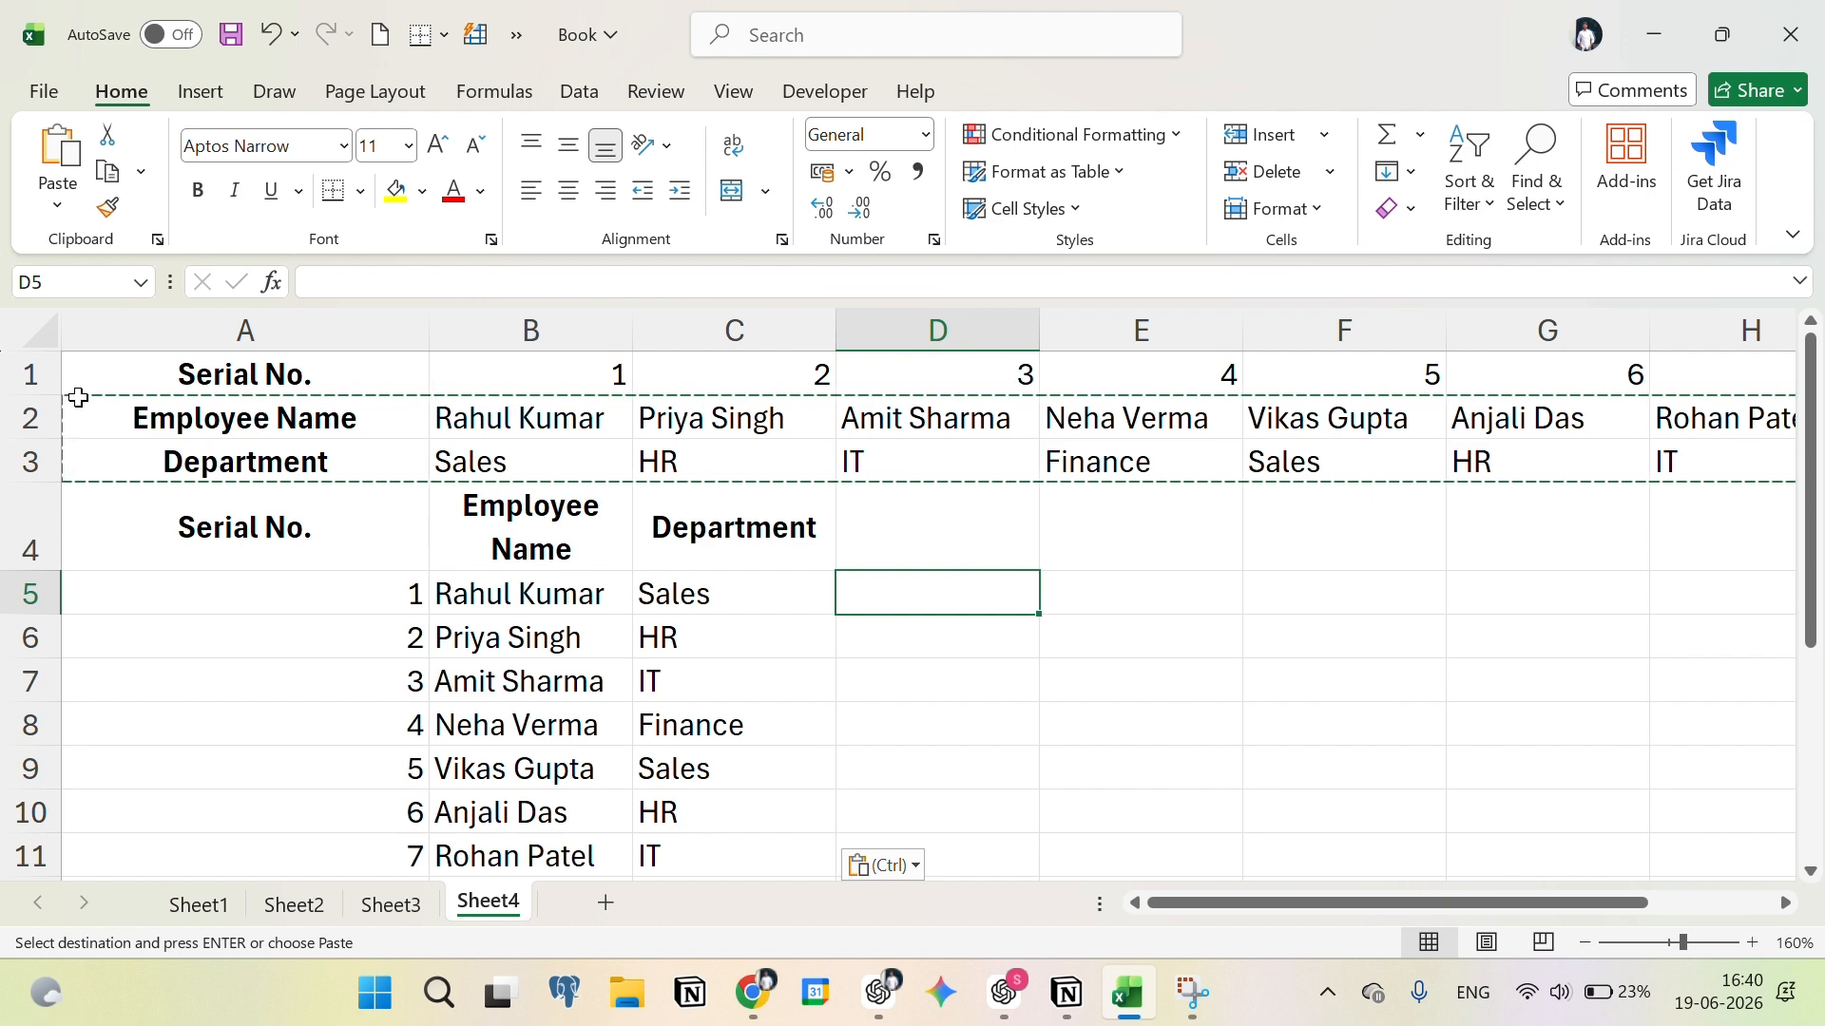
Step: Delete rows 1 to 3, which hold the original horizontal data
drag(9, 381, 30, 462)
right_click(30, 461)
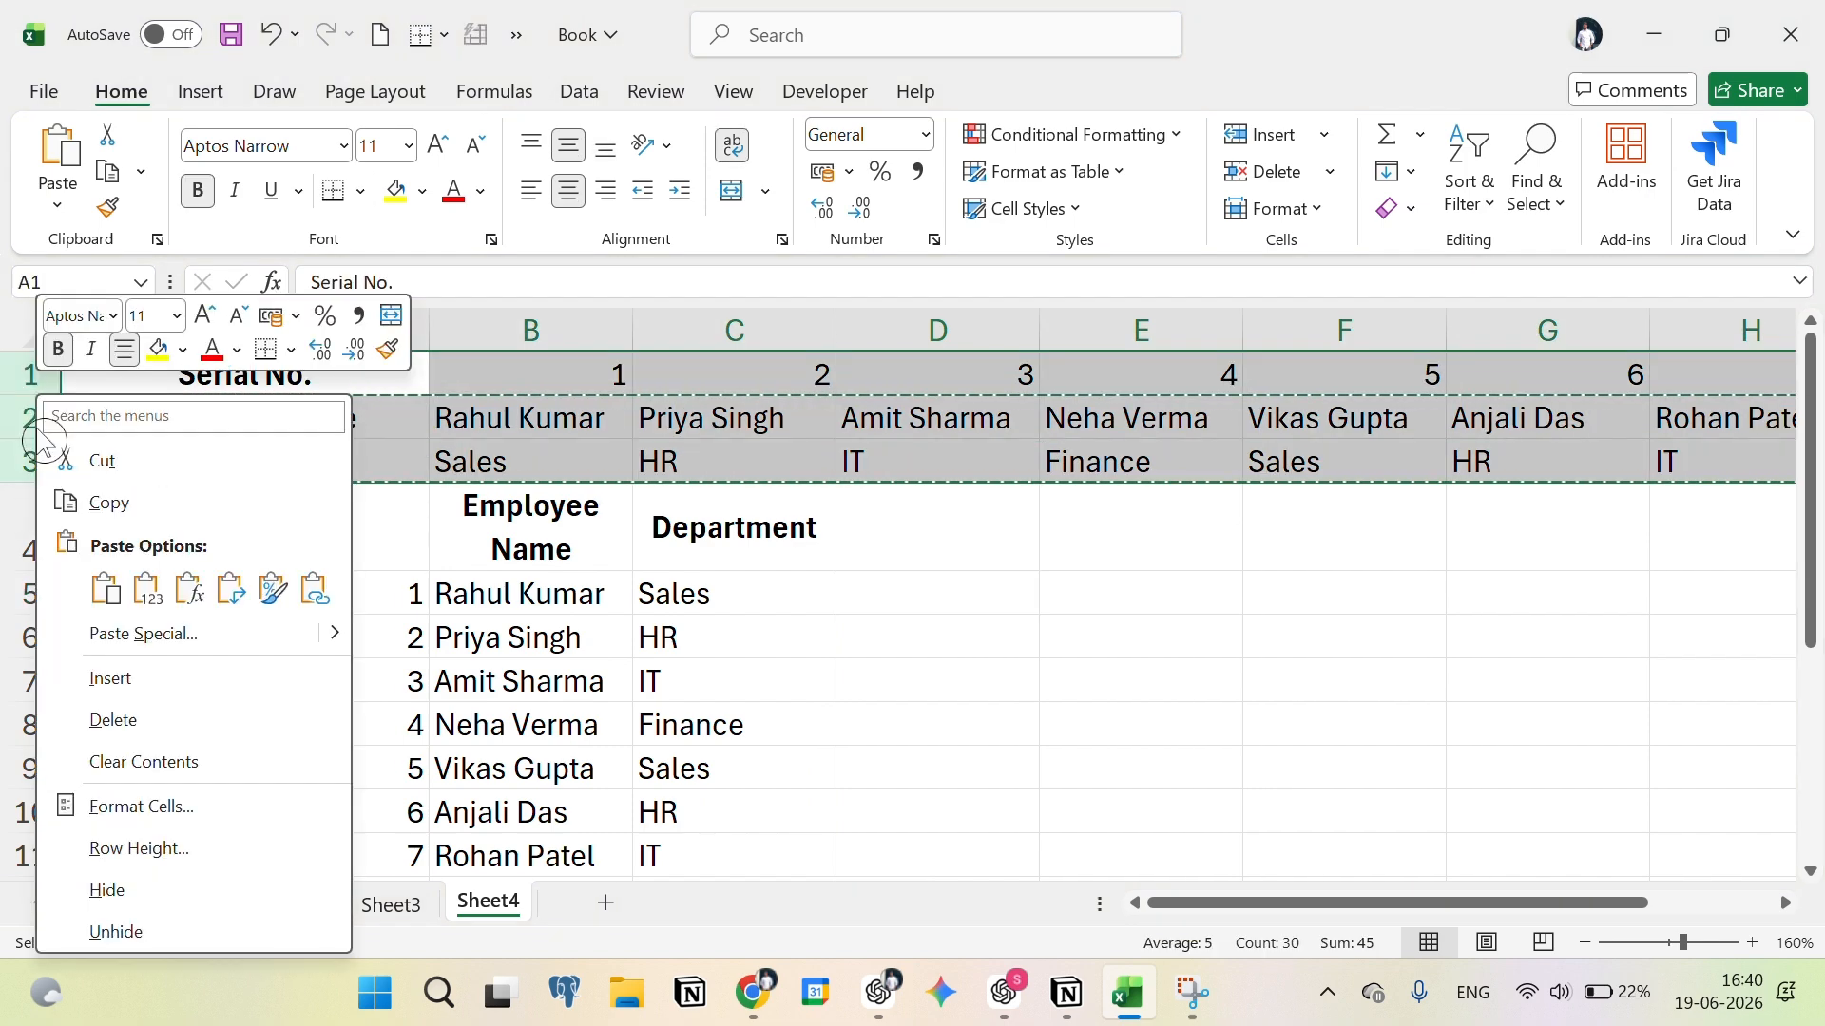
click(171, 722)
click(521, 629)
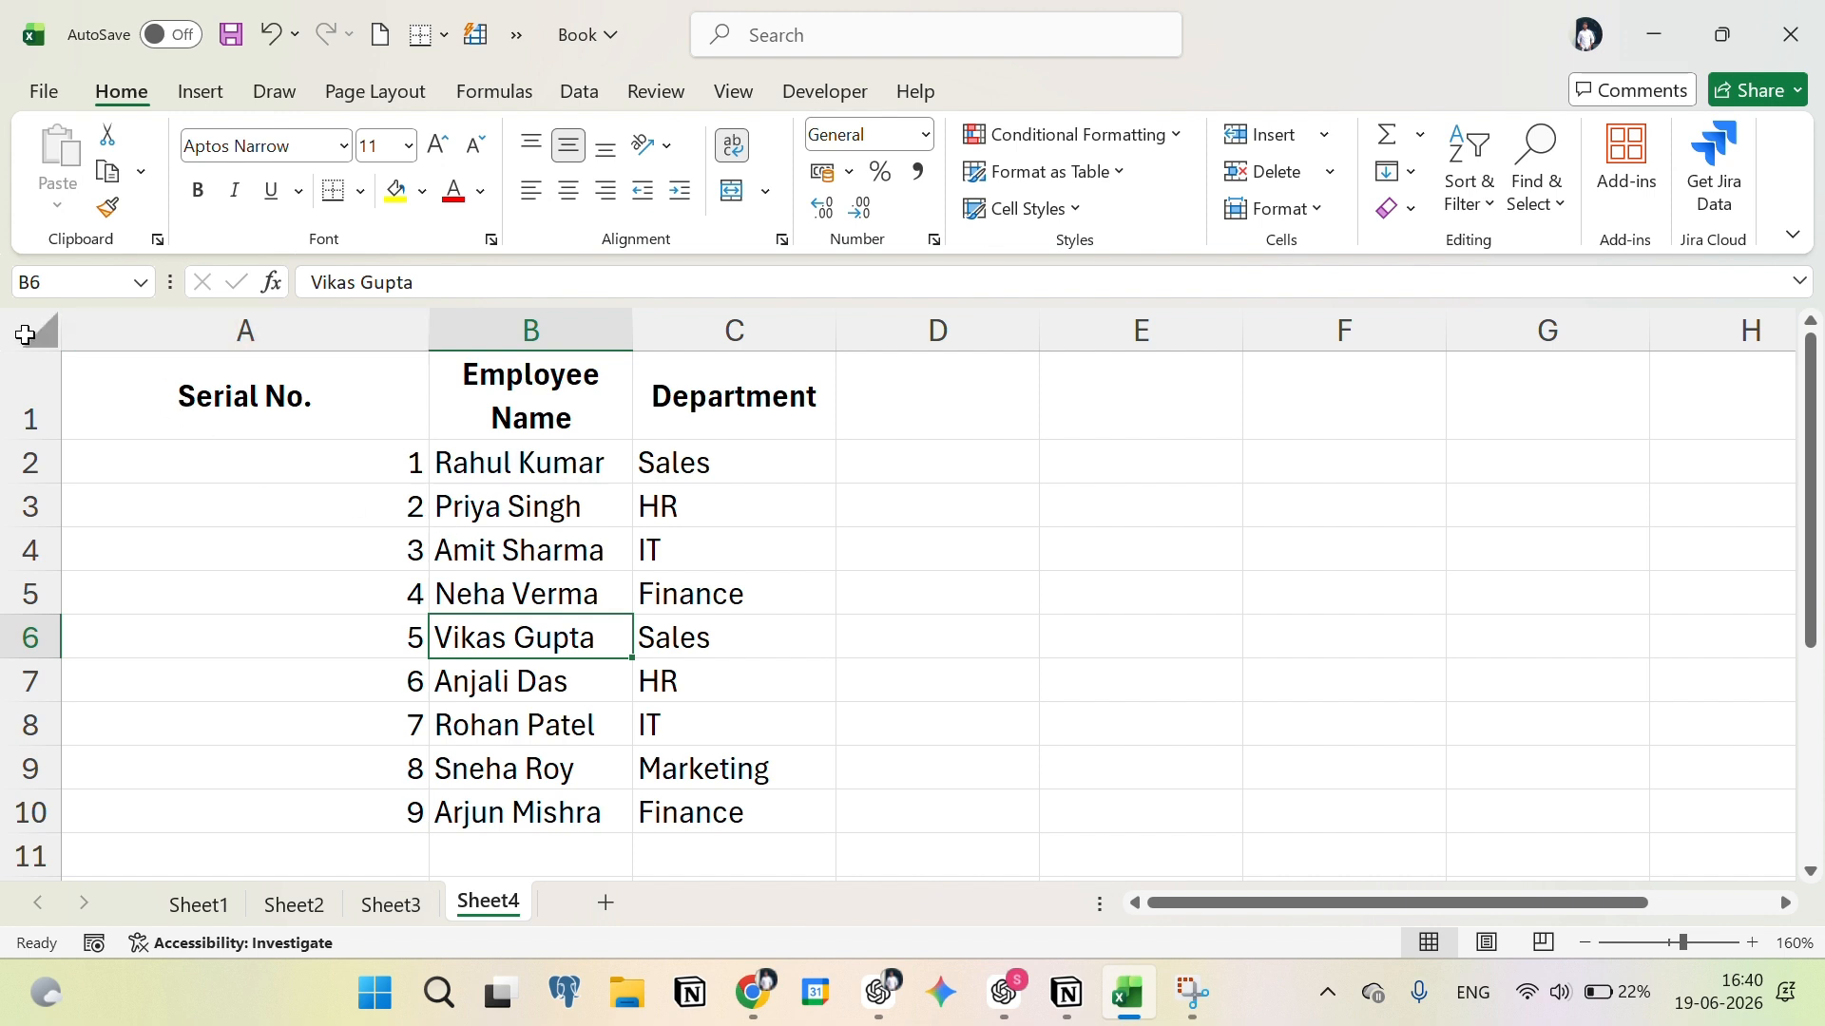
Step: AutoFit the widths of all columns on Sheet4 to their contents
click(36, 333)
double_click(429, 330)
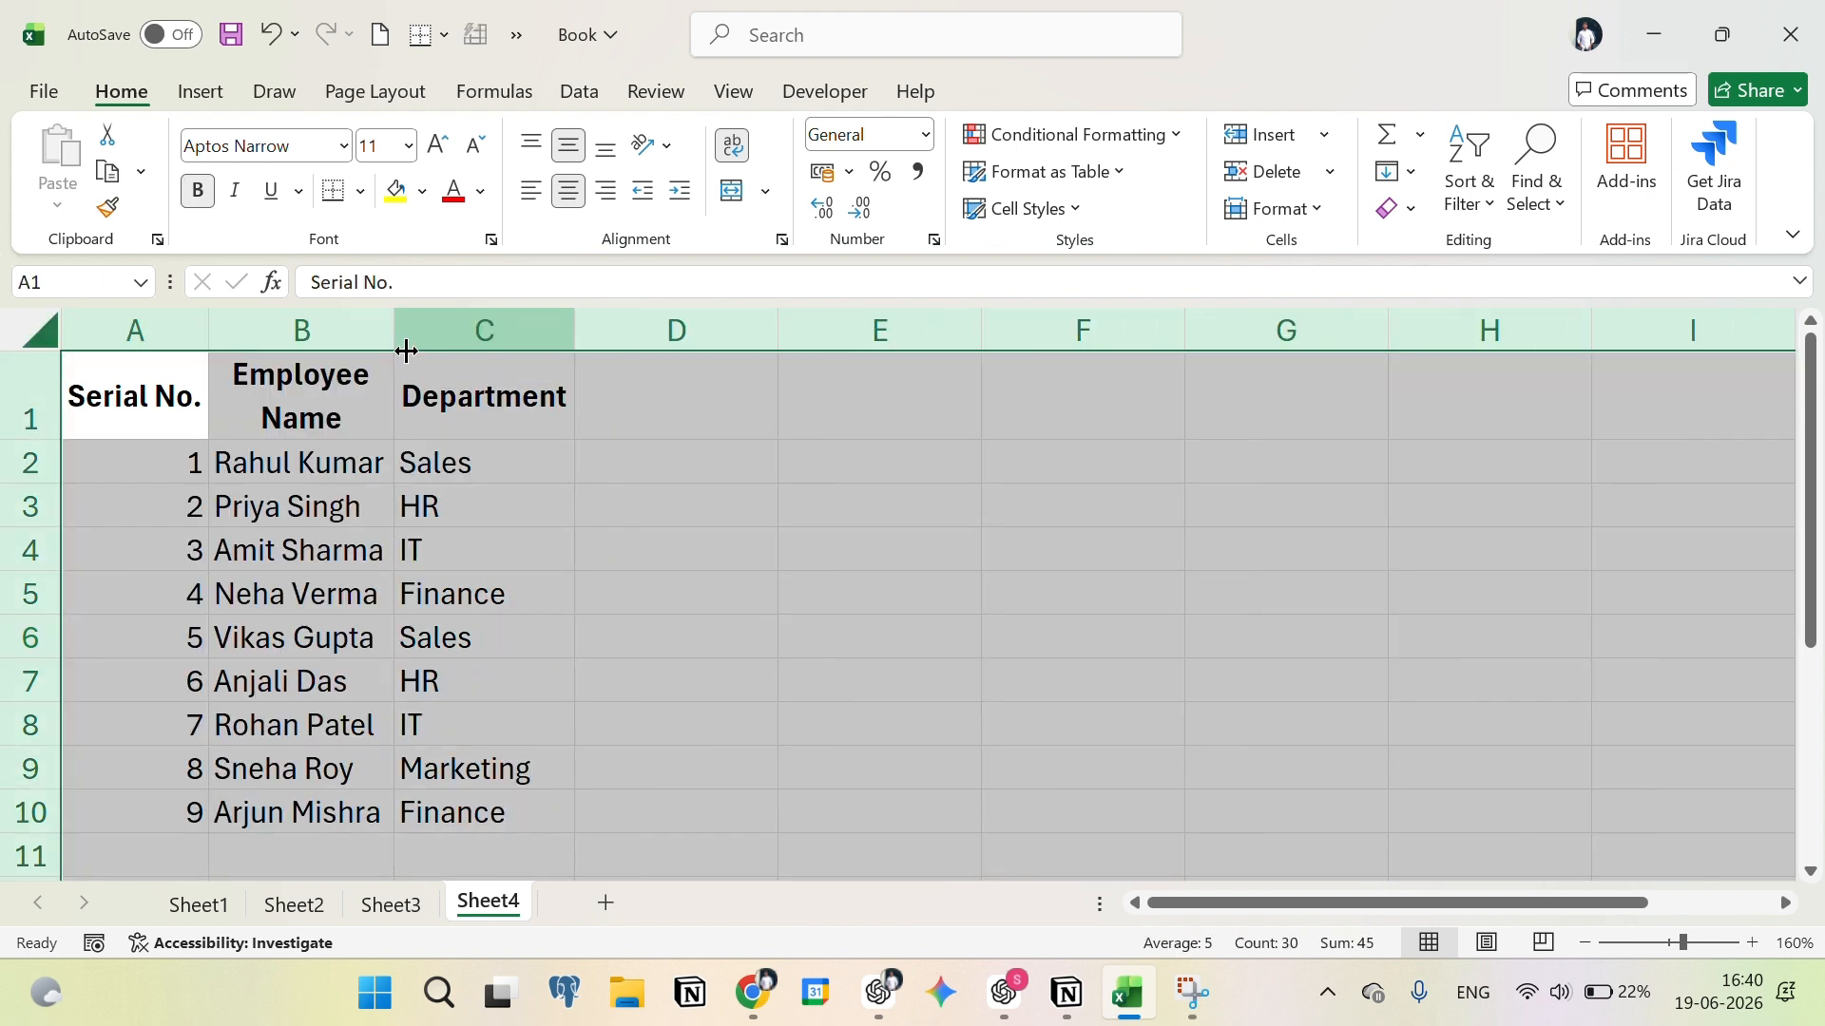
click(509, 506)
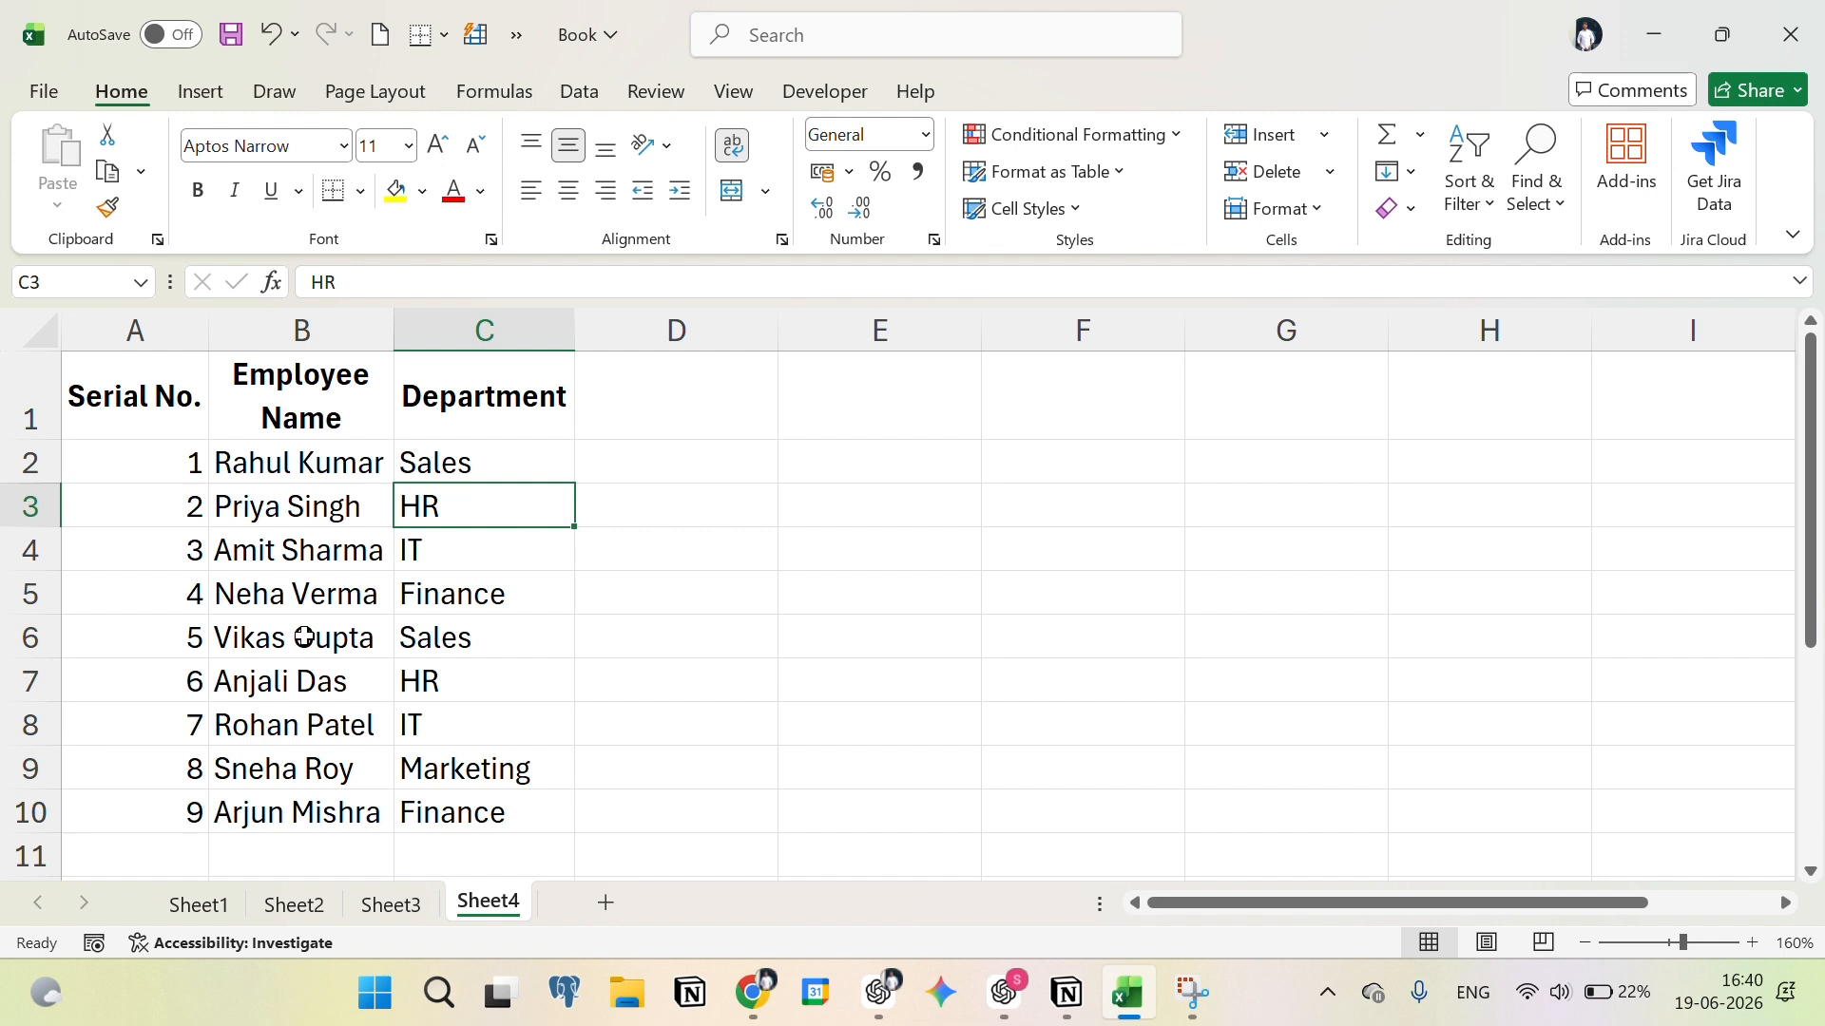
drag(122, 396, 139, 639)
click(218, 456)
drag(180, 418, 538, 397)
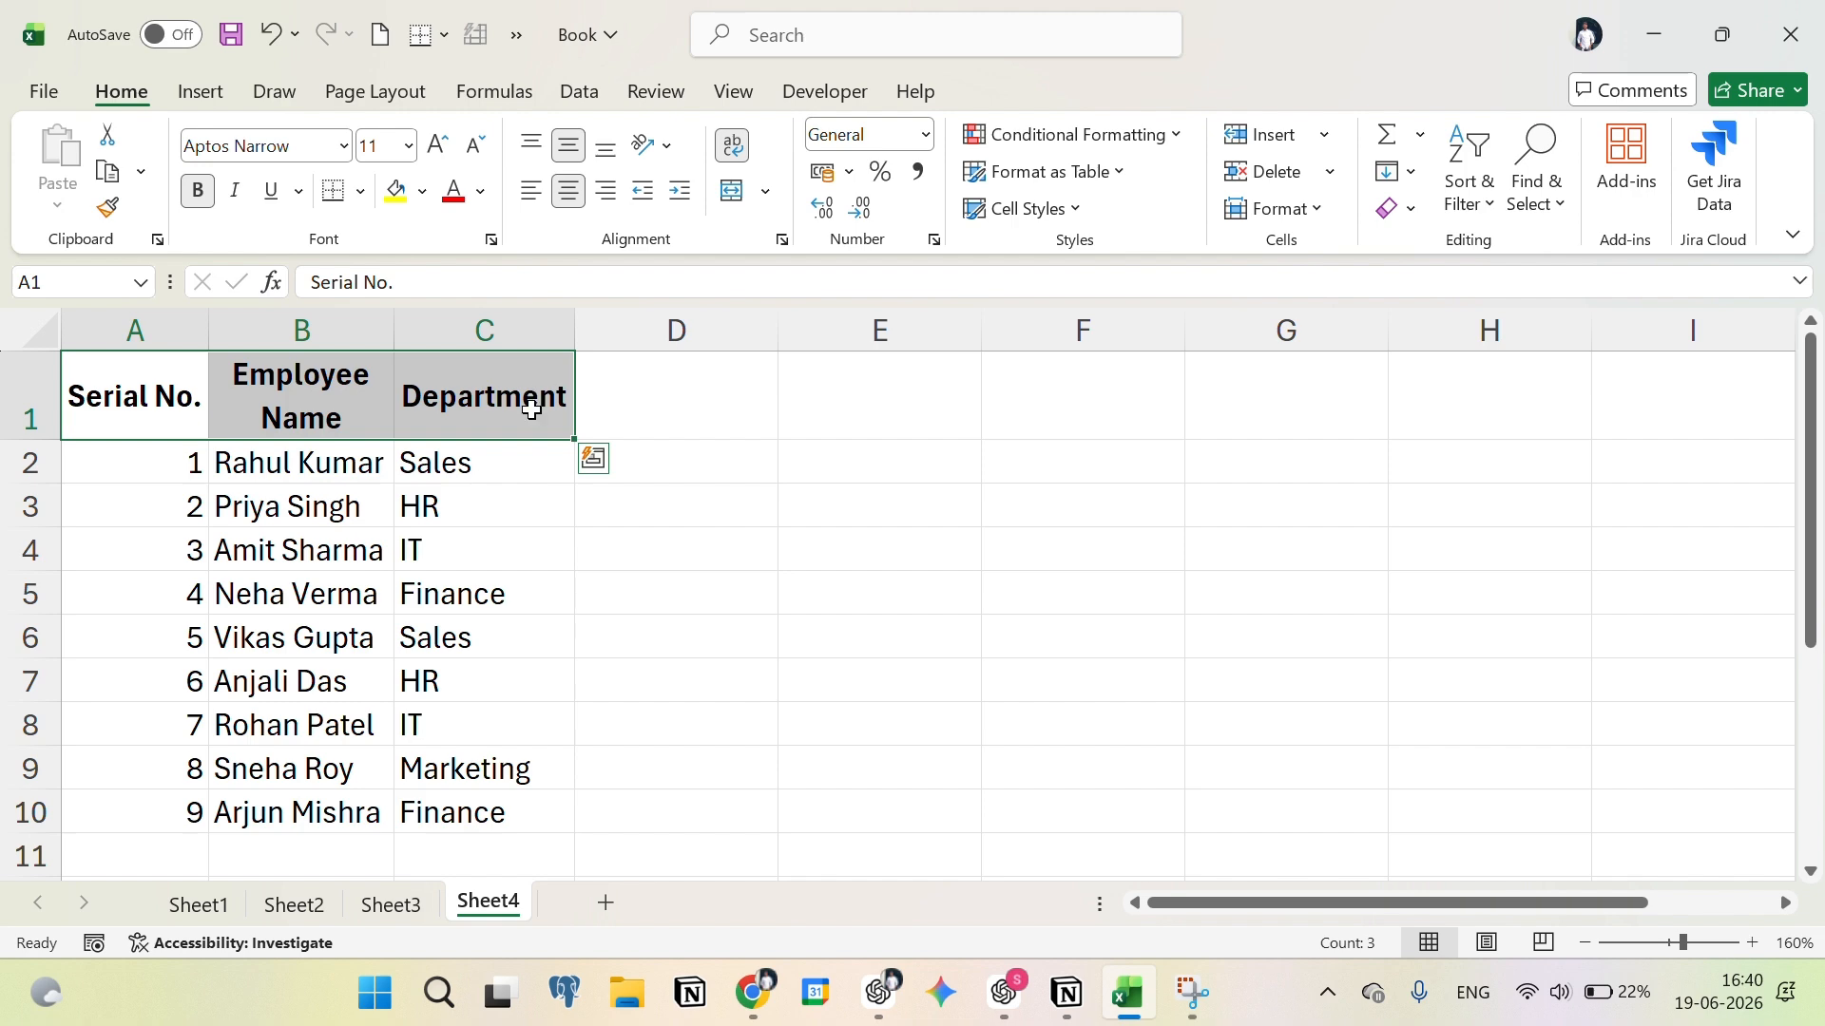
Step: Copy the full employee table A1:C10, headings included, from Sheet3
click(391, 903)
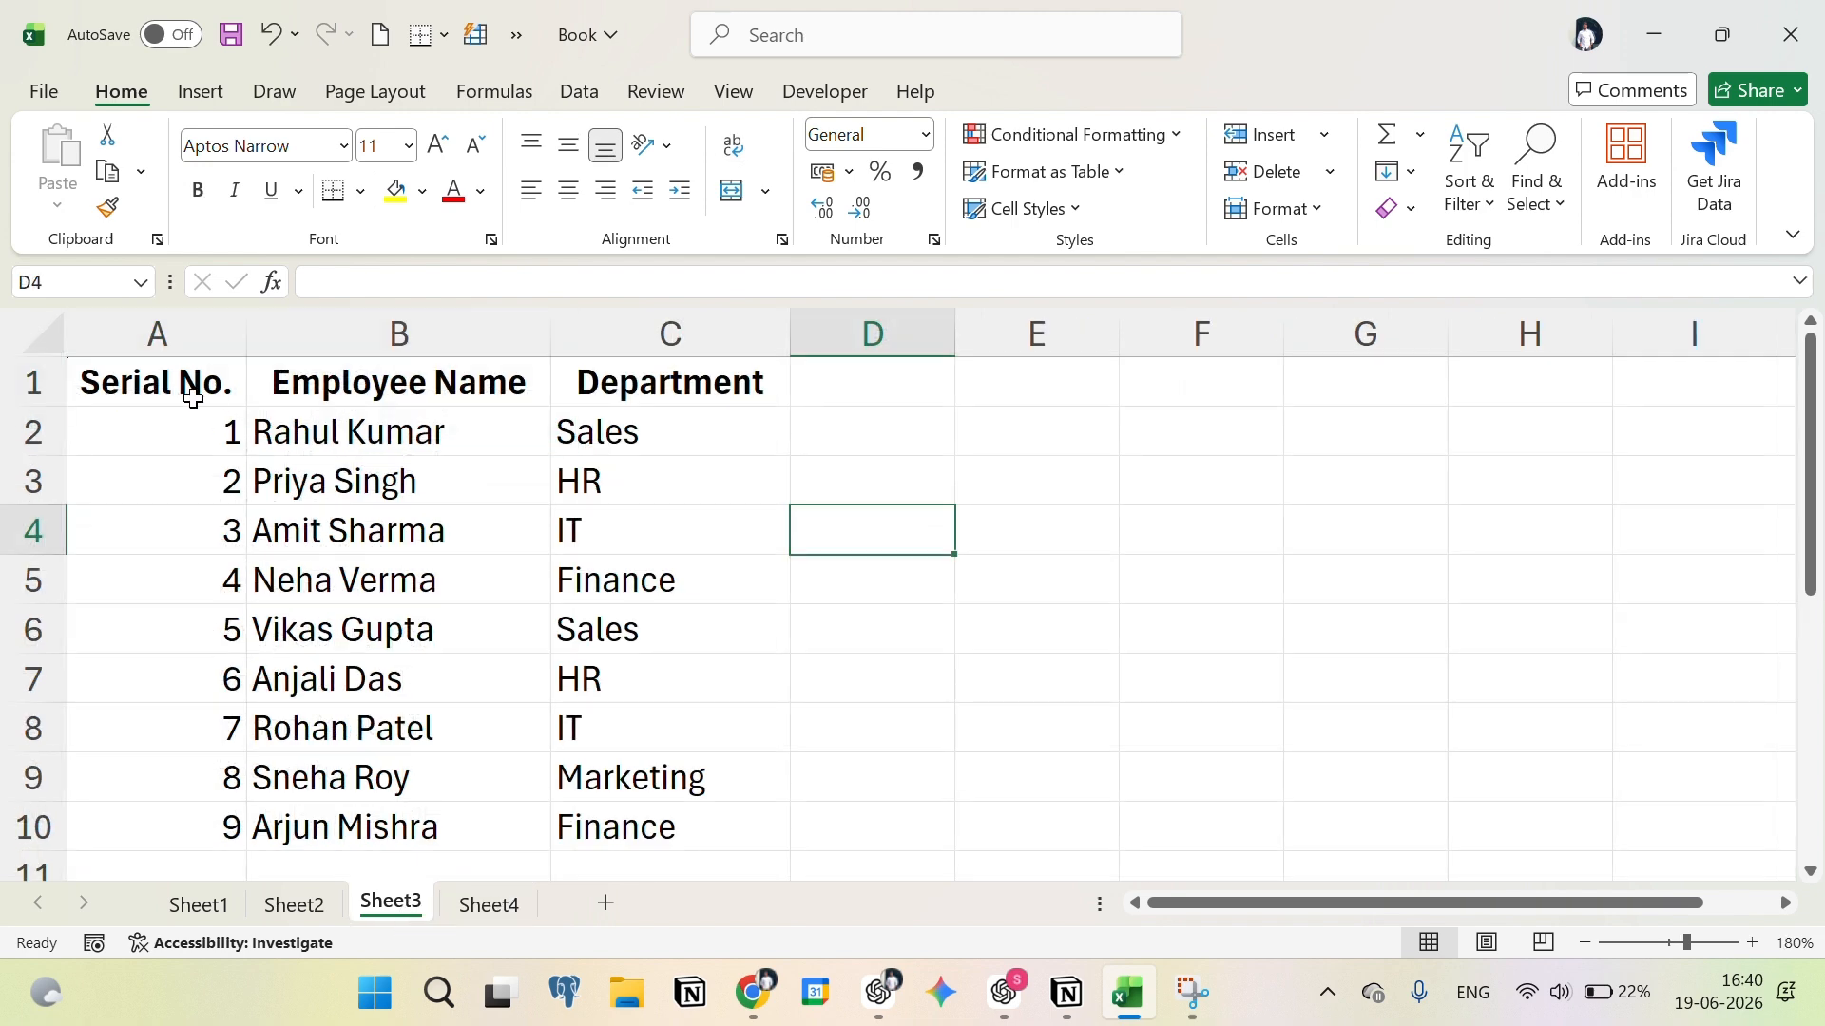
drag(195, 390, 630, 397)
click(529, 387)
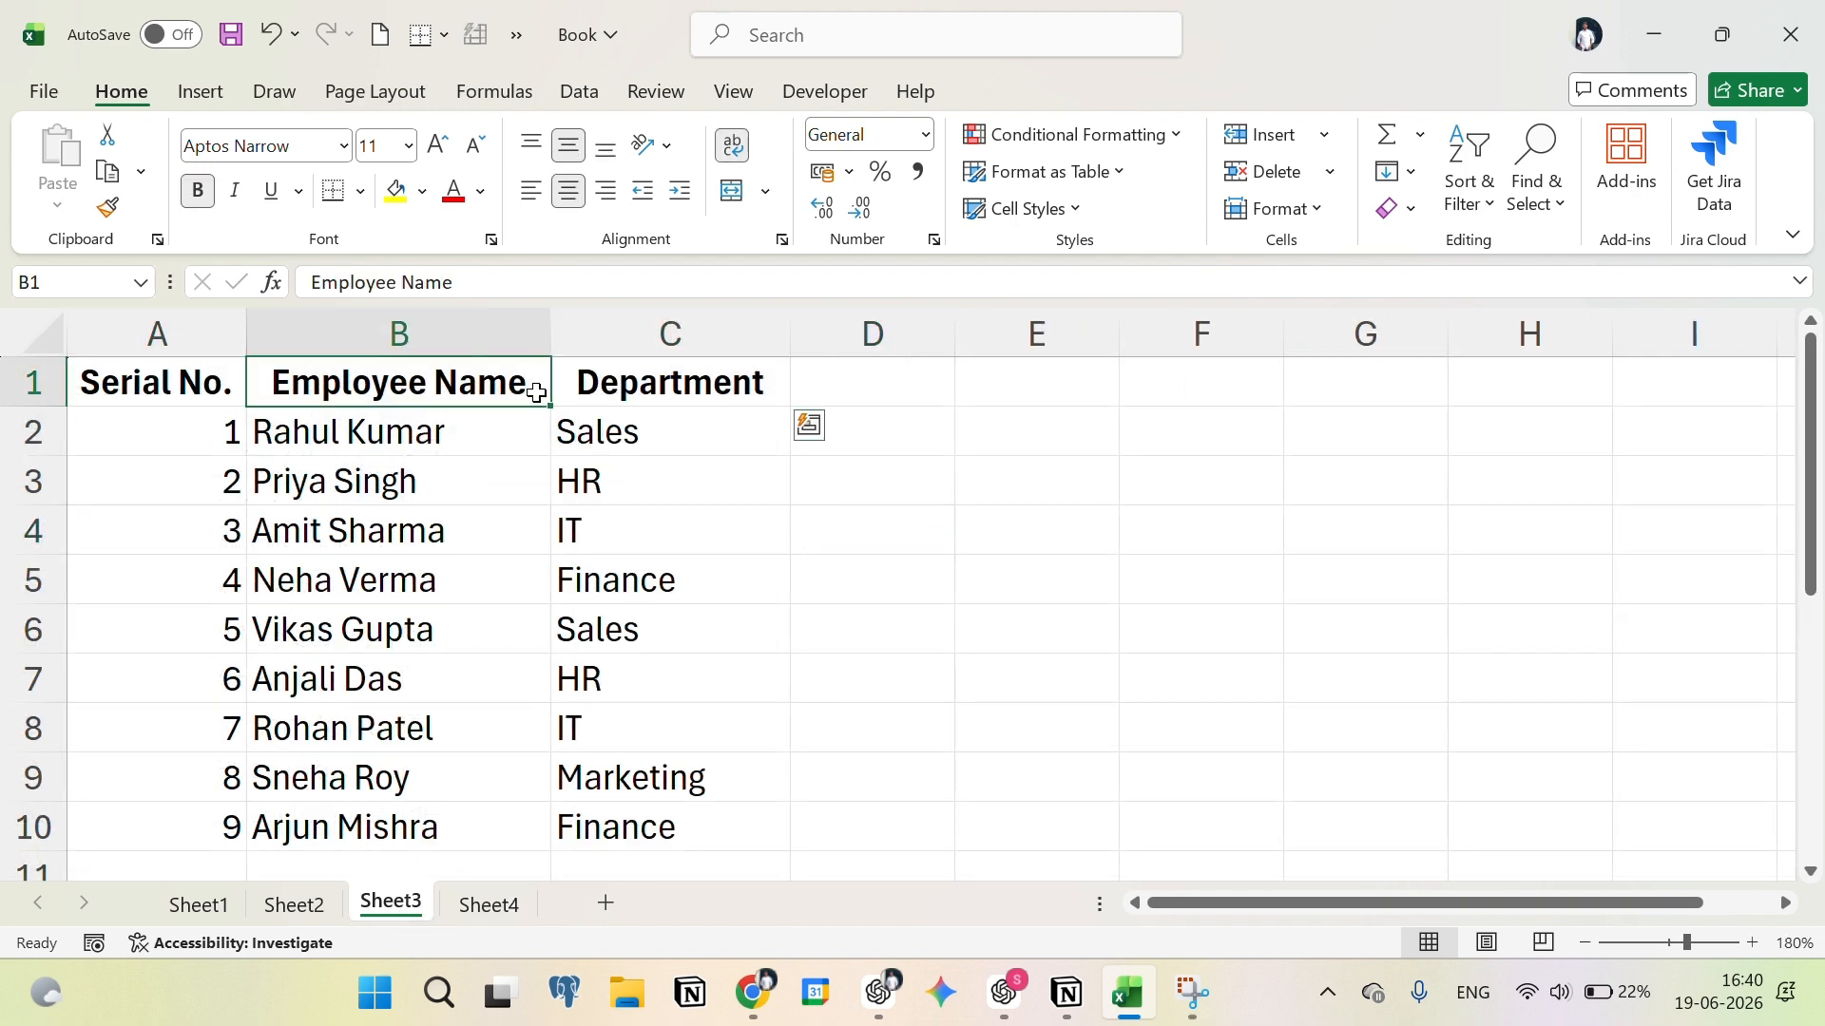
click(656, 381)
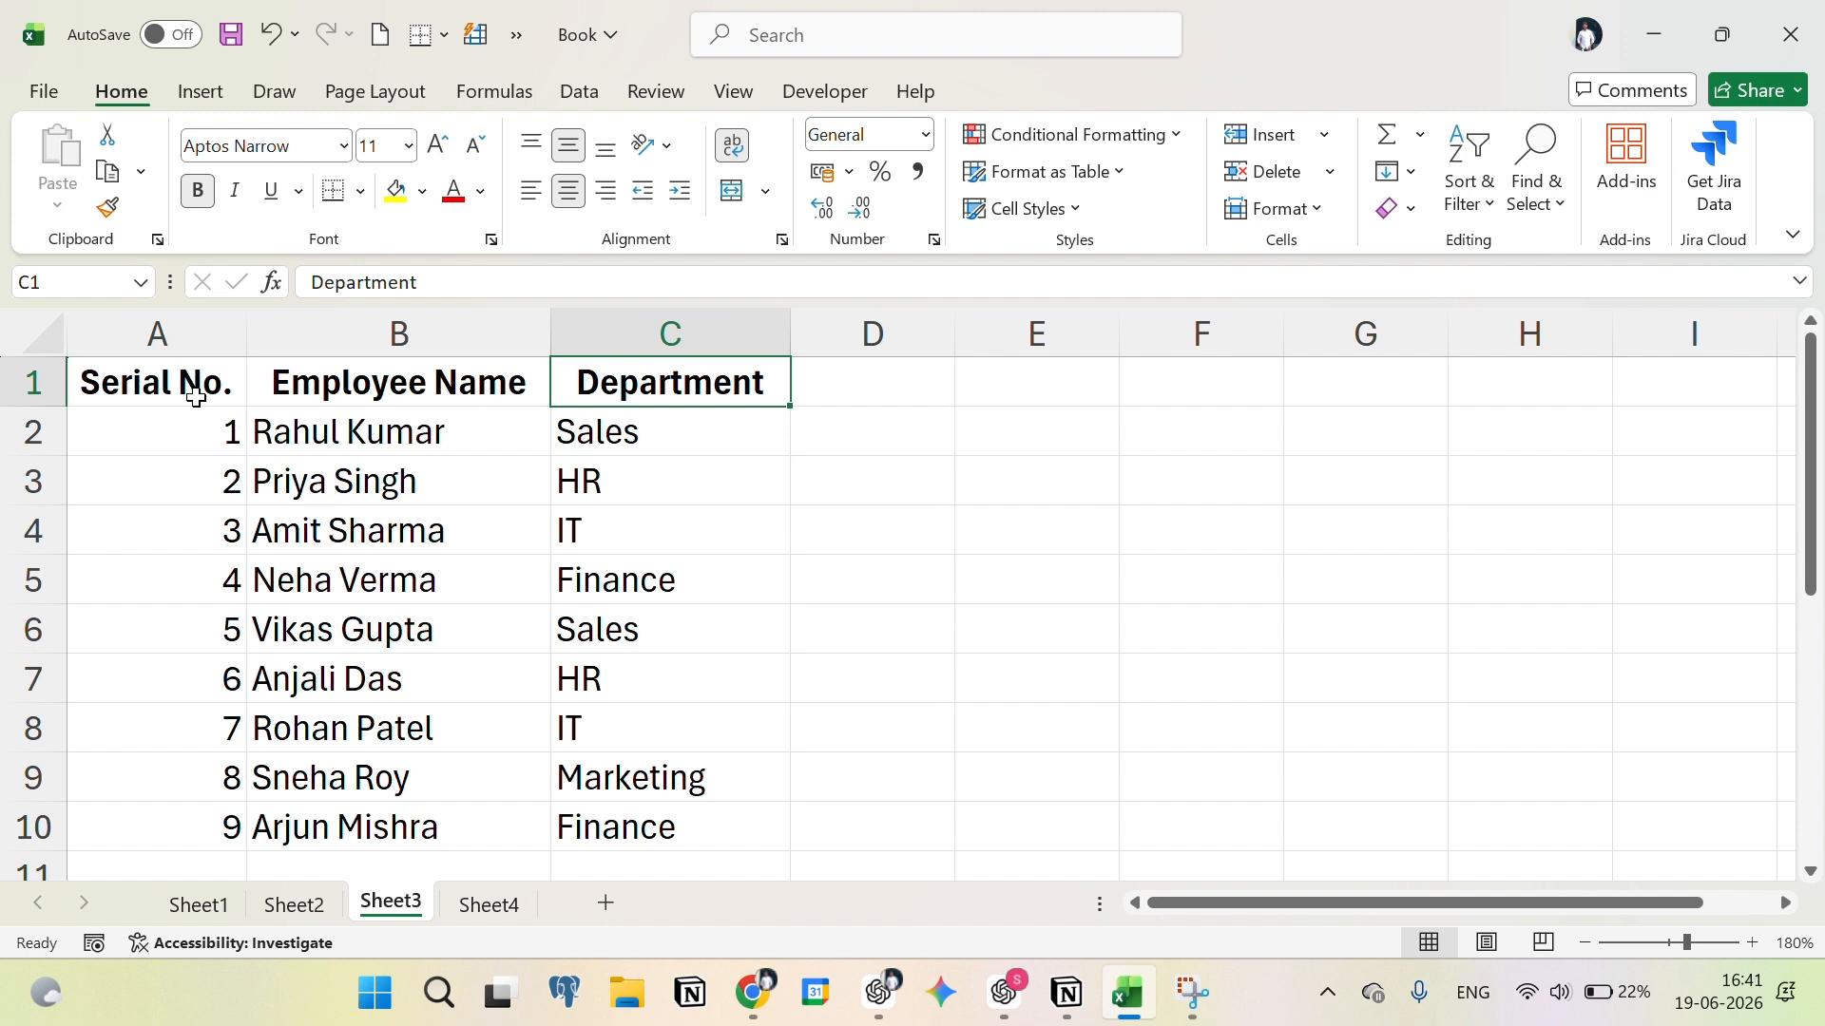
click(193, 389)
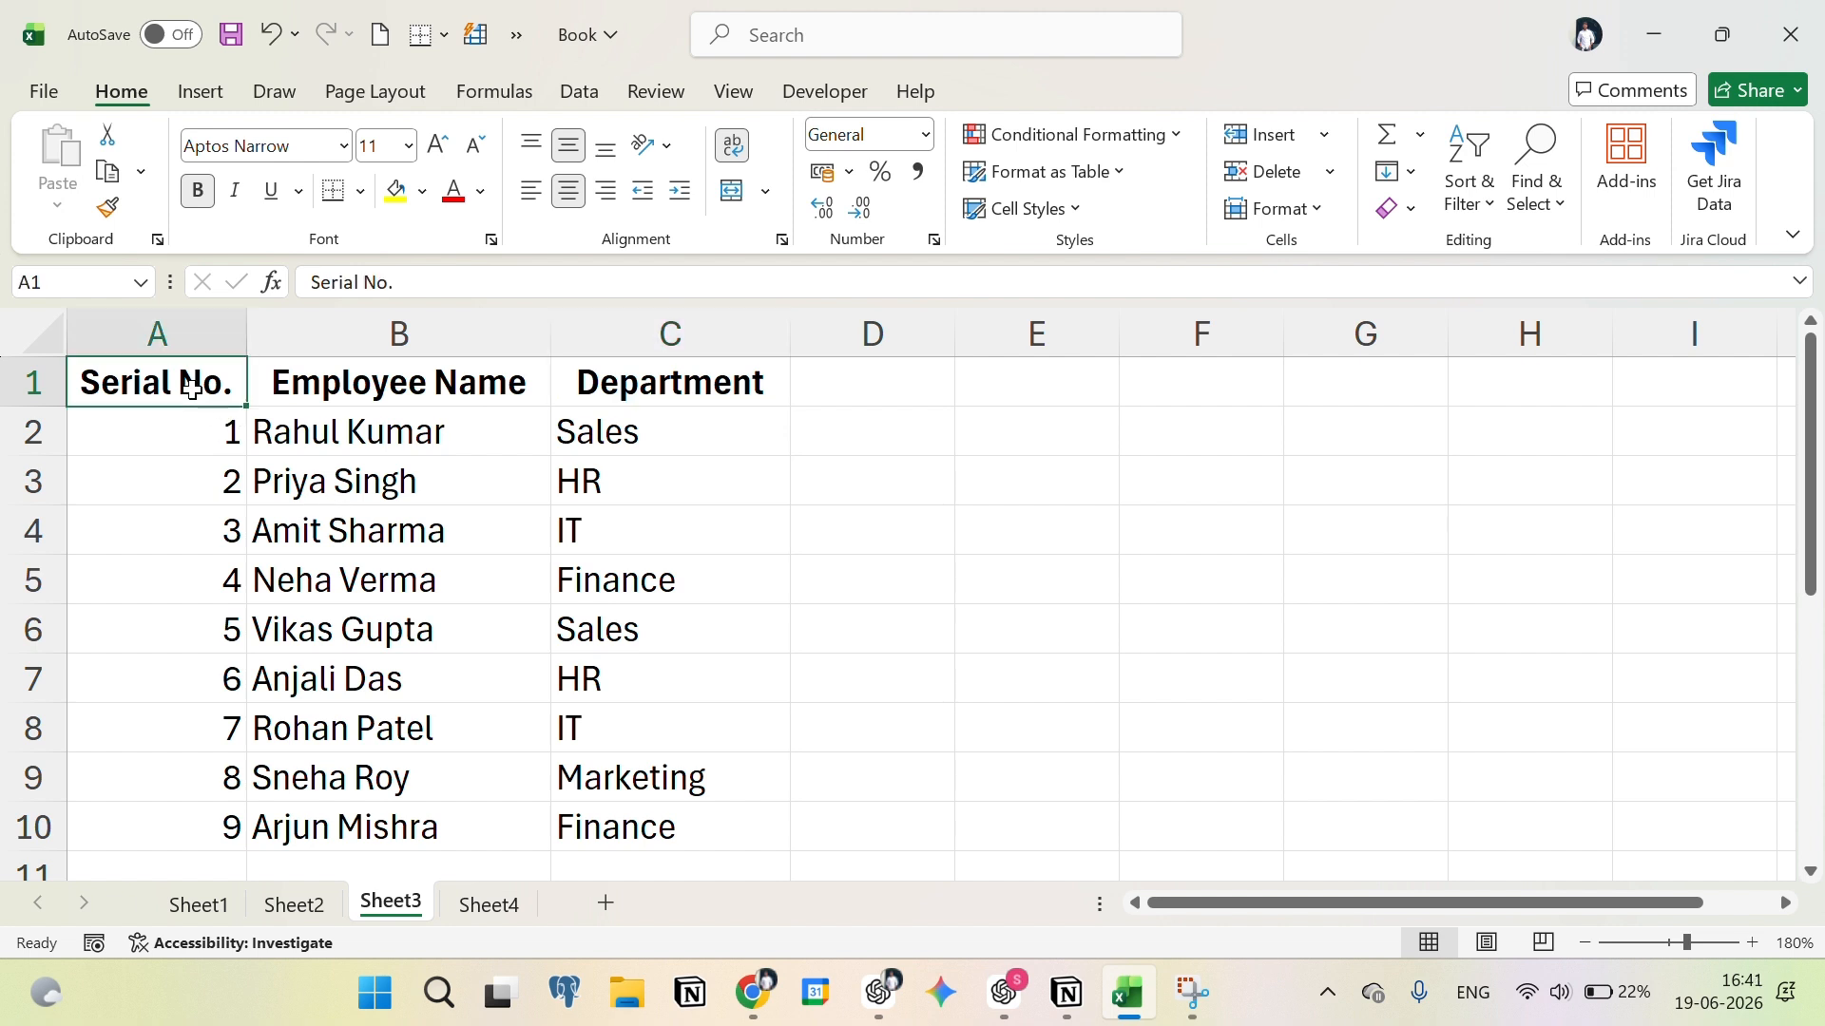
key(ctrl+shift+Right)
key(ctrl+shift+Down)
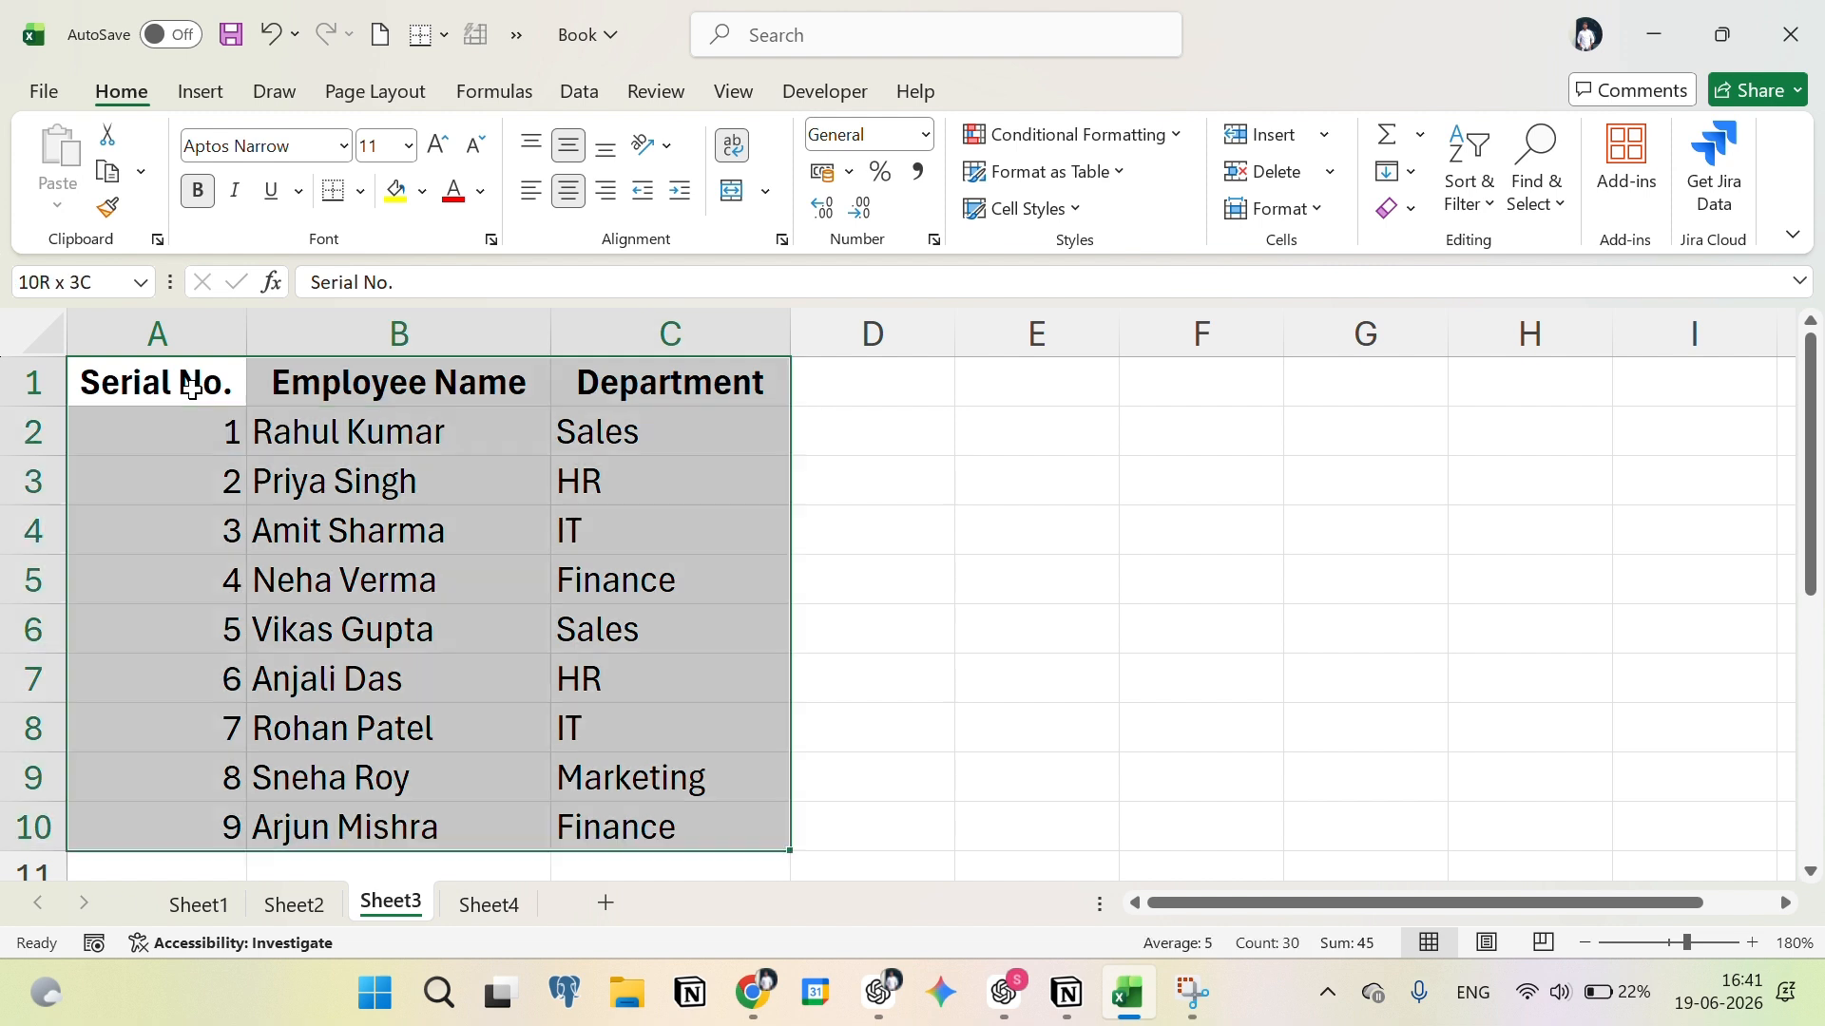
key(ctrl+c)
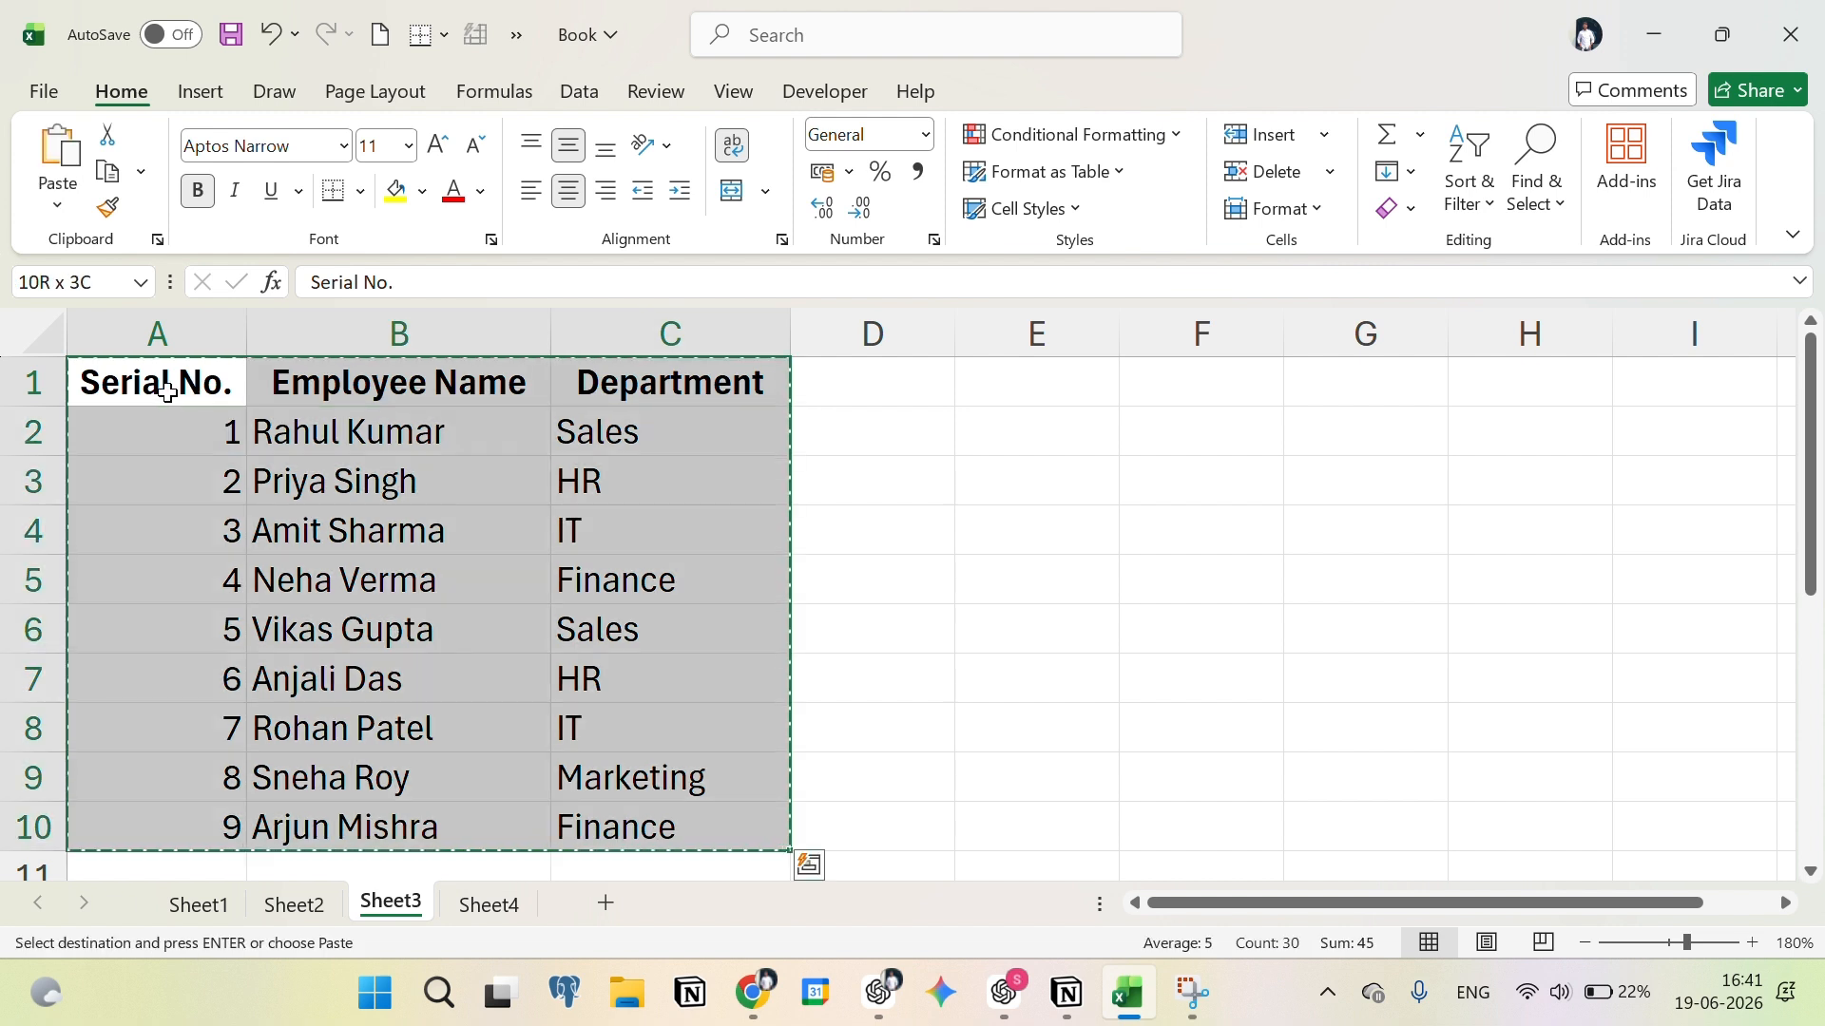
Step: Paste the copied employee table as horizontal rows starting at A11, using Paste Special with Transpose
scroll(166, 390, down, 2)
click(184, 589)
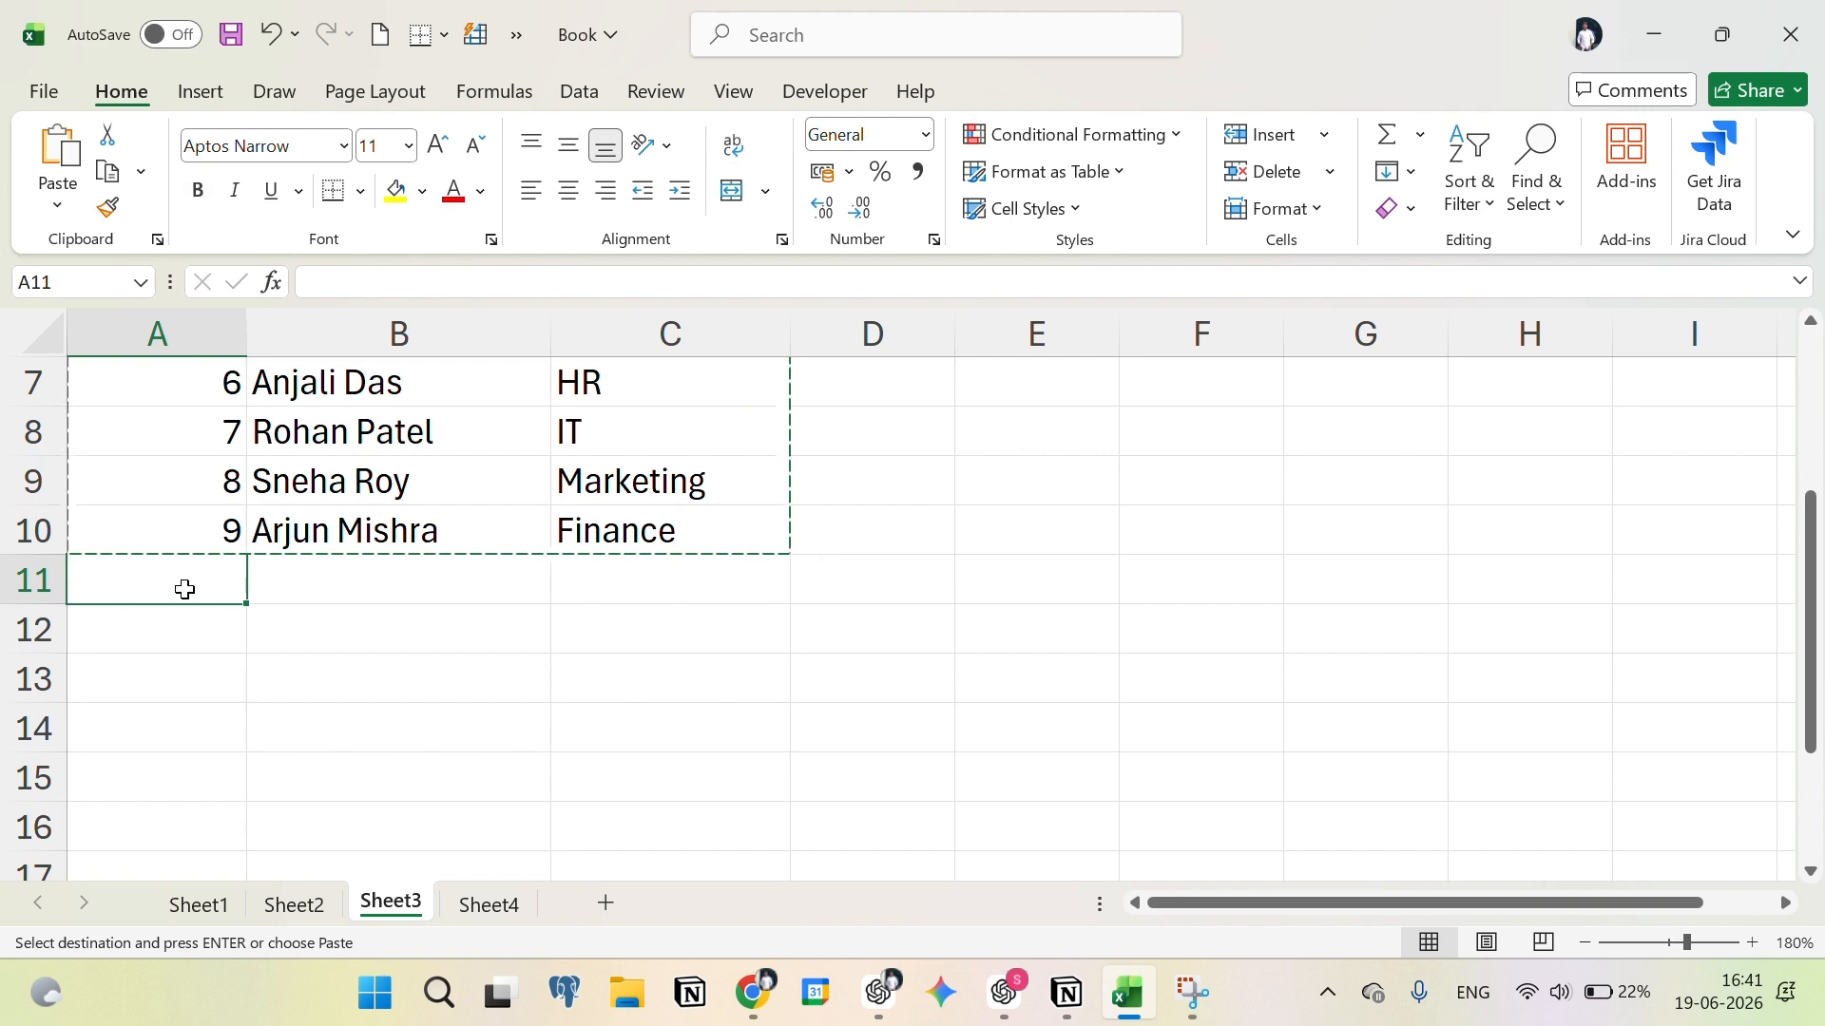
right_click(184, 589)
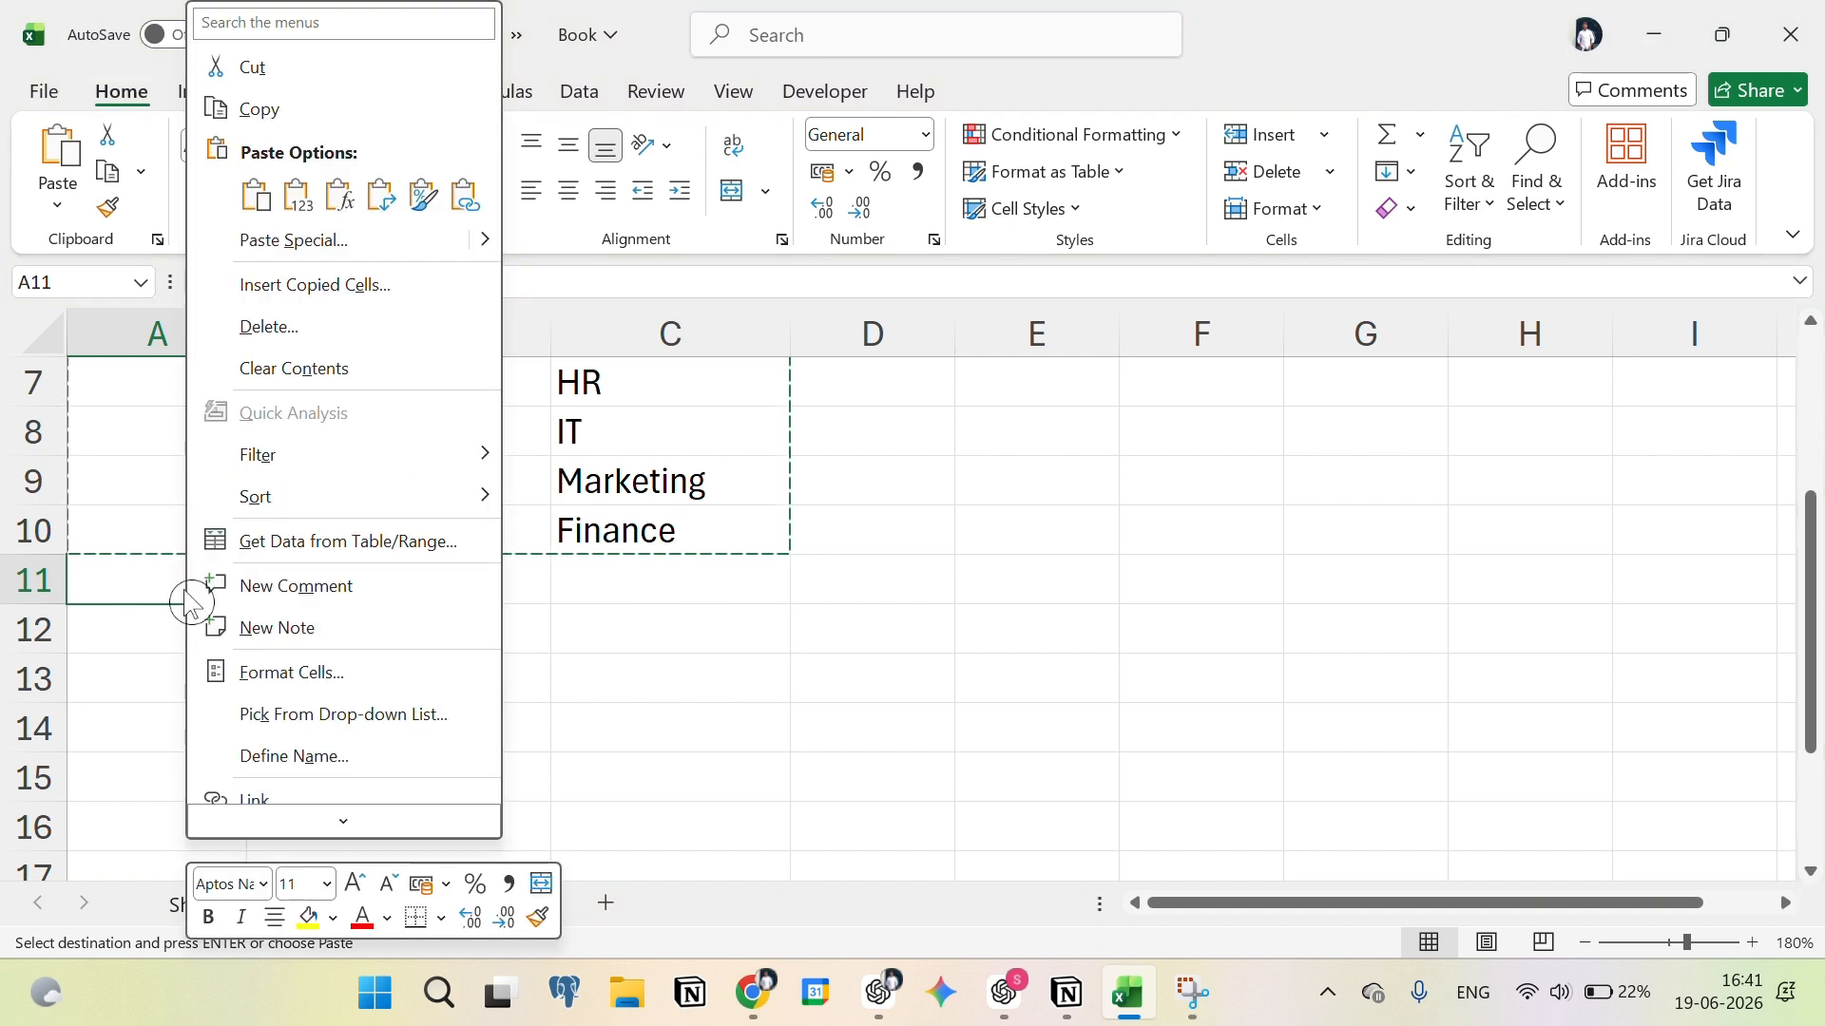
click(379, 255)
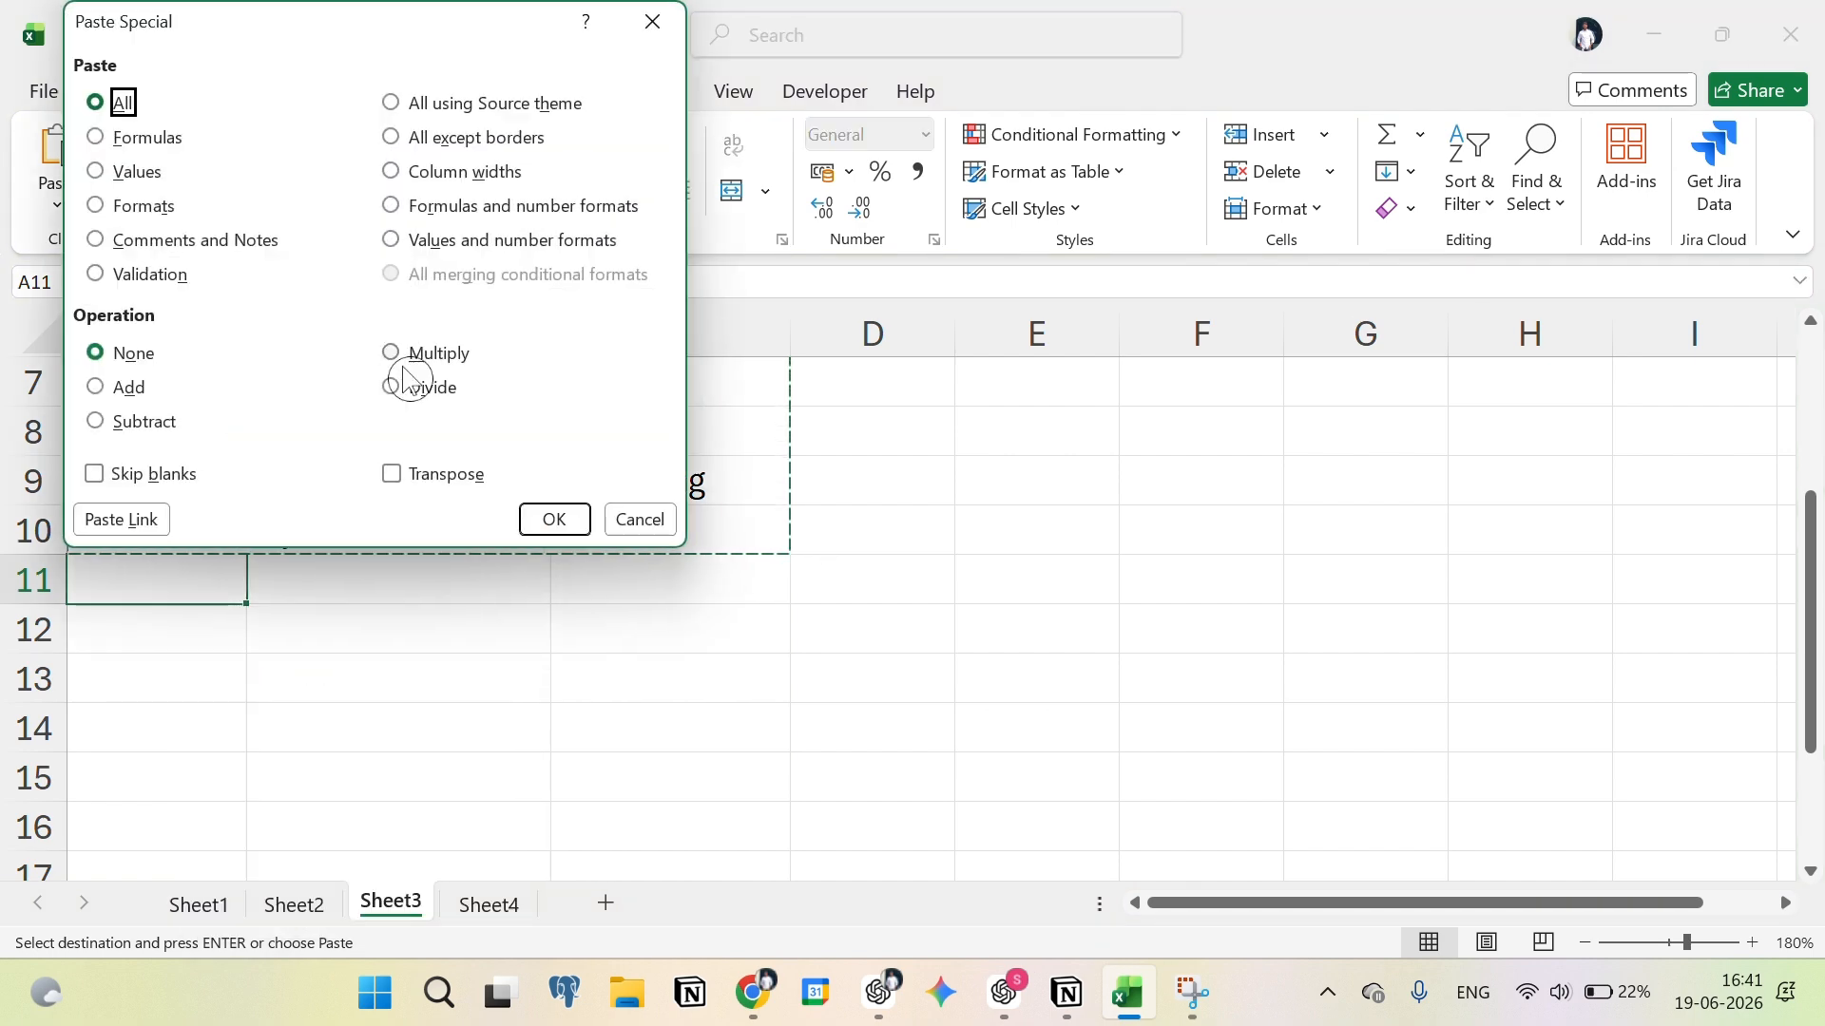
click(430, 455)
click(530, 496)
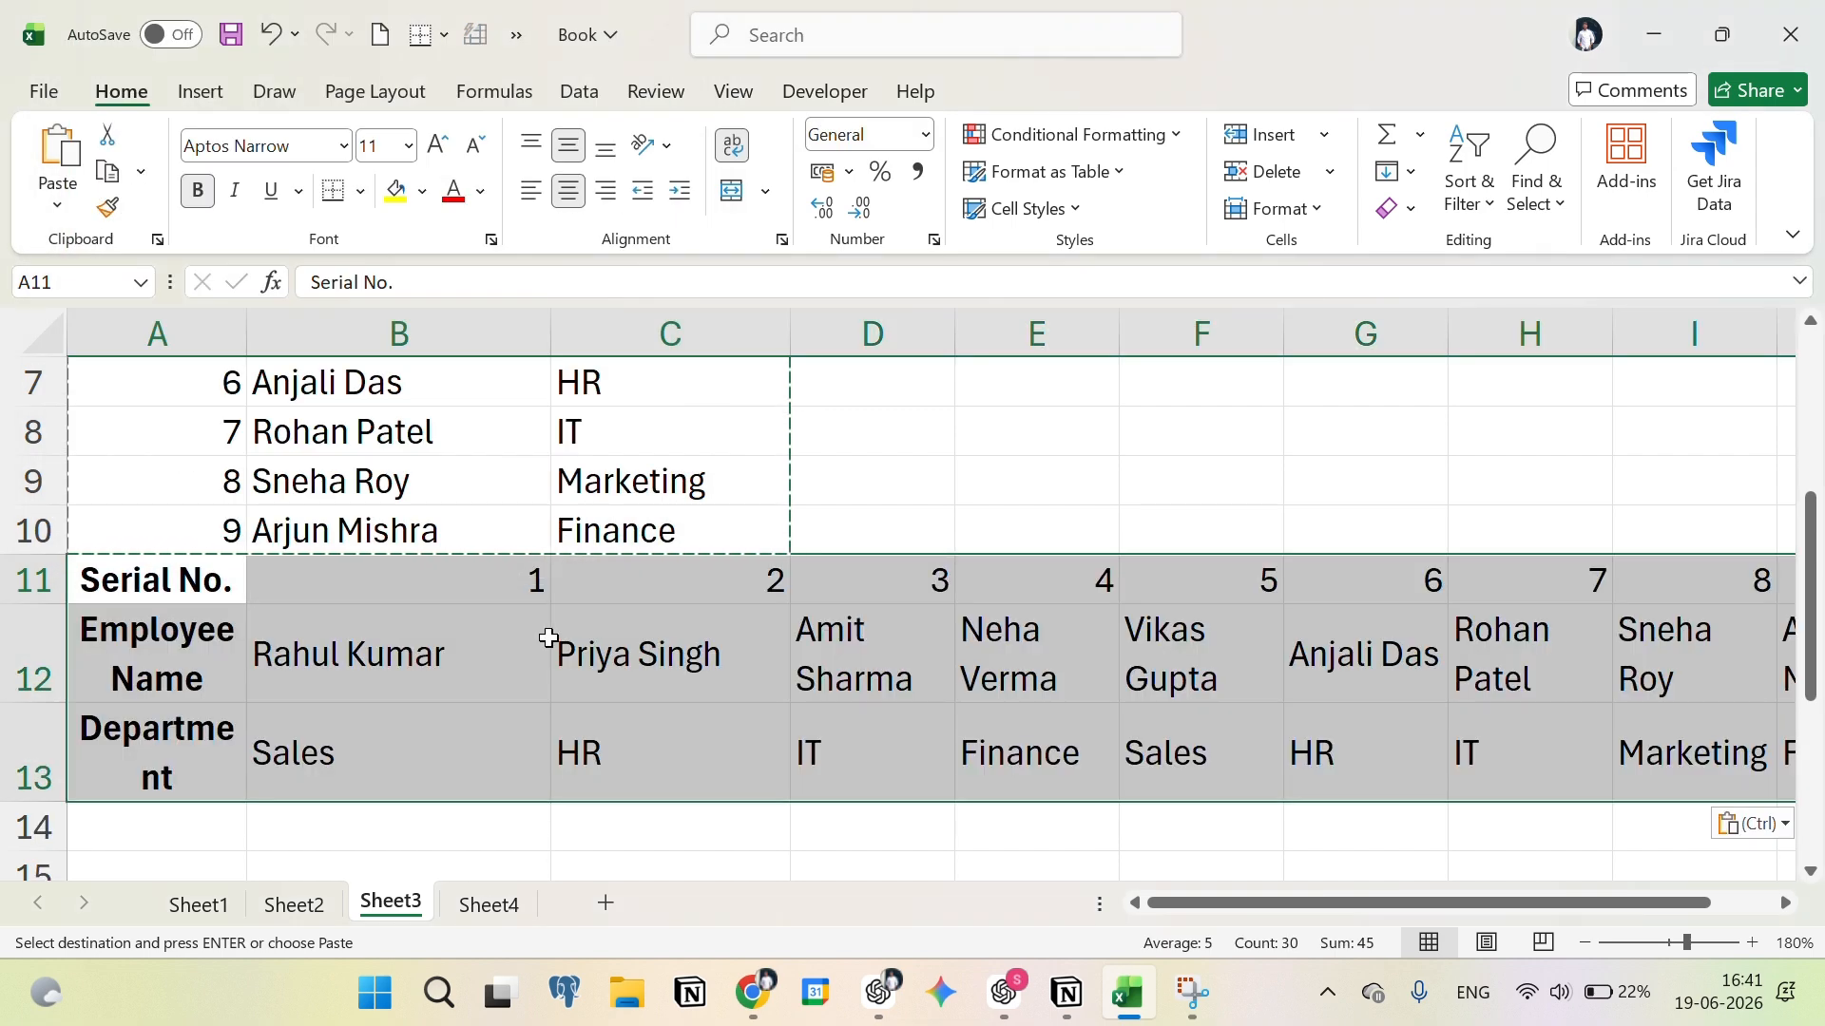
Step: Clear the original vertical table in A1:C10 and delete rows 1 to 10
scroll(549, 652, up, 2)
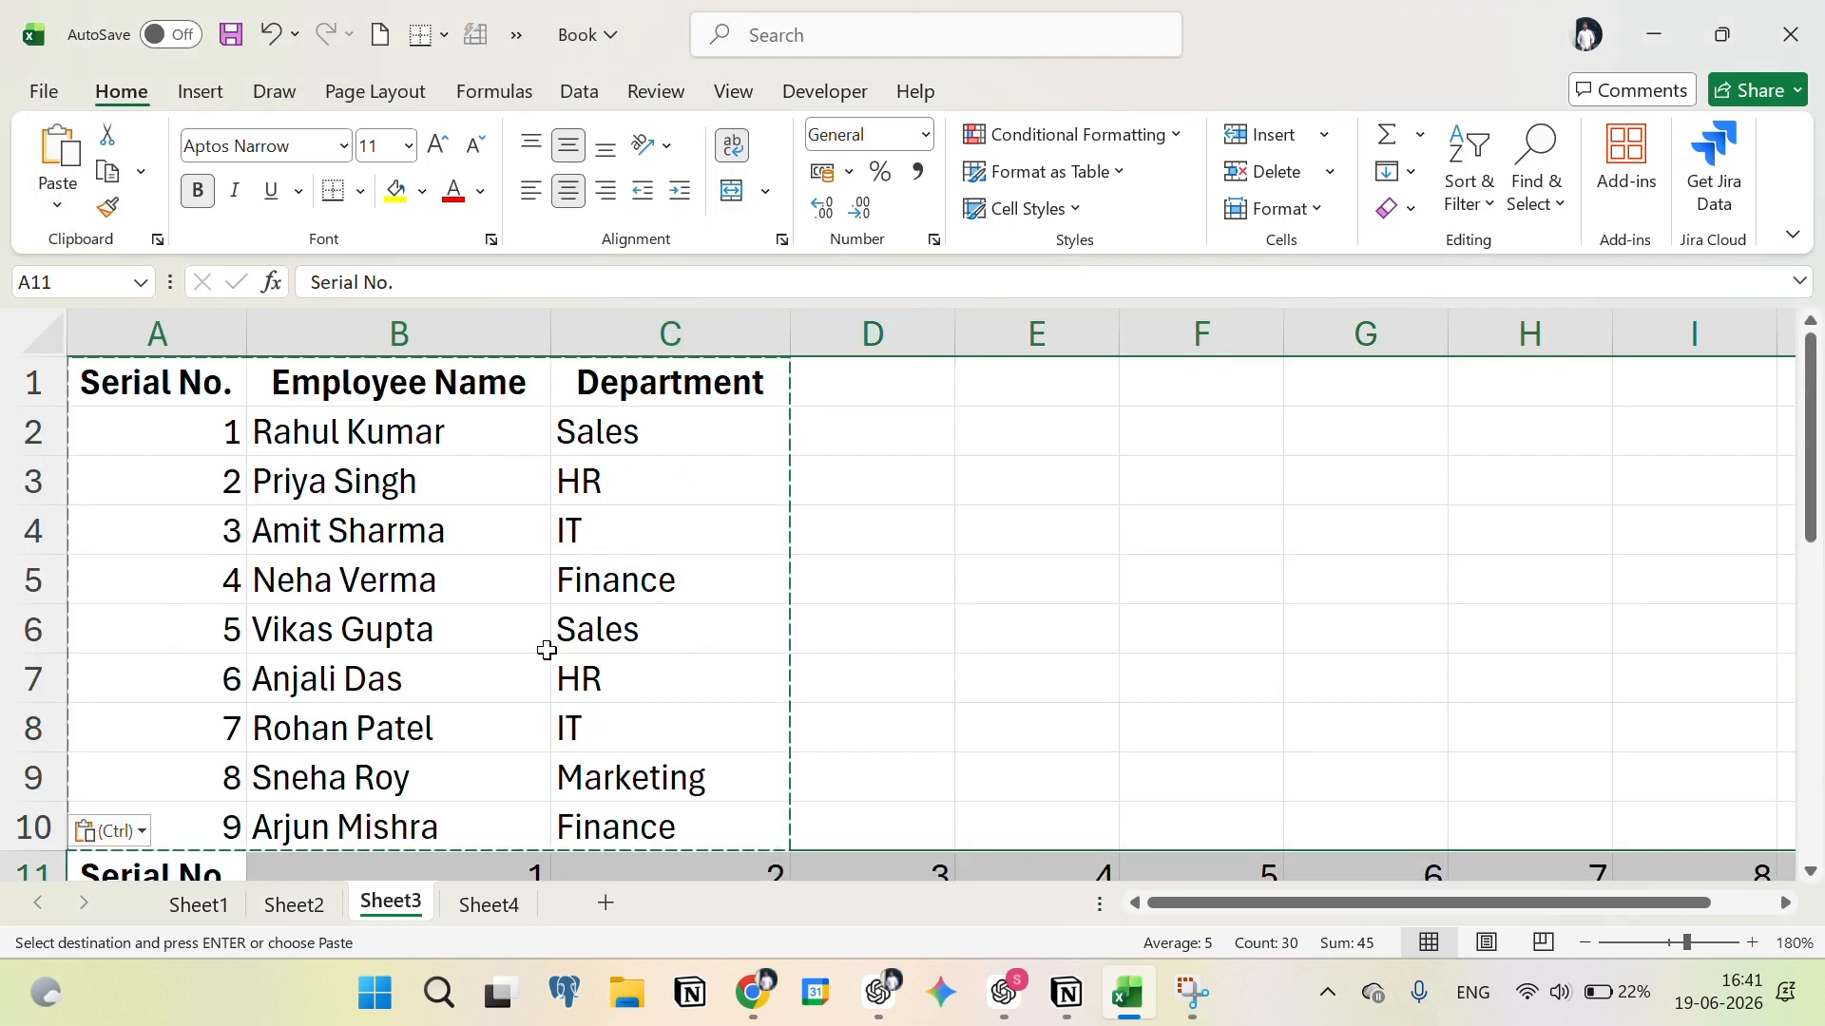
click(176, 382)
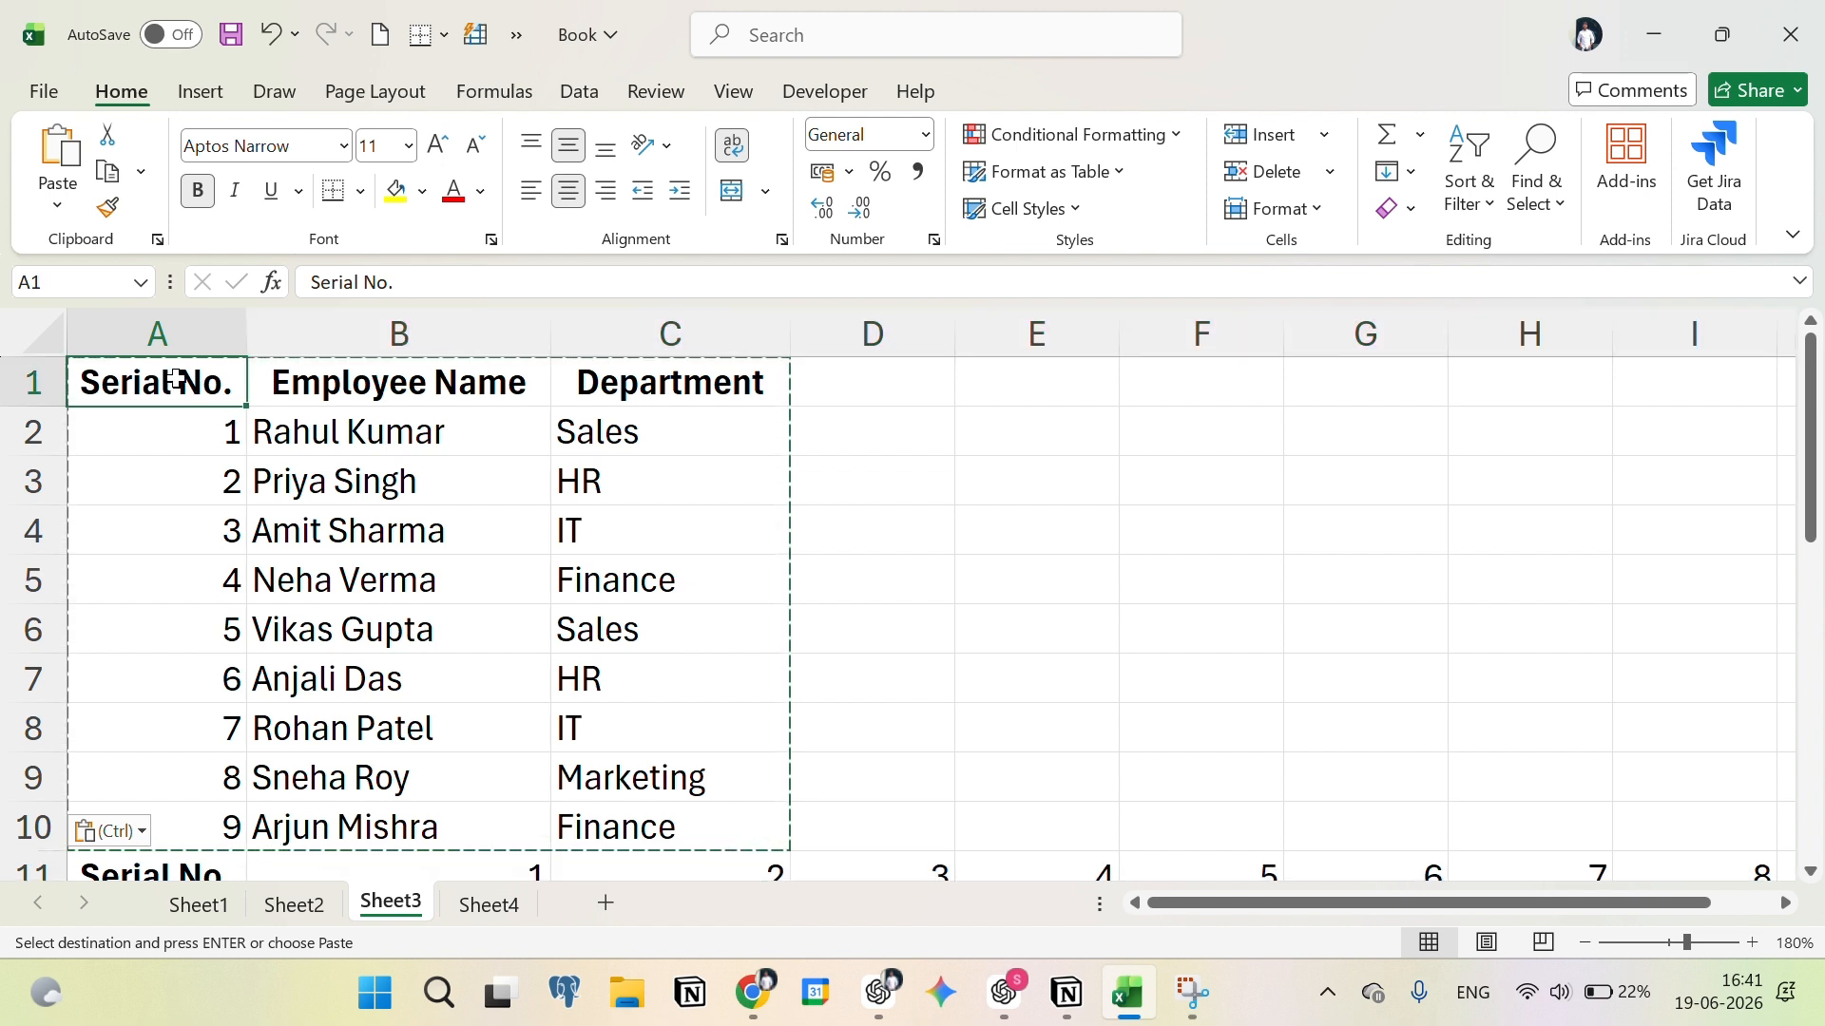
drag(177, 382, 716, 802)
key(Delete)
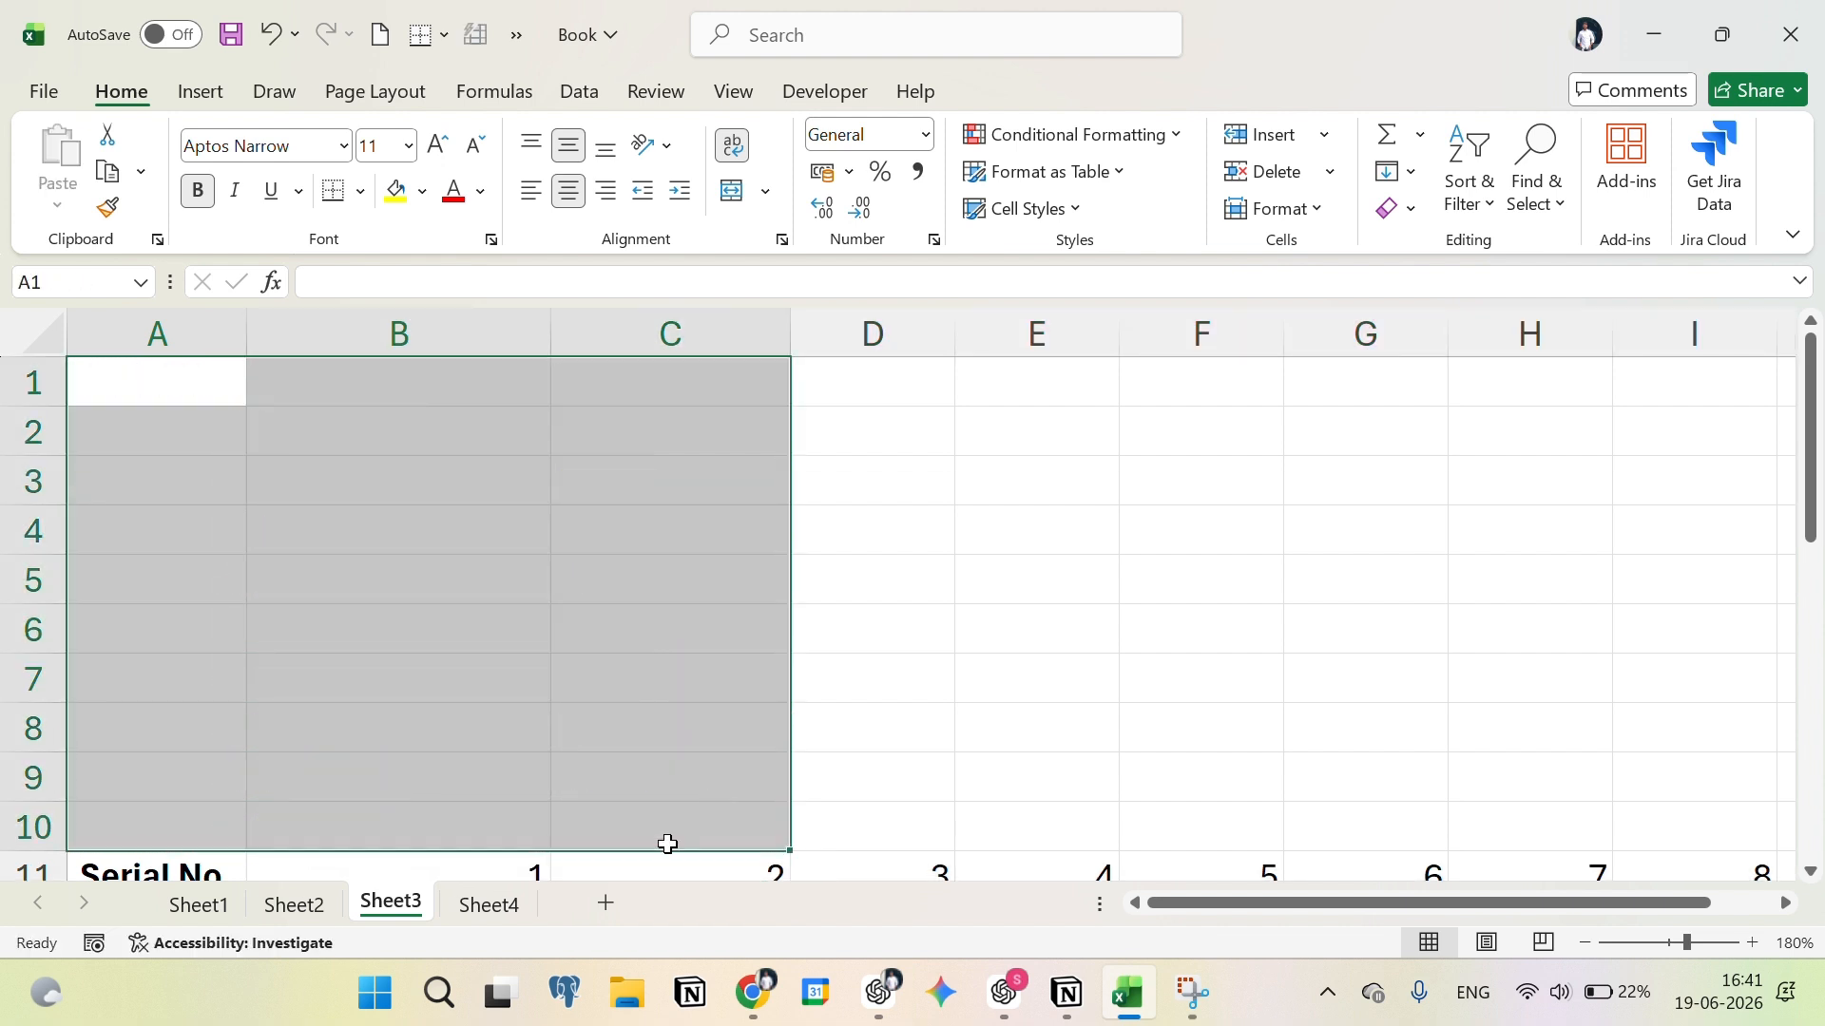
drag(41, 380, 36, 808)
right_click(38, 678)
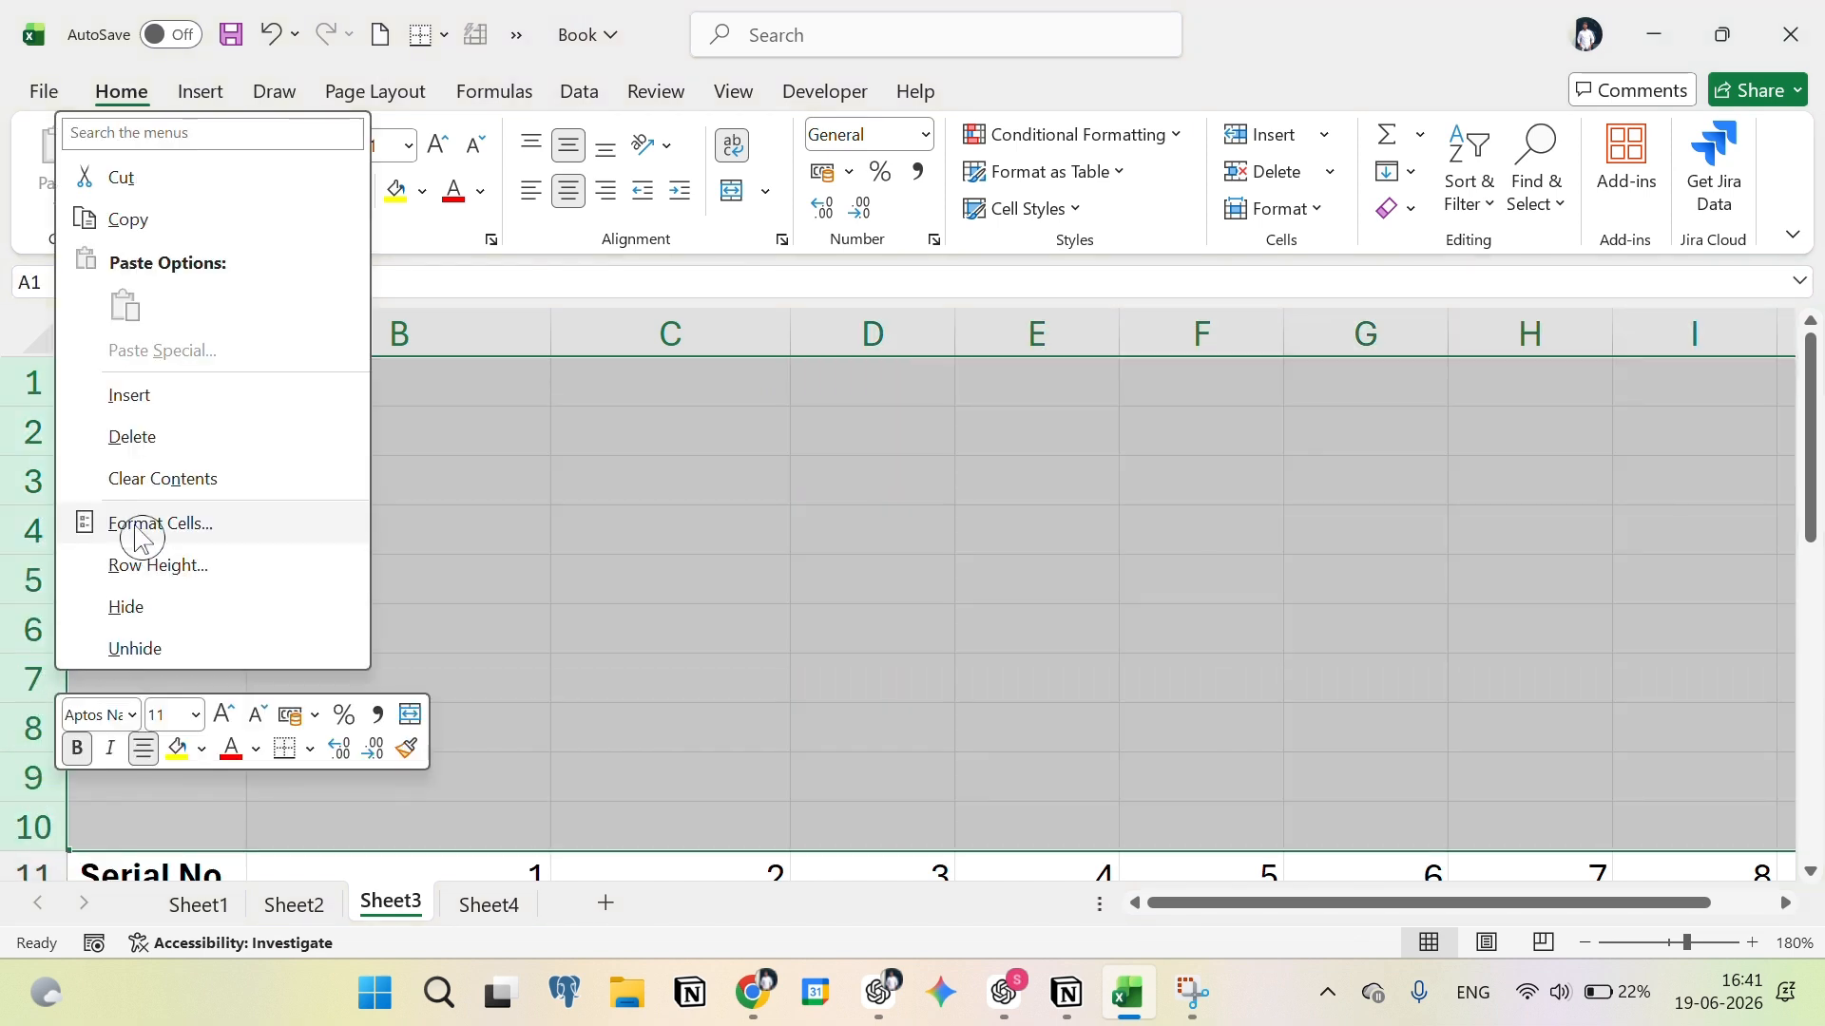
click(180, 436)
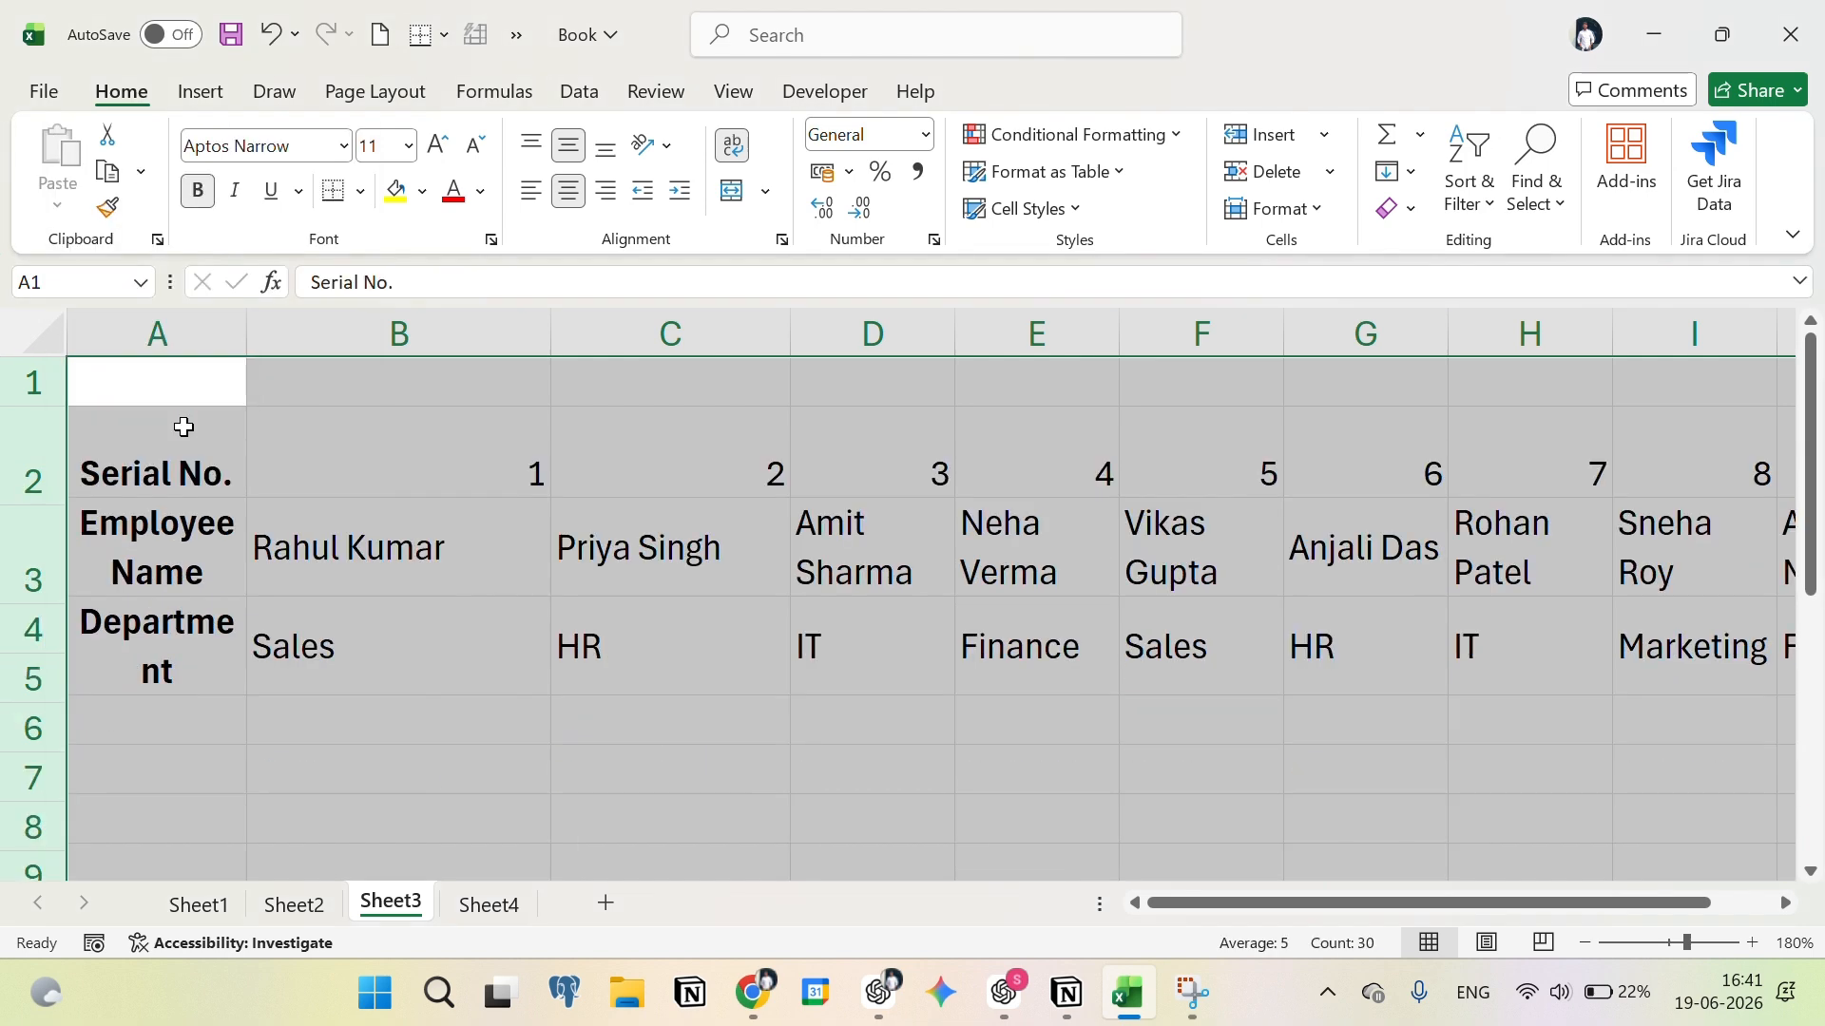
click(394, 496)
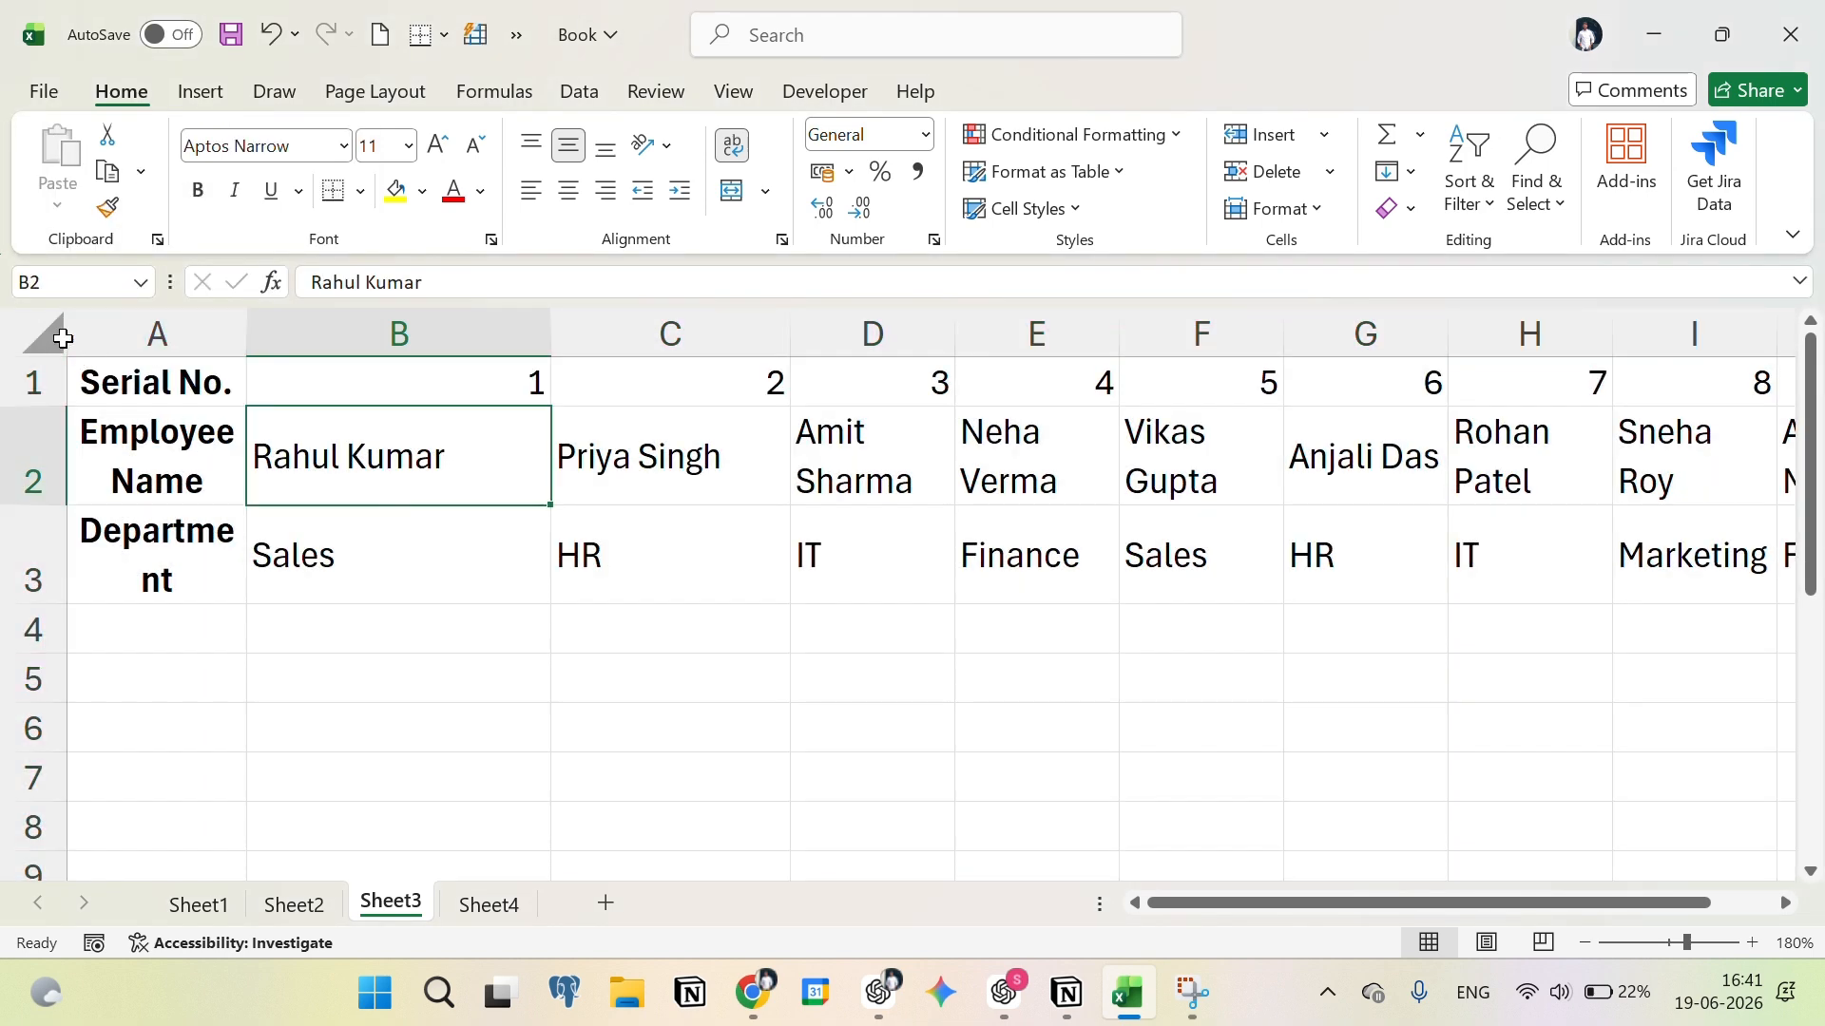
Step: AutoFit all column widths on Sheet3 and widen column A so each heading fits on one line
click(63, 338)
double_click(246, 334)
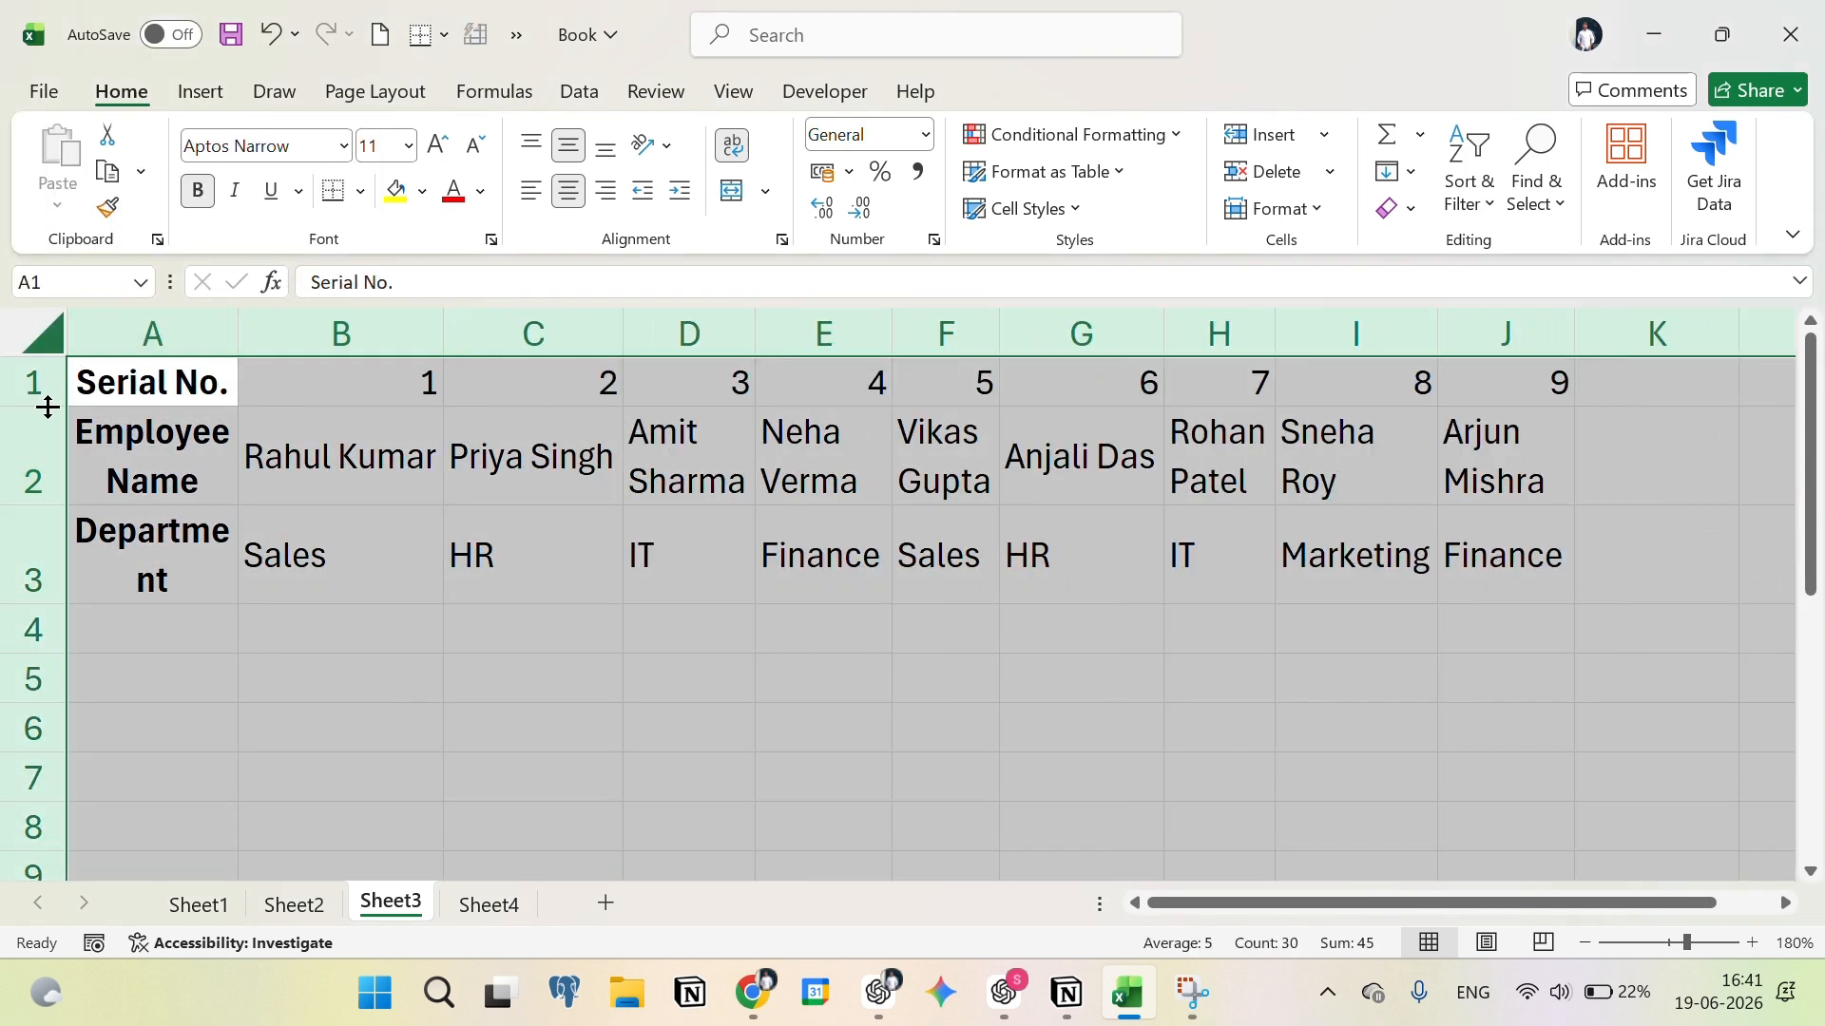
double_click(40, 510)
click(529, 495)
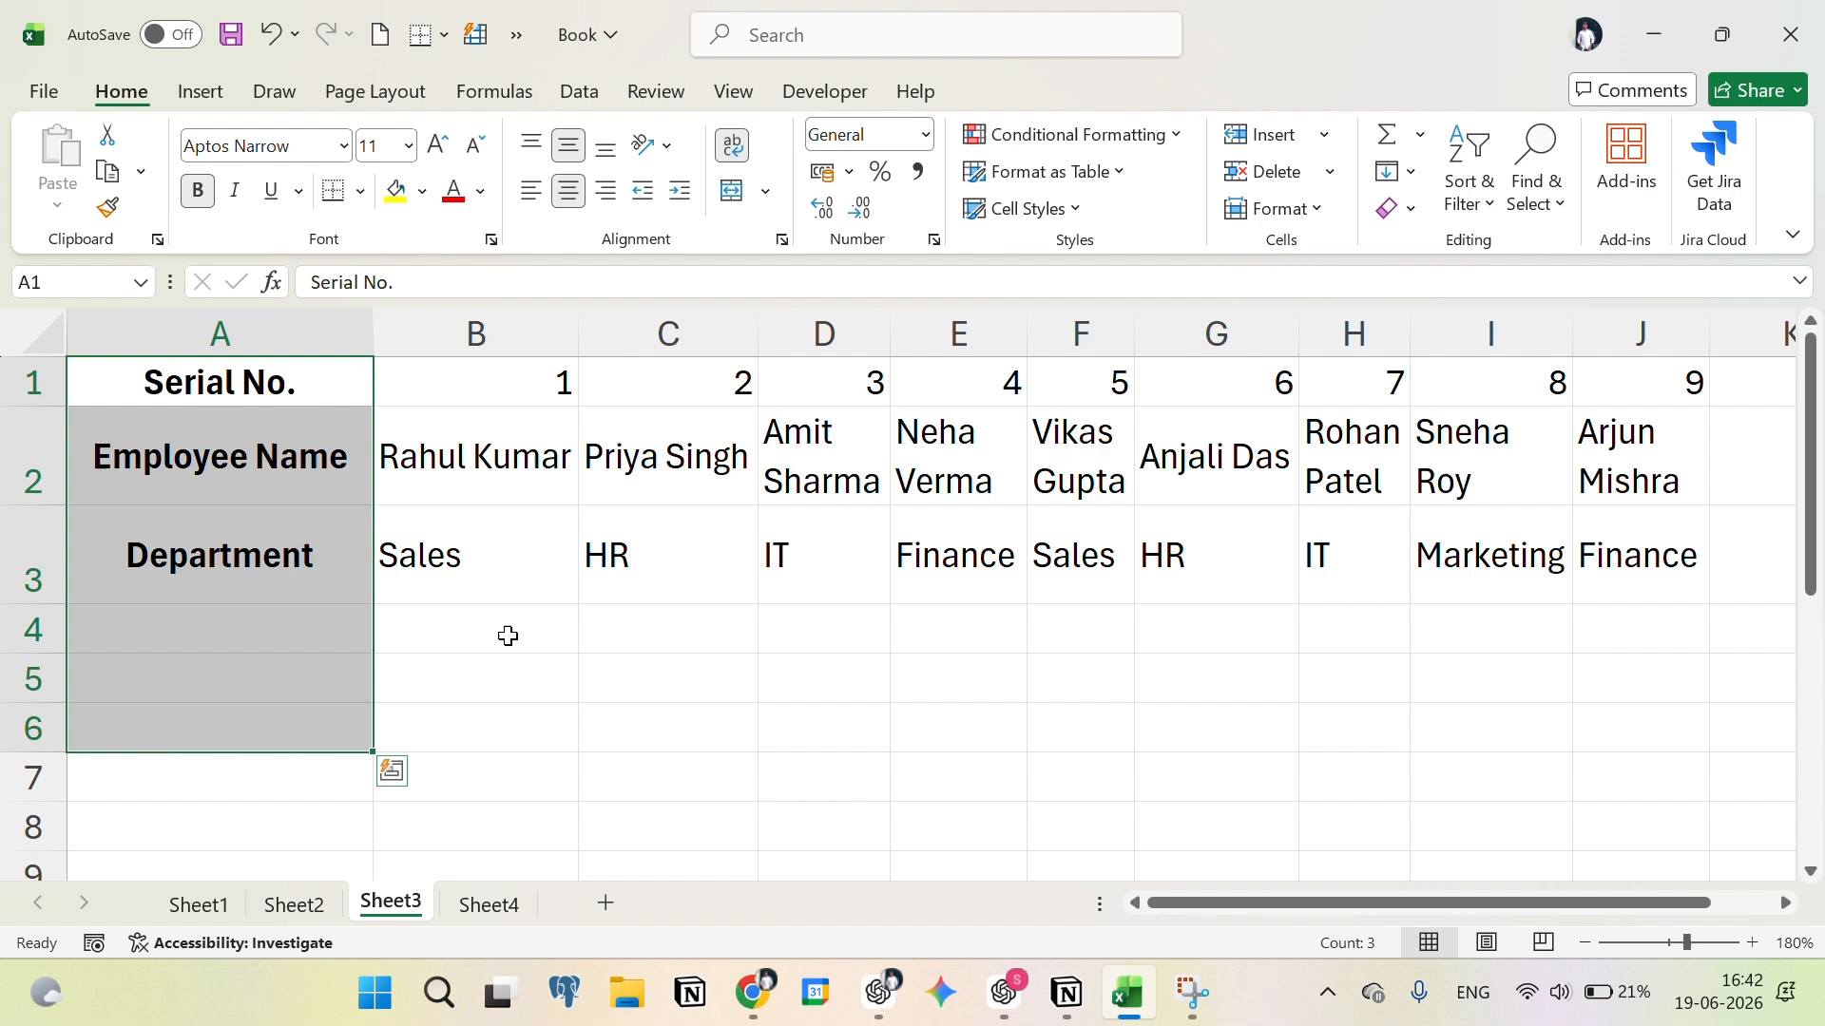
click(507, 636)
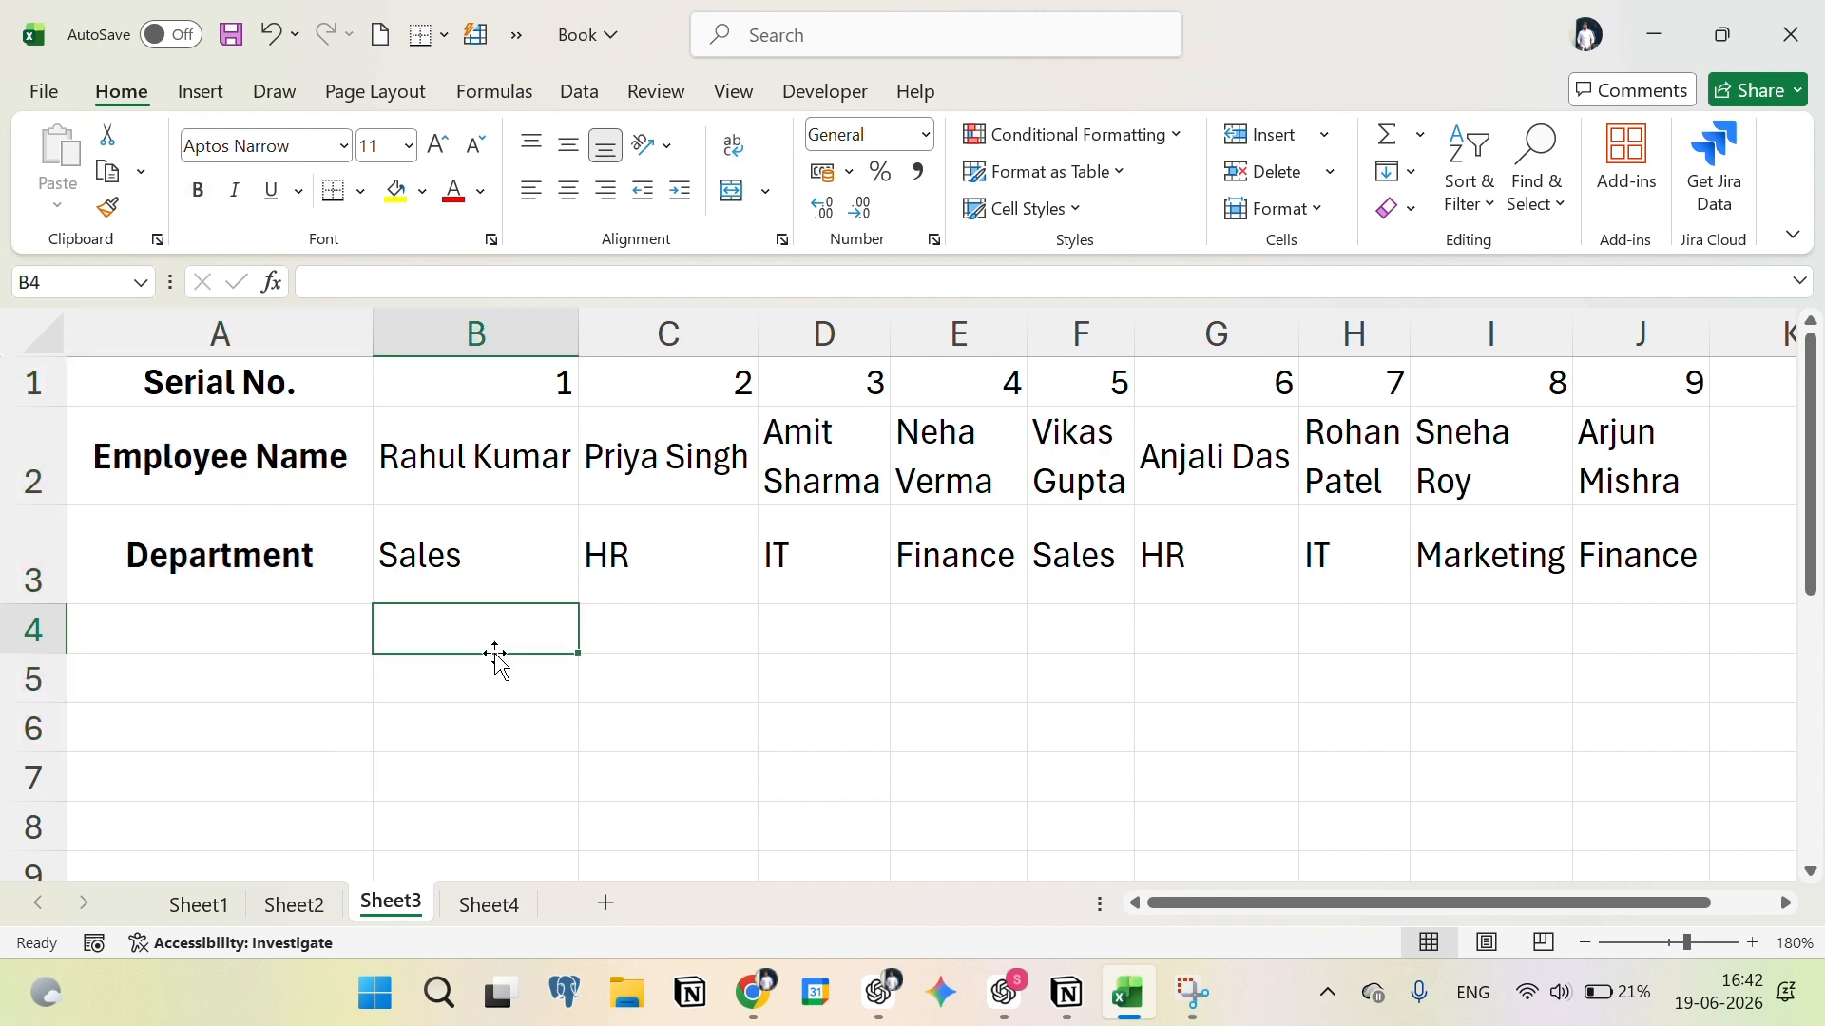
click(275, 381)
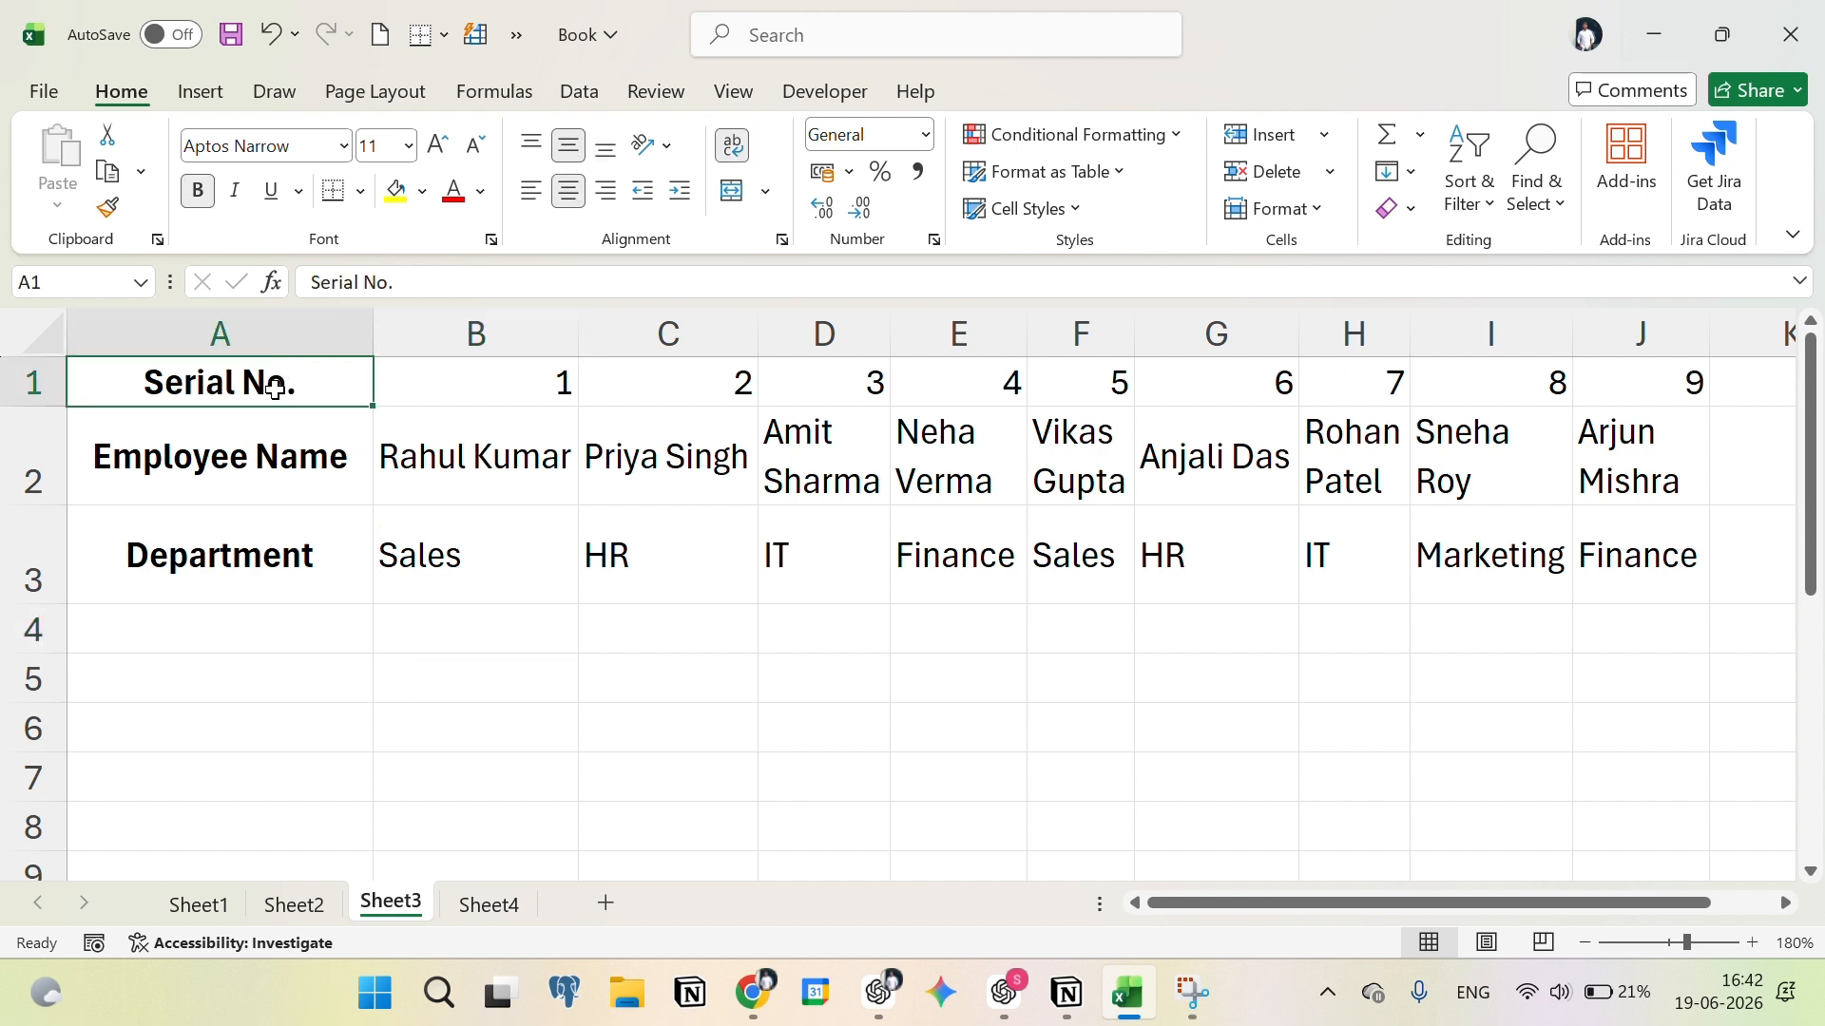
click(279, 465)
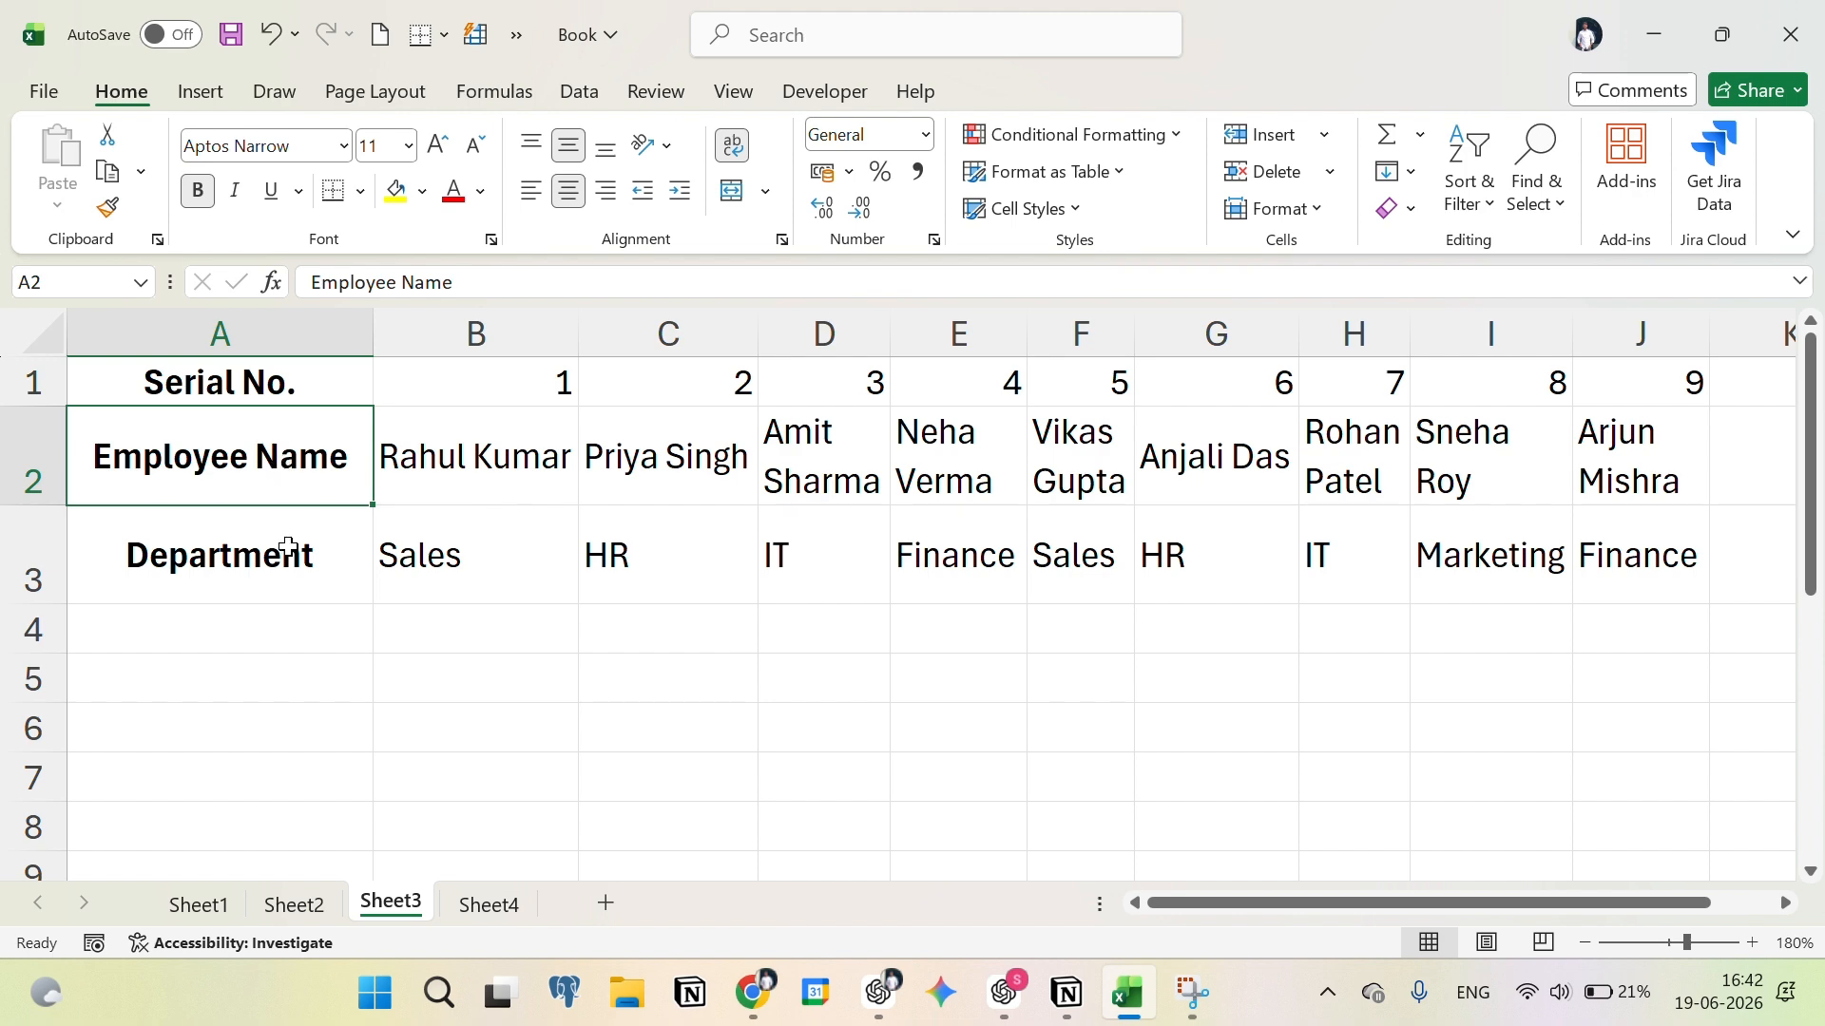
drag(428, 672, 440, 839)
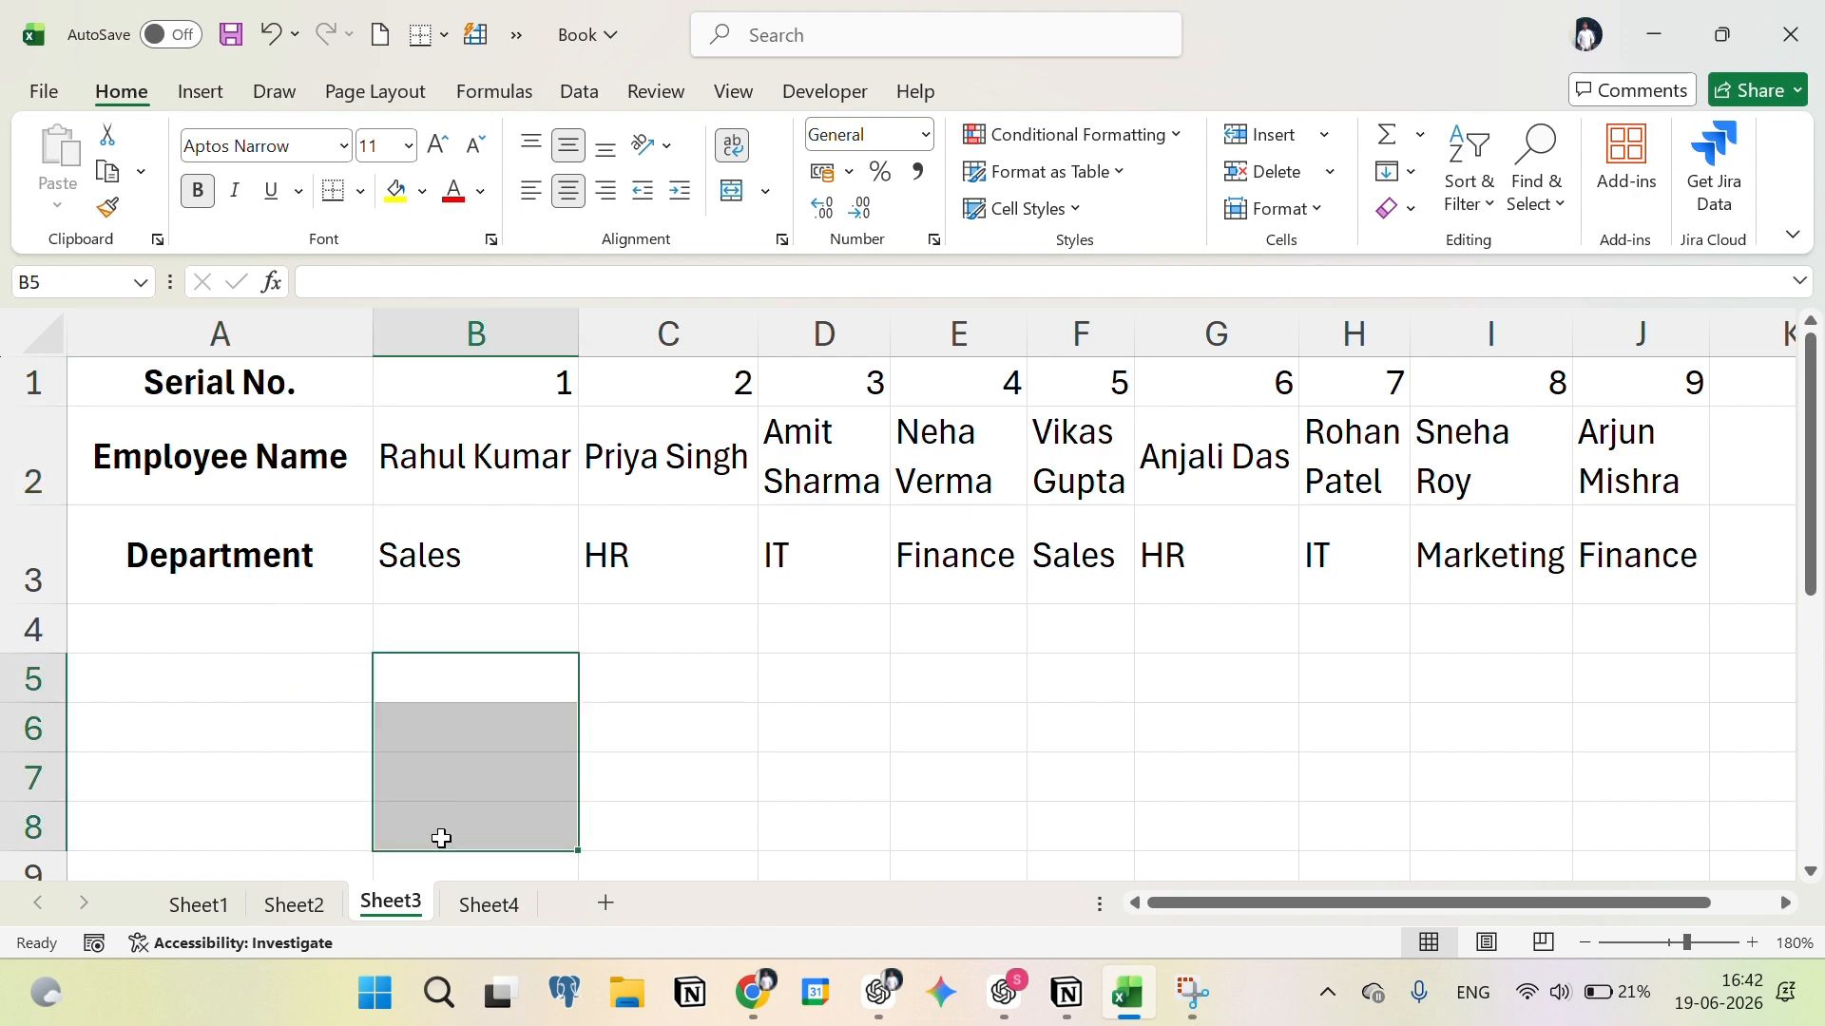
click(587, 697)
click(462, 689)
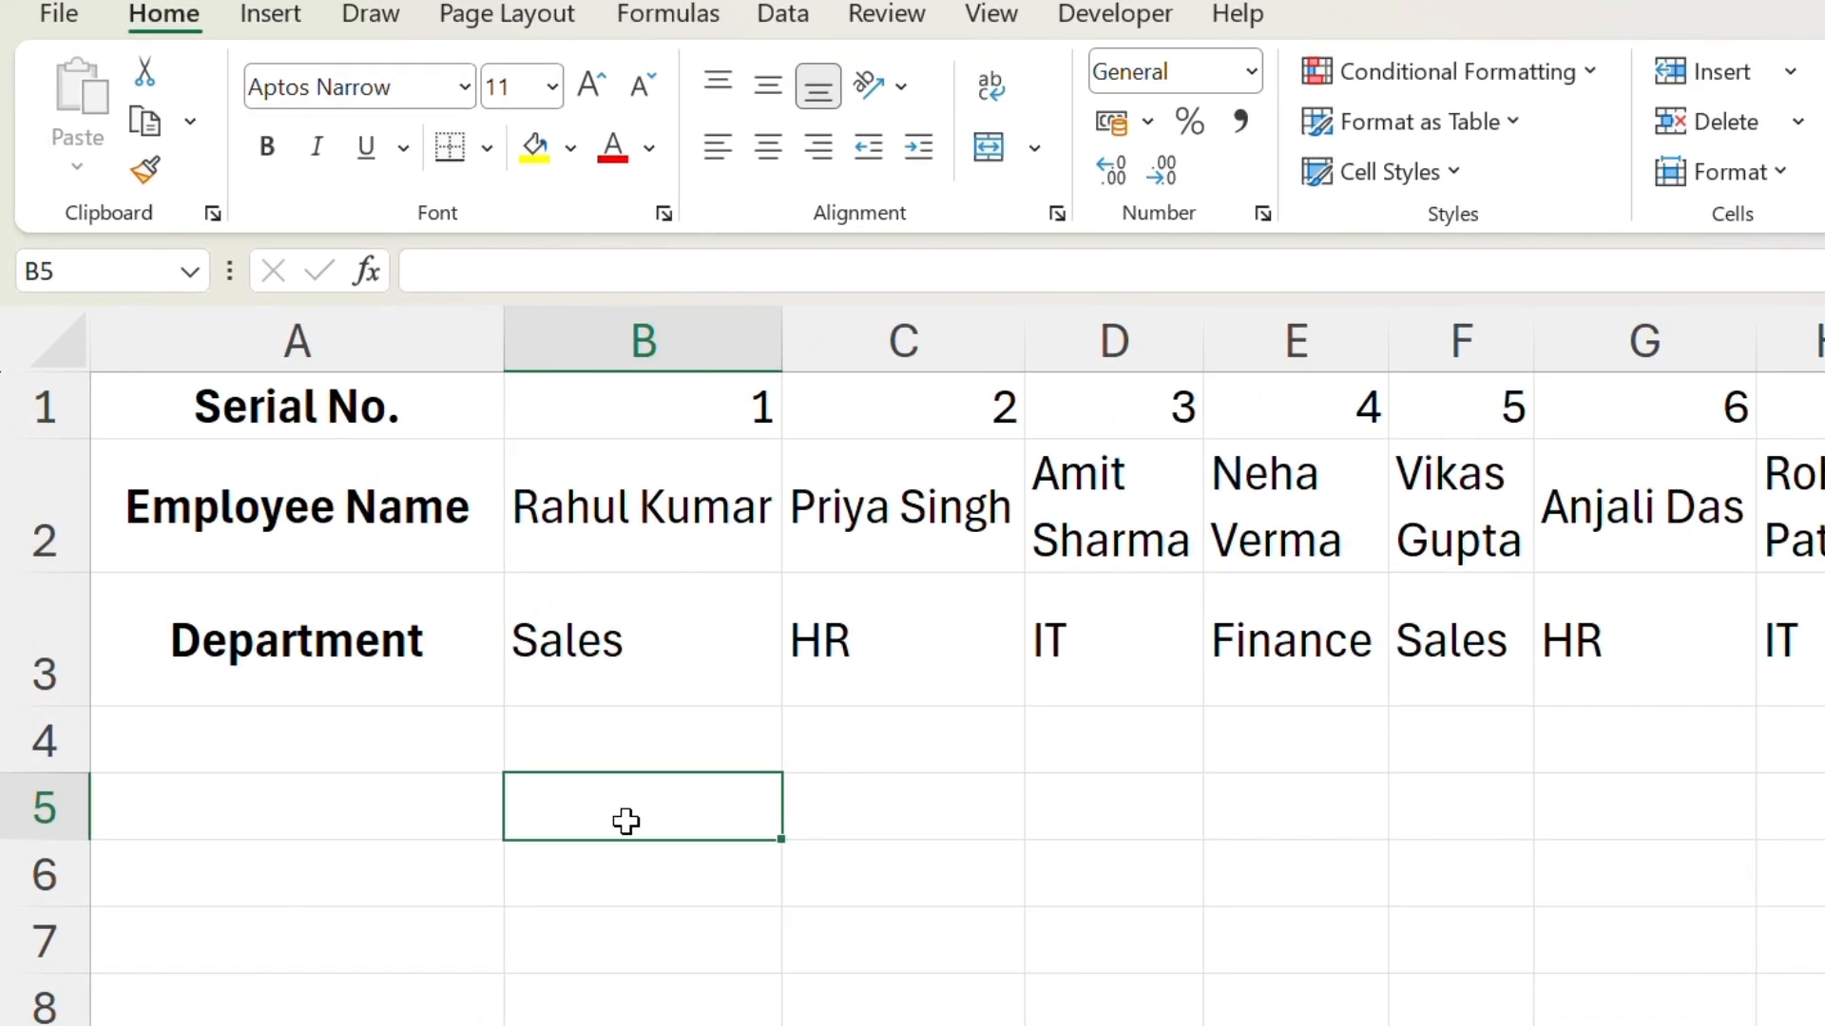
drag(407, 505, 1095, 476)
click(622, 729)
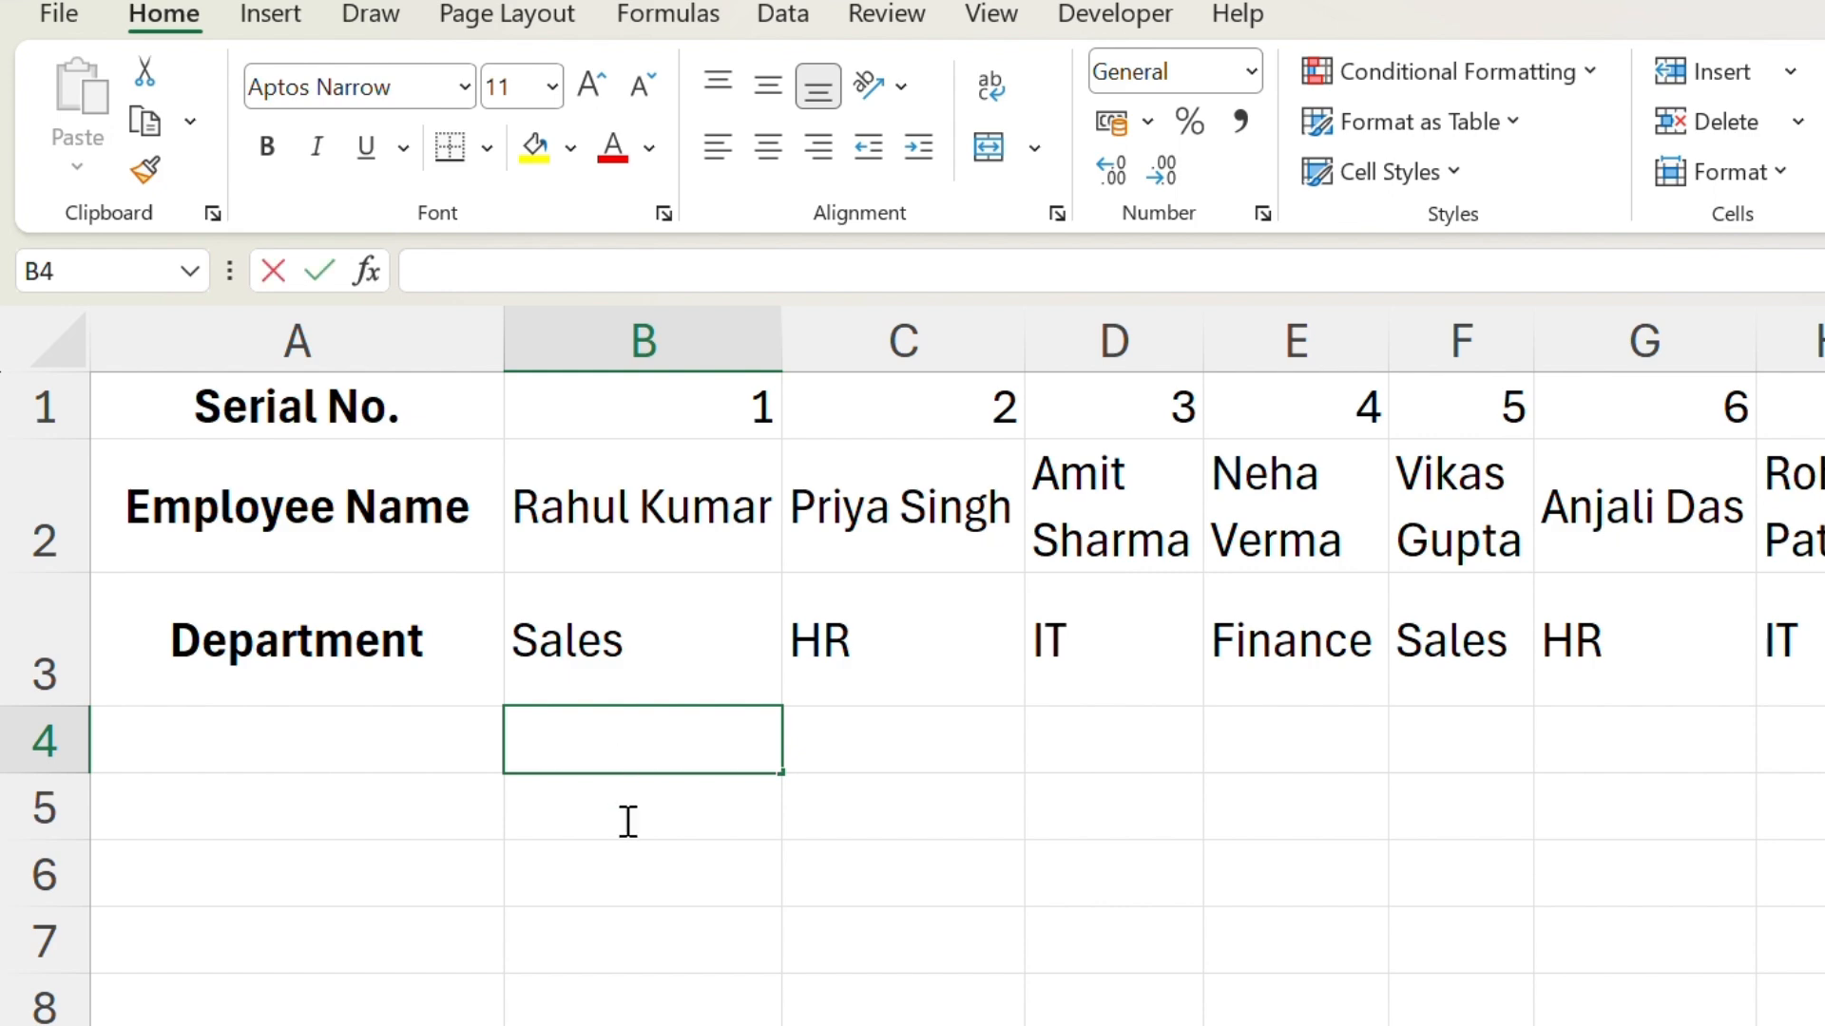
key(F2)
key(Return)
drag(660, 733, 665, 1009)
Step: Enter the formula =TRANSPOSE(A2:J2) in B4 to list the Employee Name row vertically
click(650, 741)
key(F2)
text(=trans)
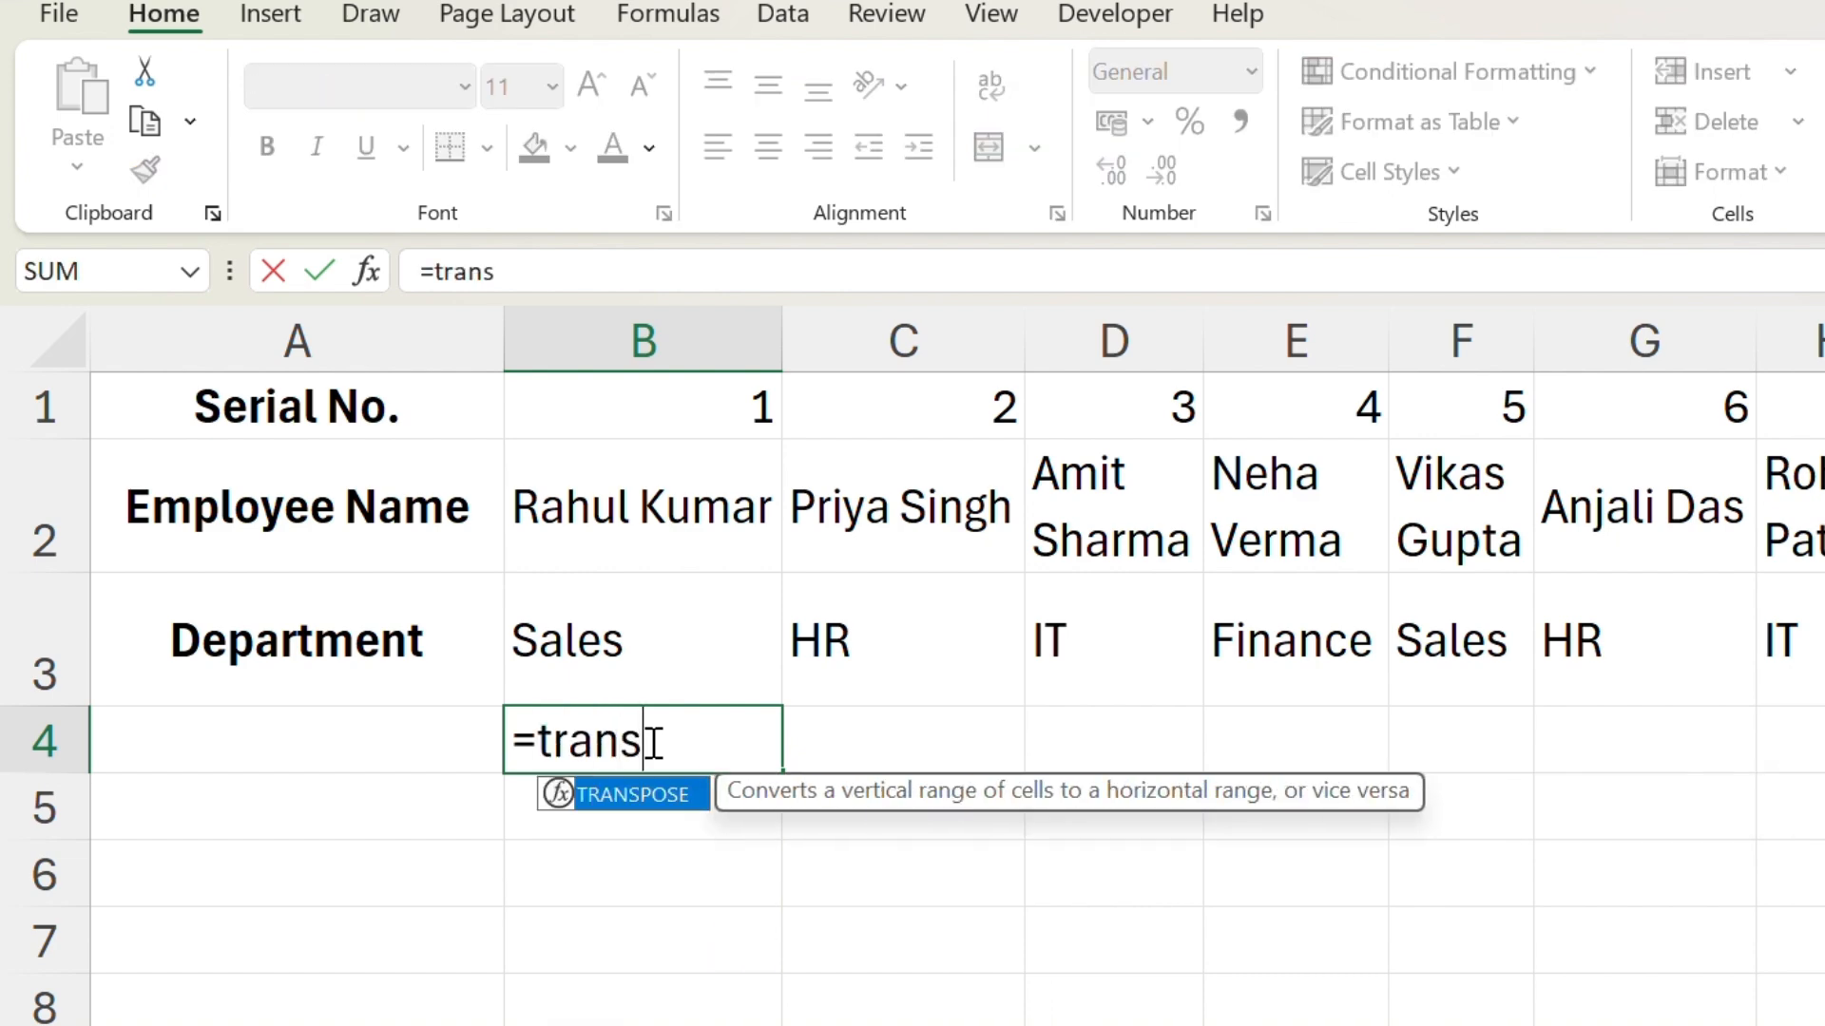
key(Tab)
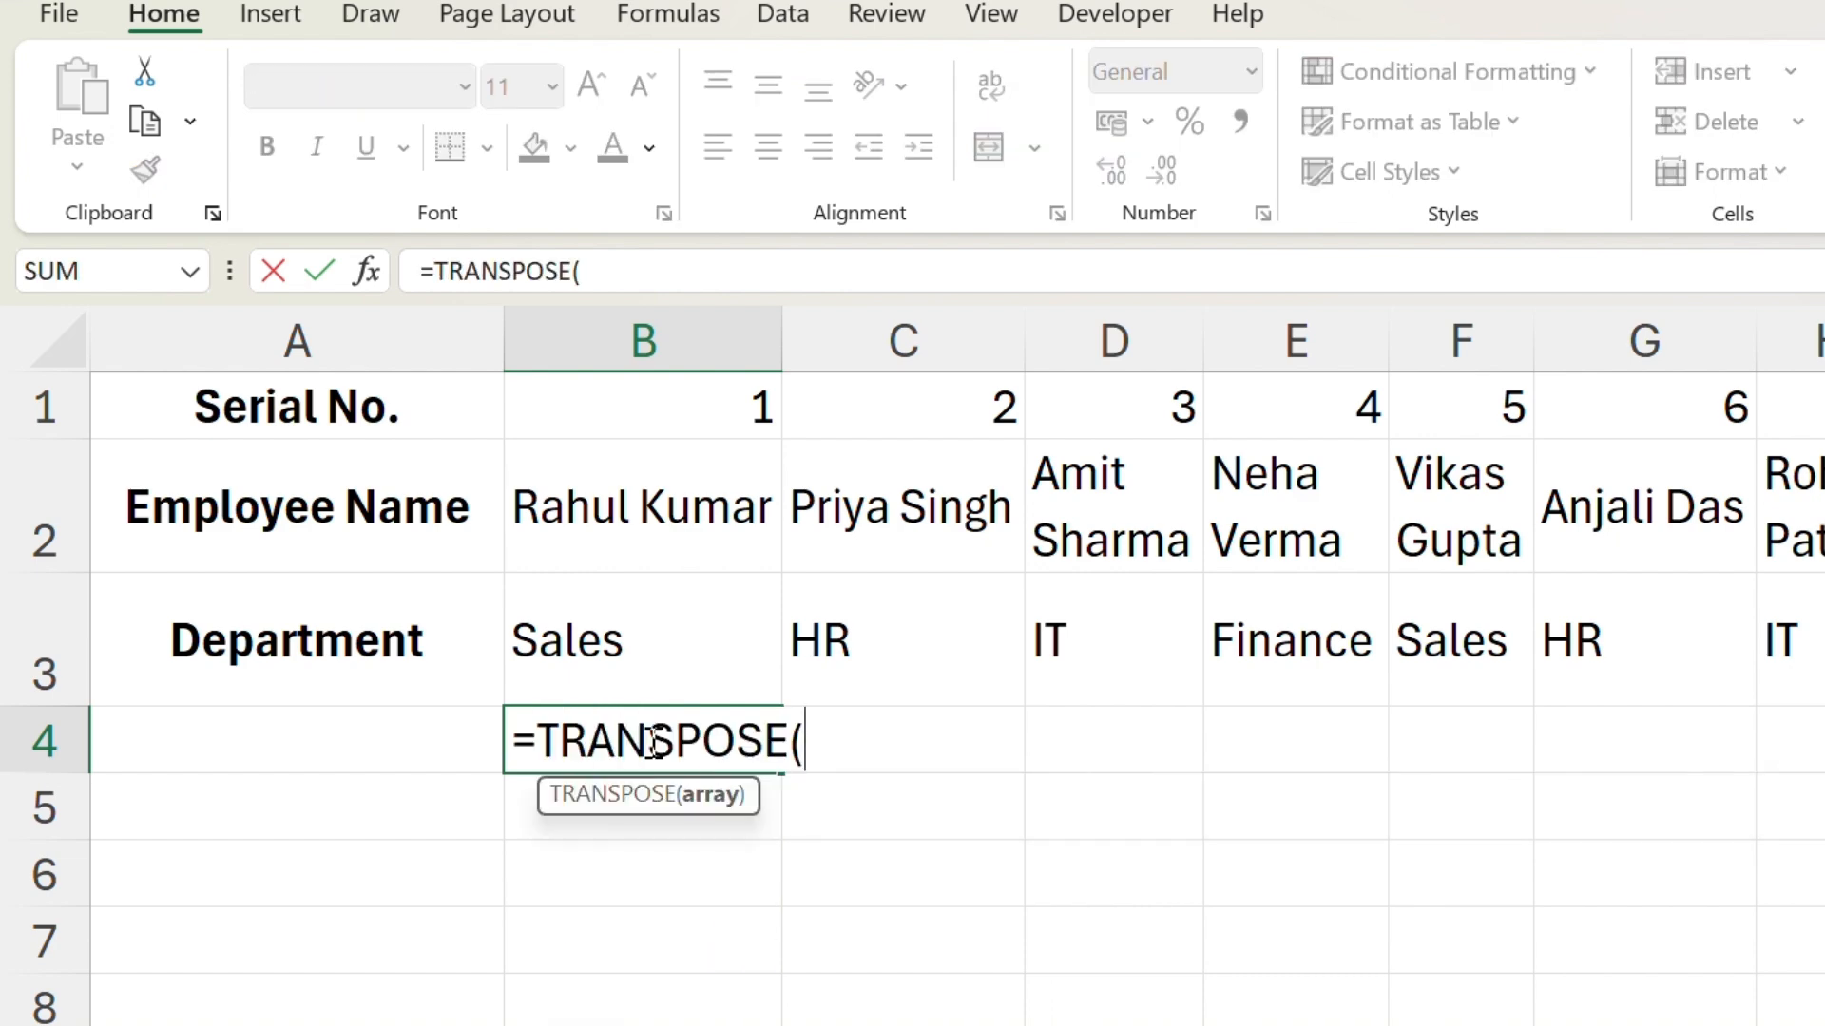
click(428, 531)
key(ctrl+shift+Right)
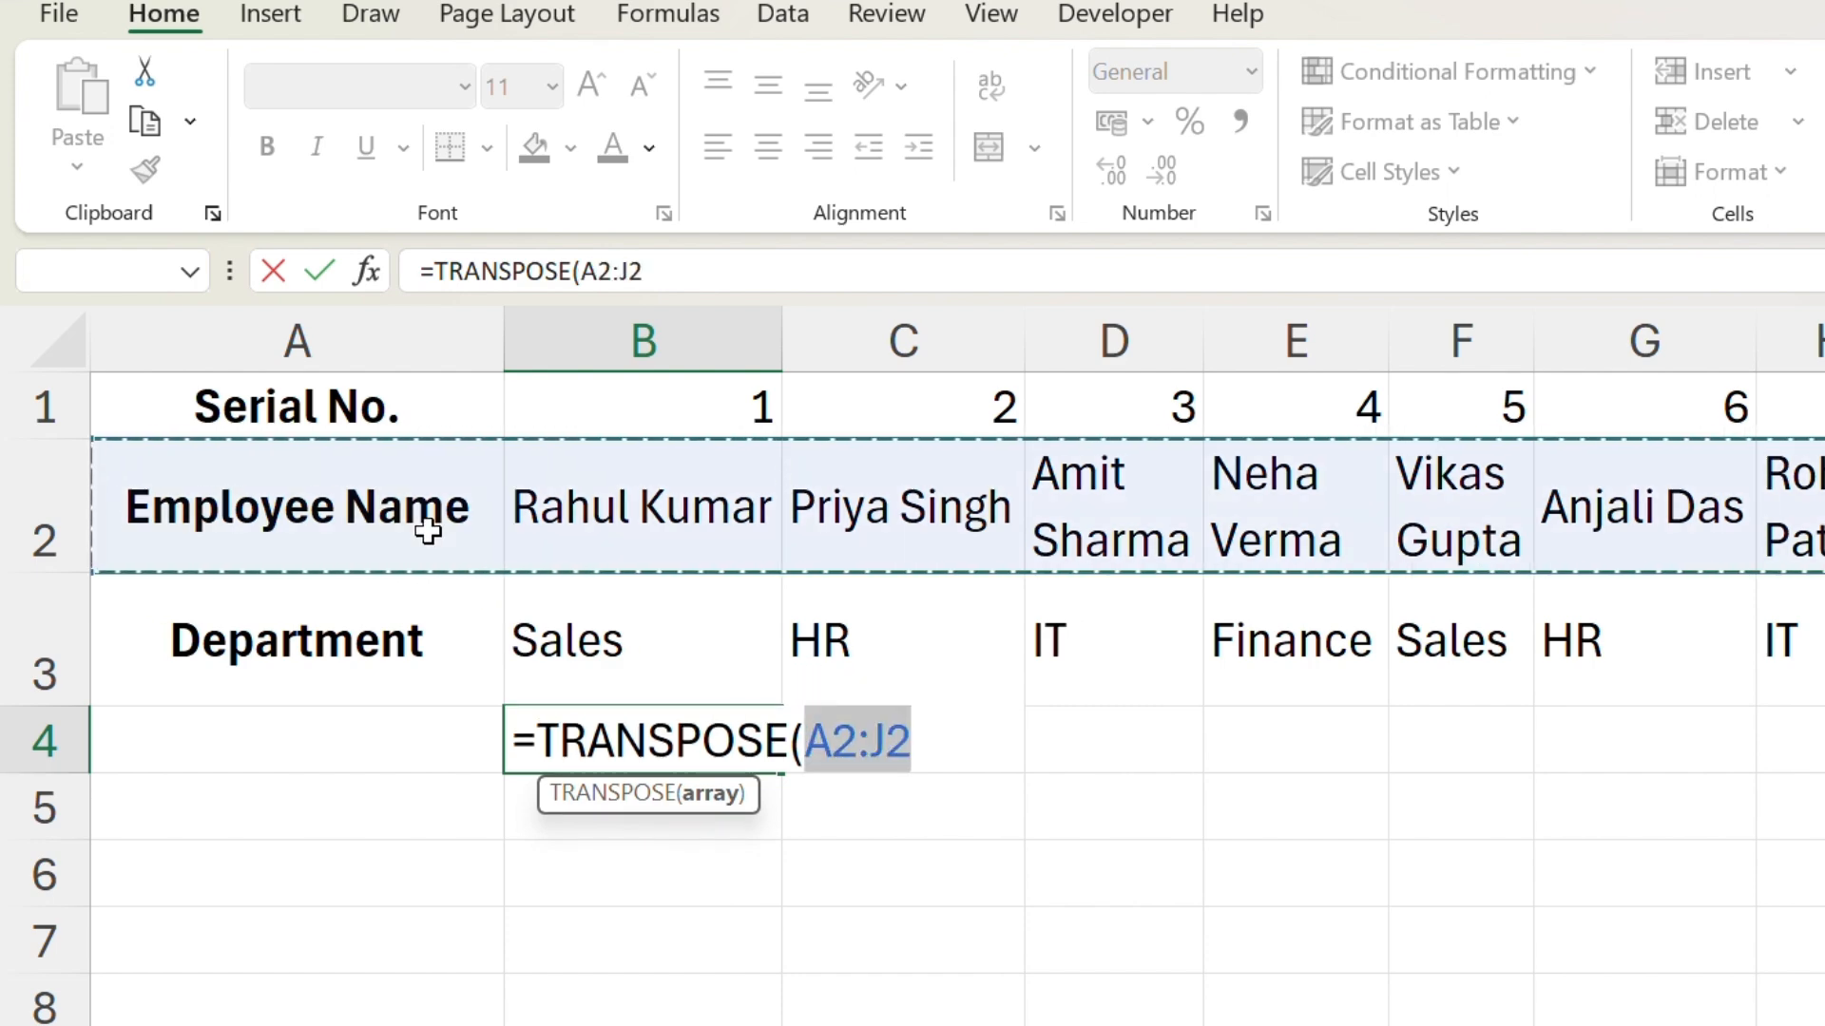
key(Return)
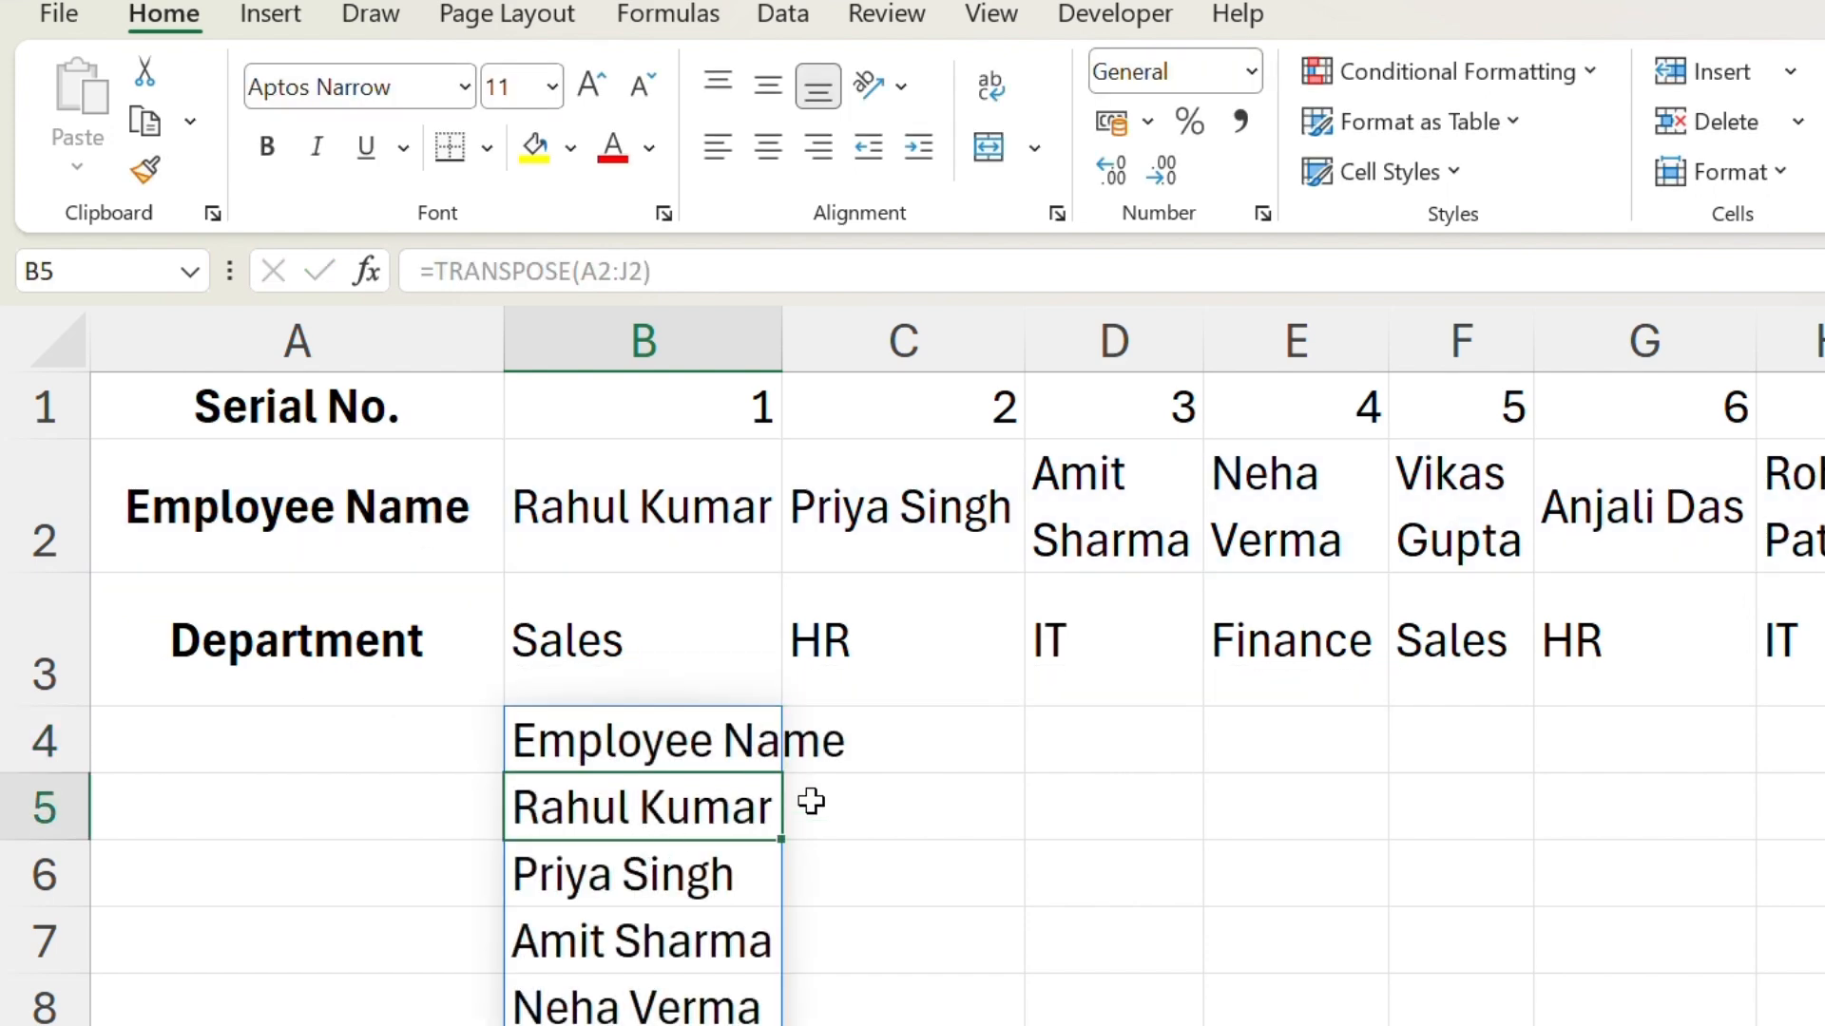
Step: Make the Employee Name heading in B4 bold and widen column B to fit it
click(697, 746)
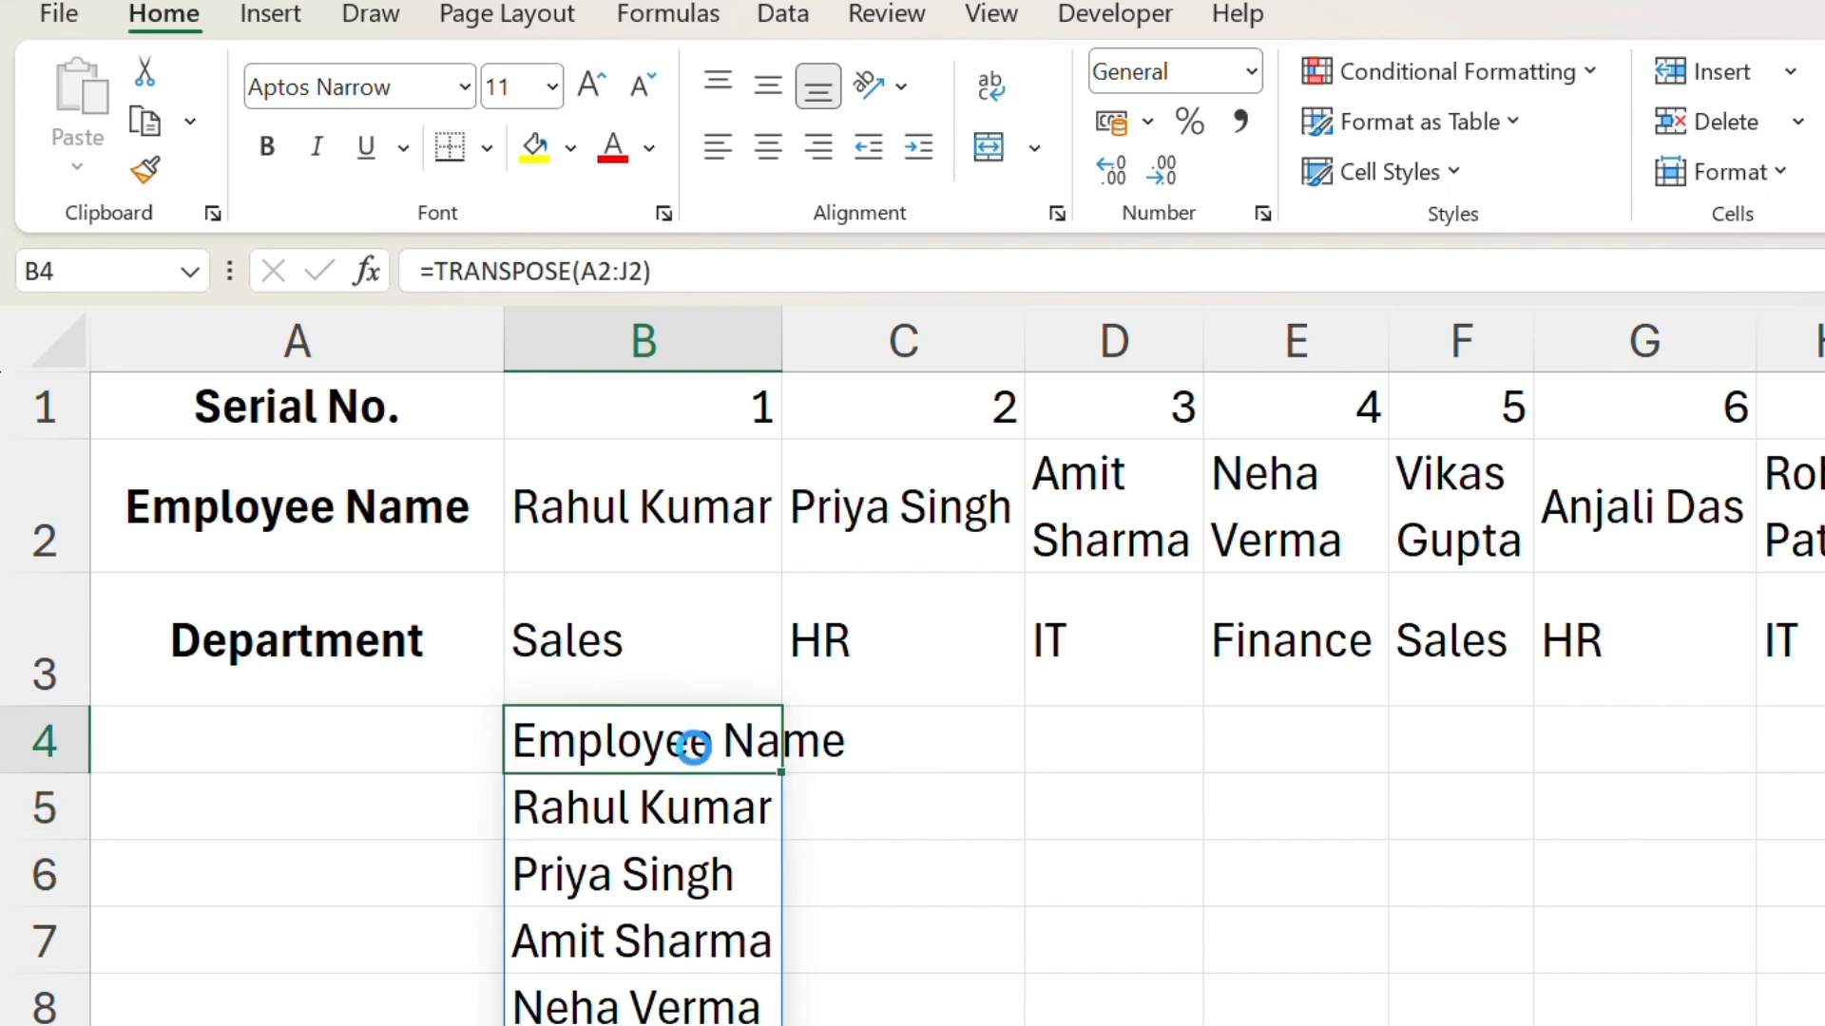
key(ctrl+b)
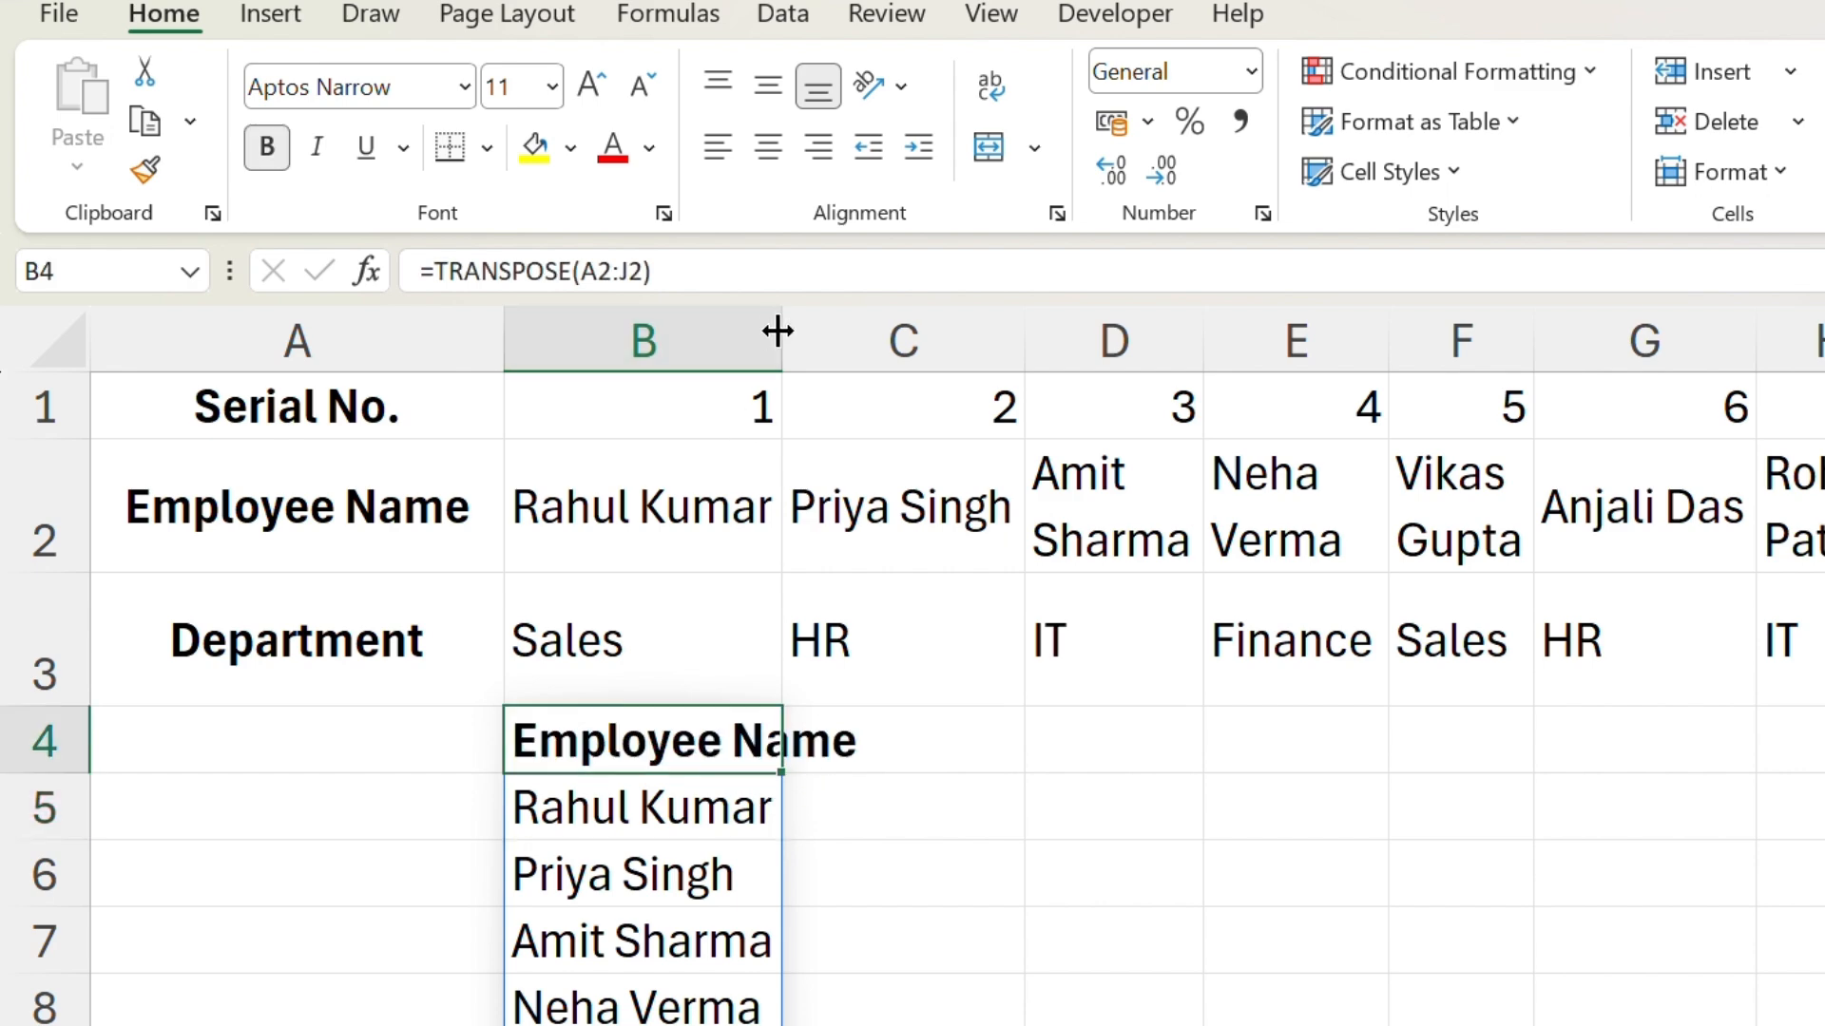
drag(780, 337, 873, 360)
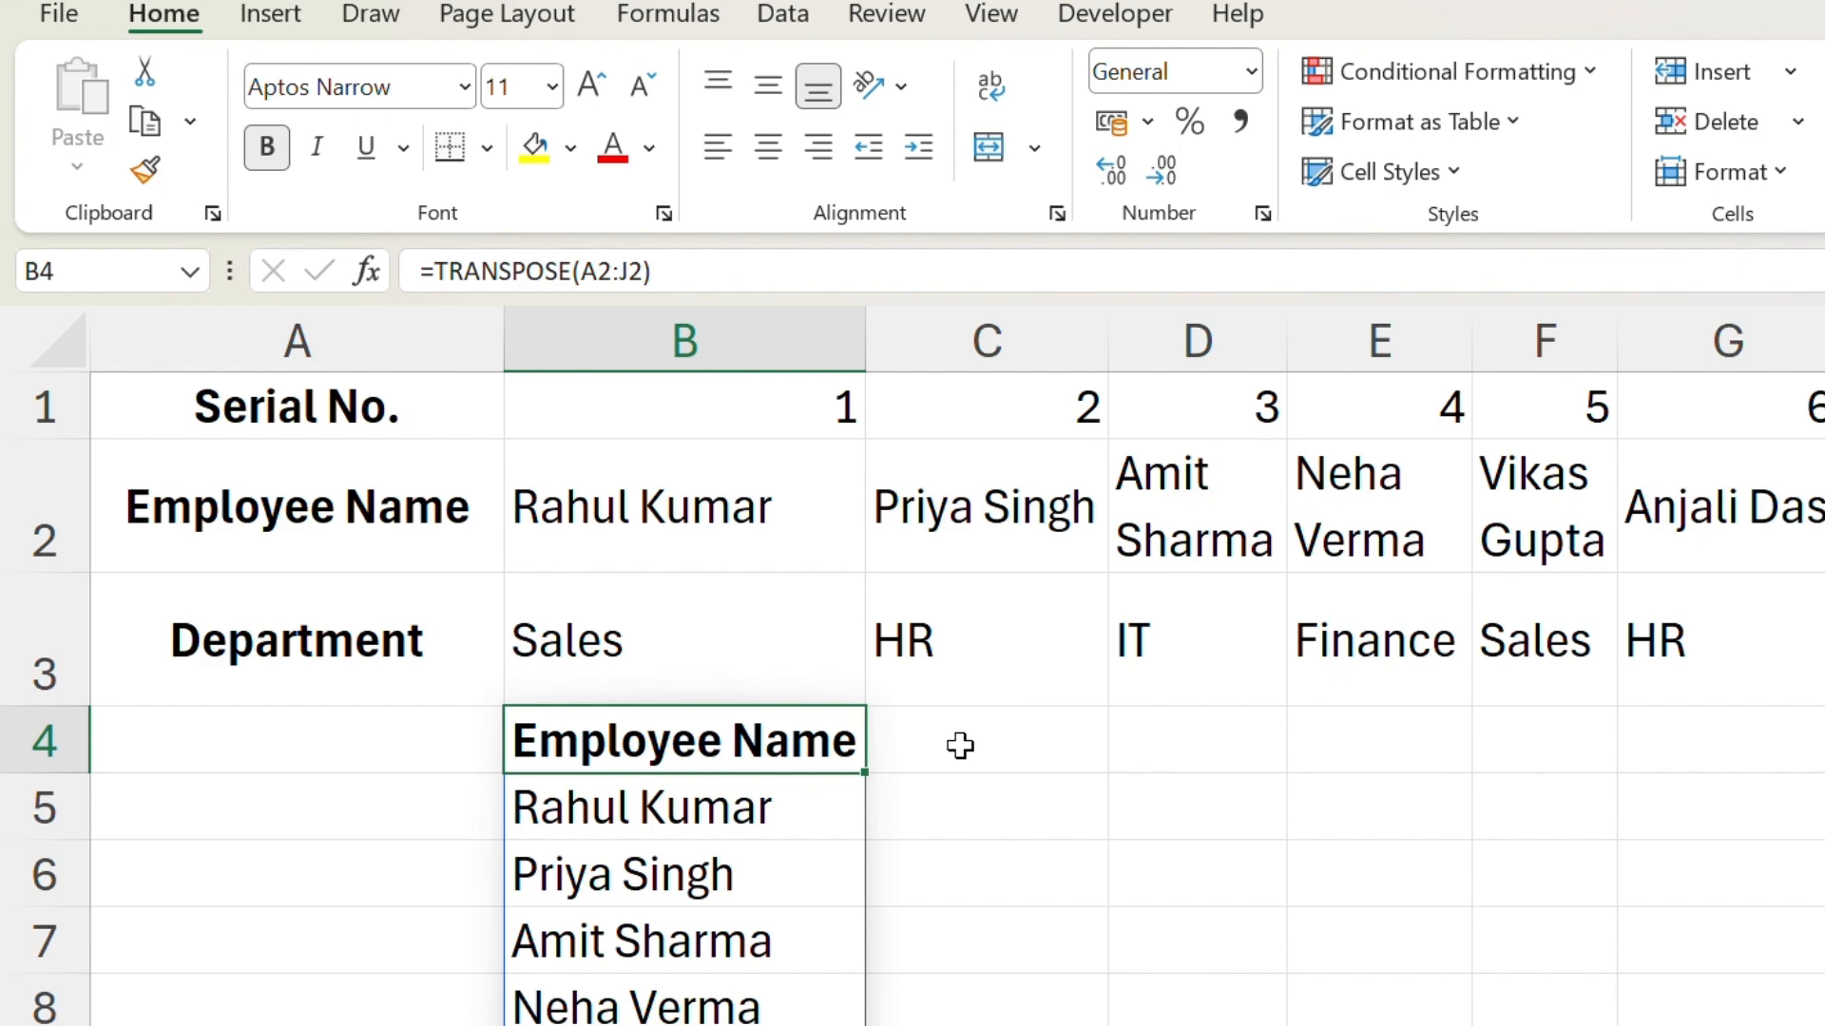